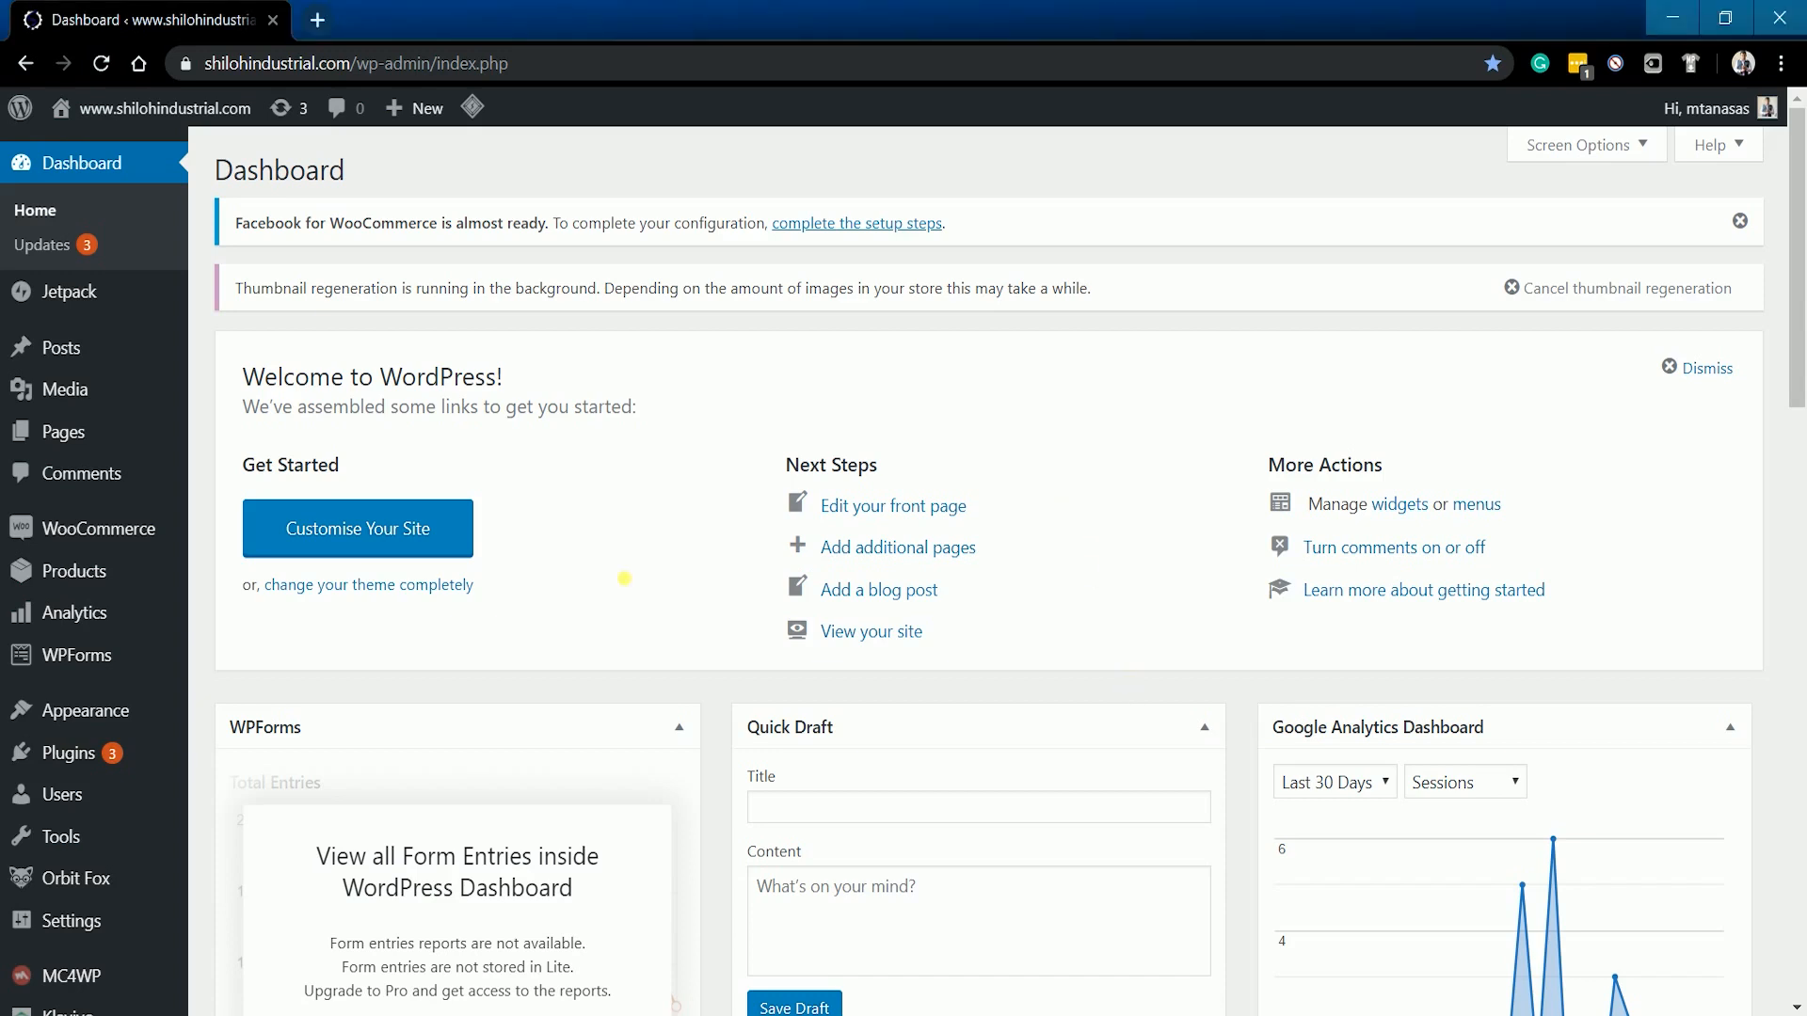
# - Reveal the Products submenu in the admin sidebar
pyautogui.moveTo(122, 584)
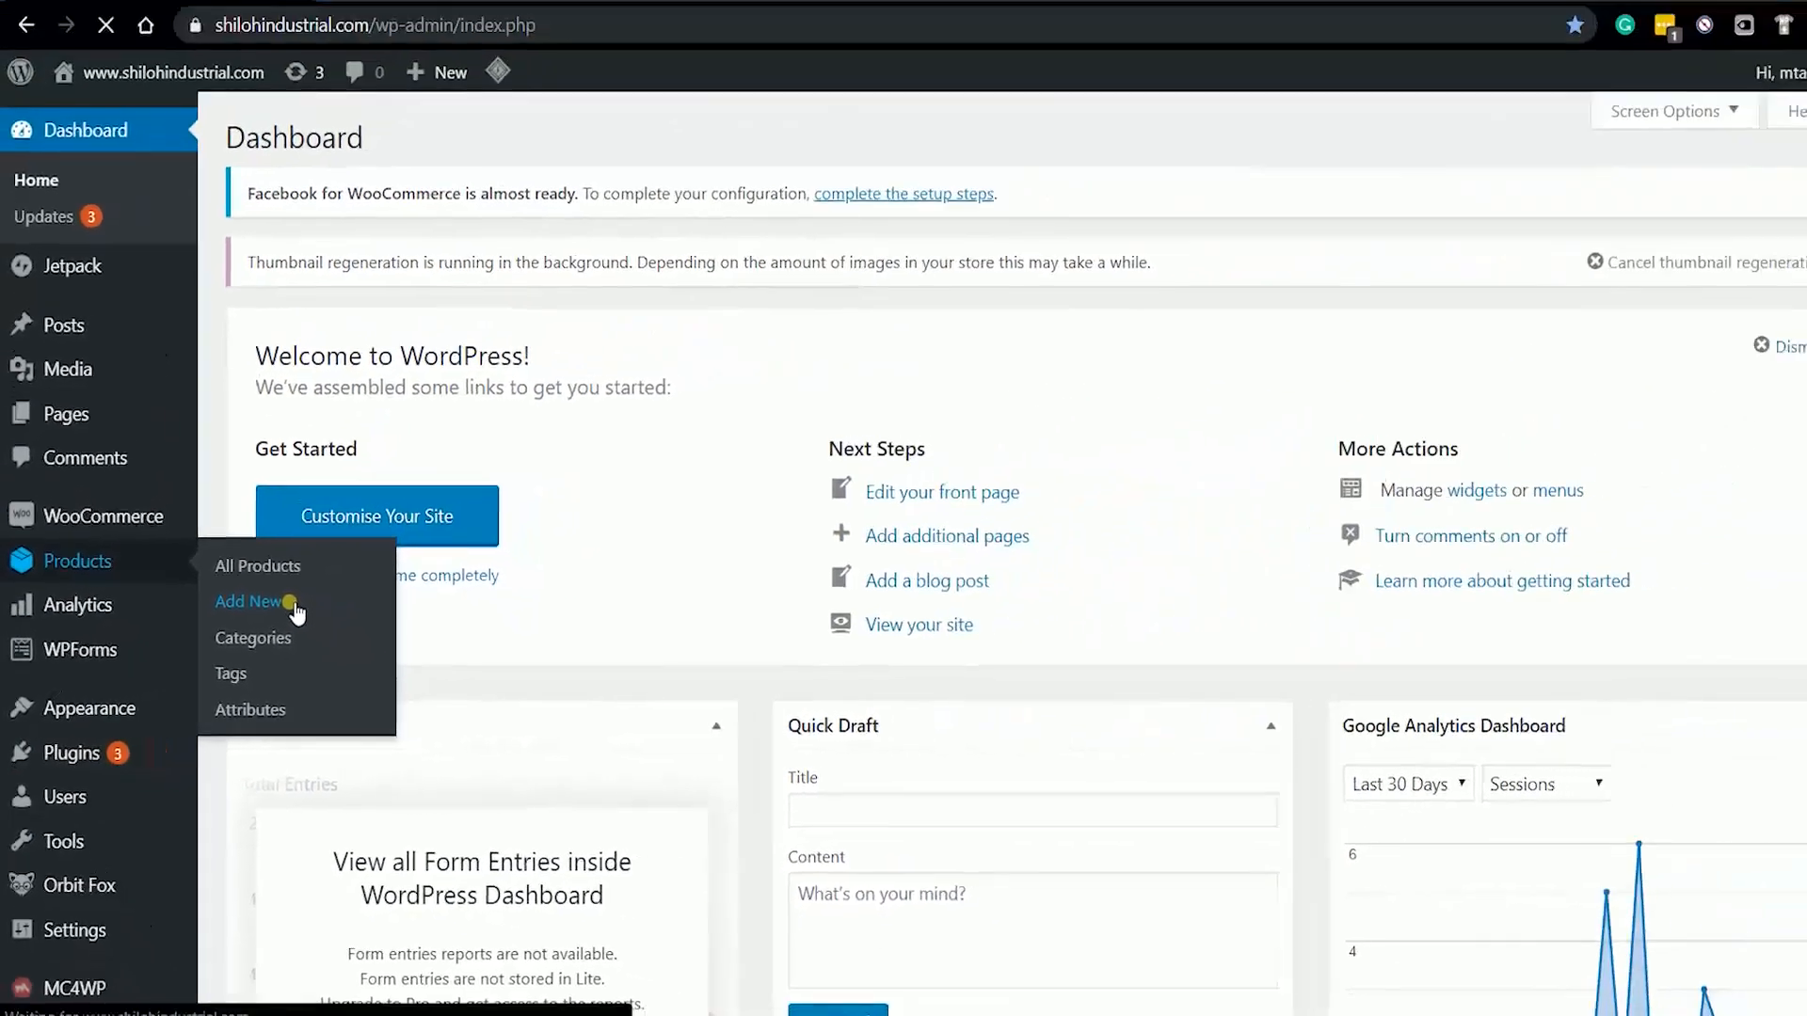
# - Create a new product titled 'Stove Cover', ready for its description
pyautogui.click(493, 504)
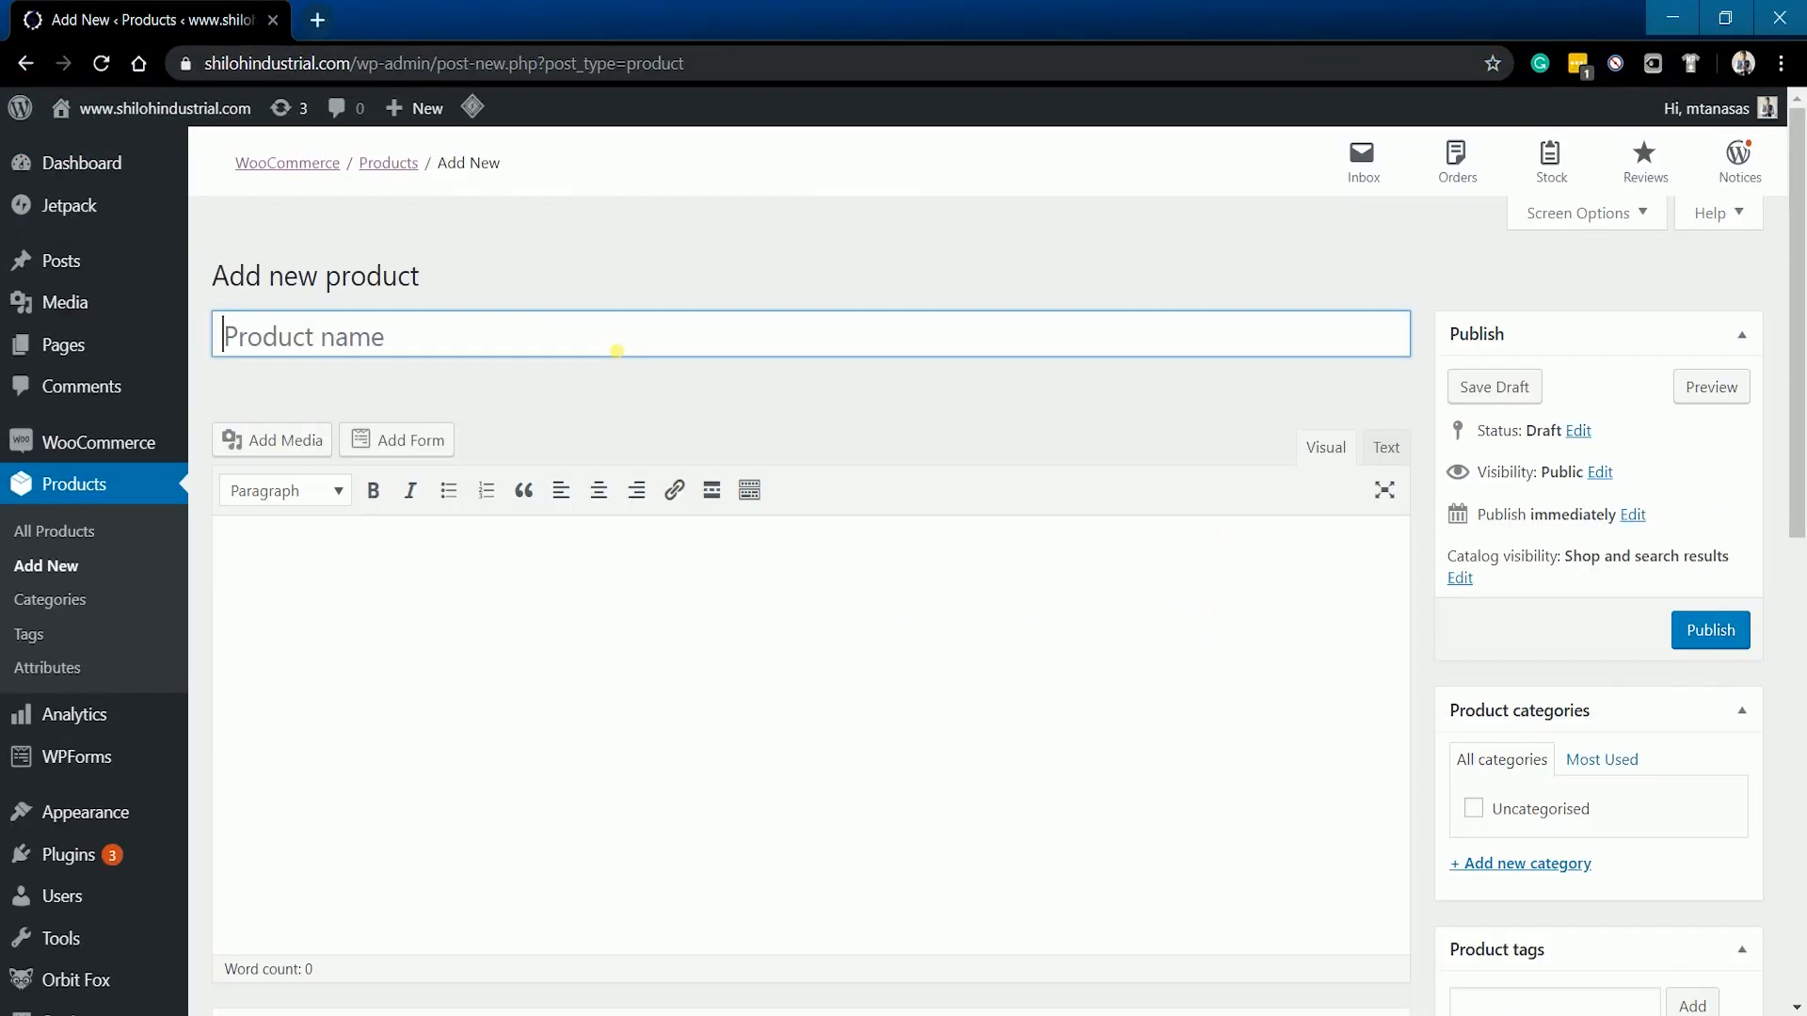
pyautogui.write('Stove Cov e')
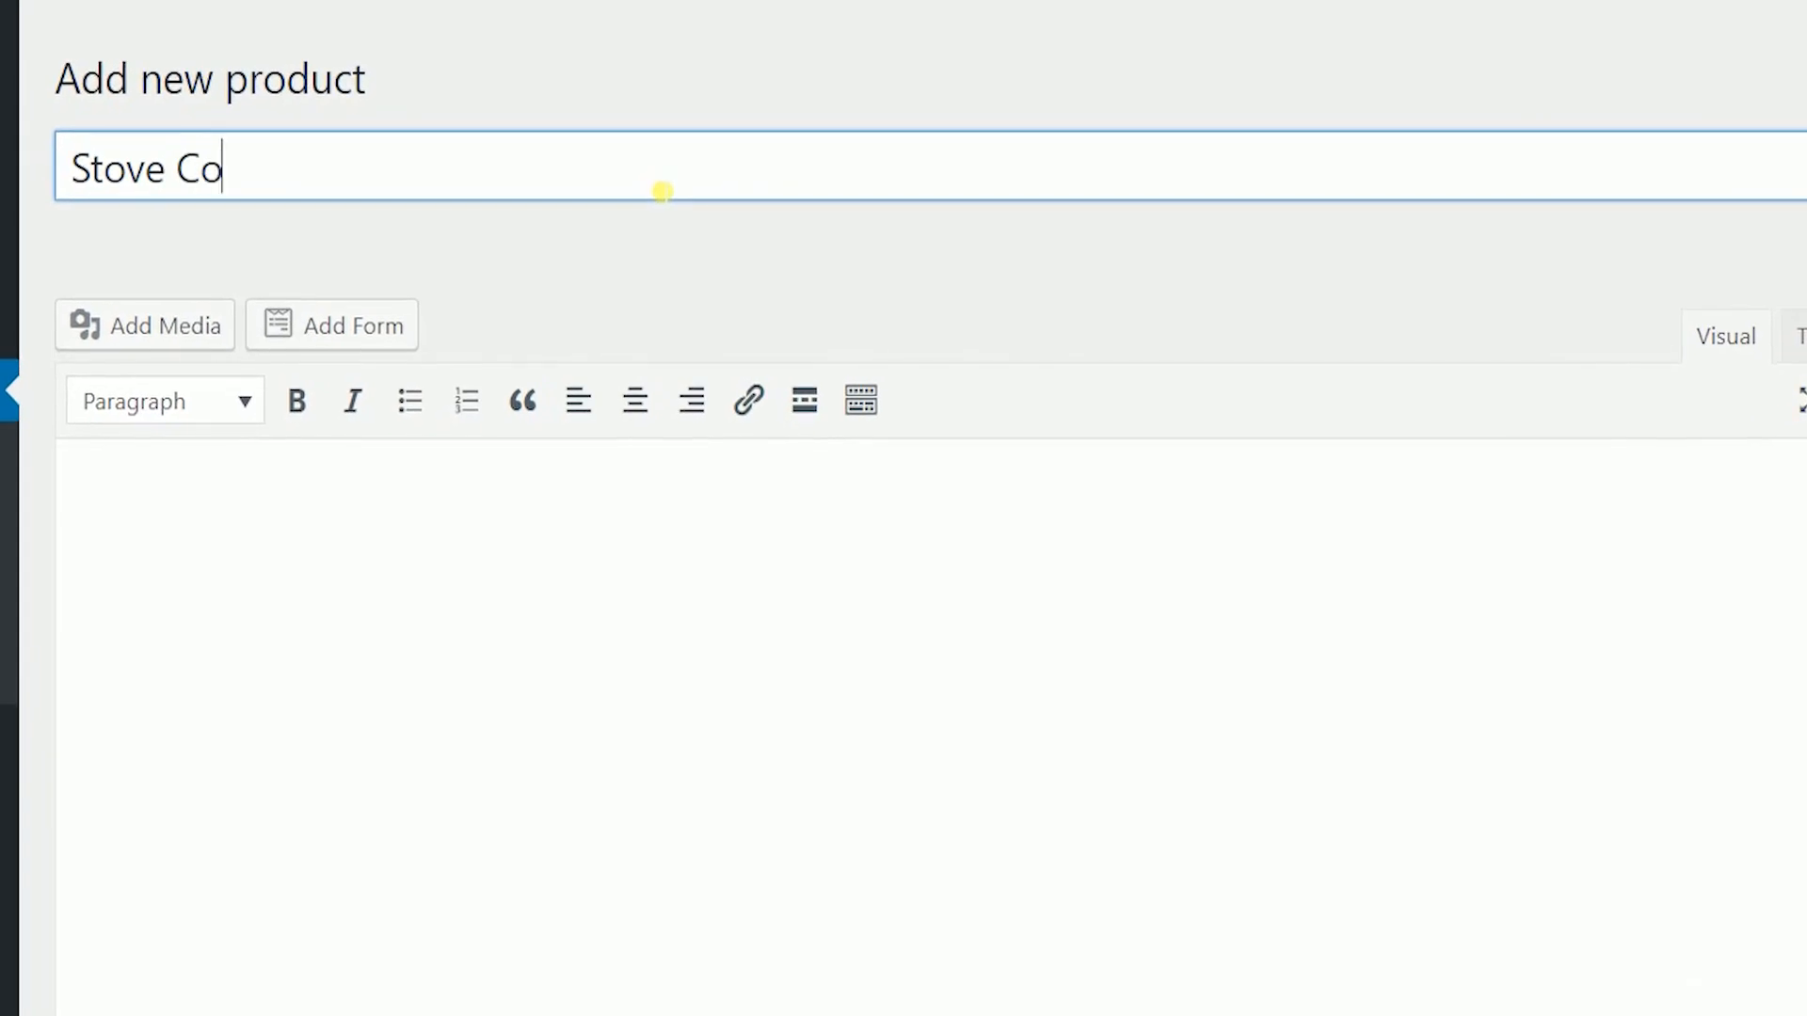
pyautogui.press('BackSpace')
pyautogui.press('BackSpace')
pyautogui.write('er')
pyautogui.click(1087, 292)
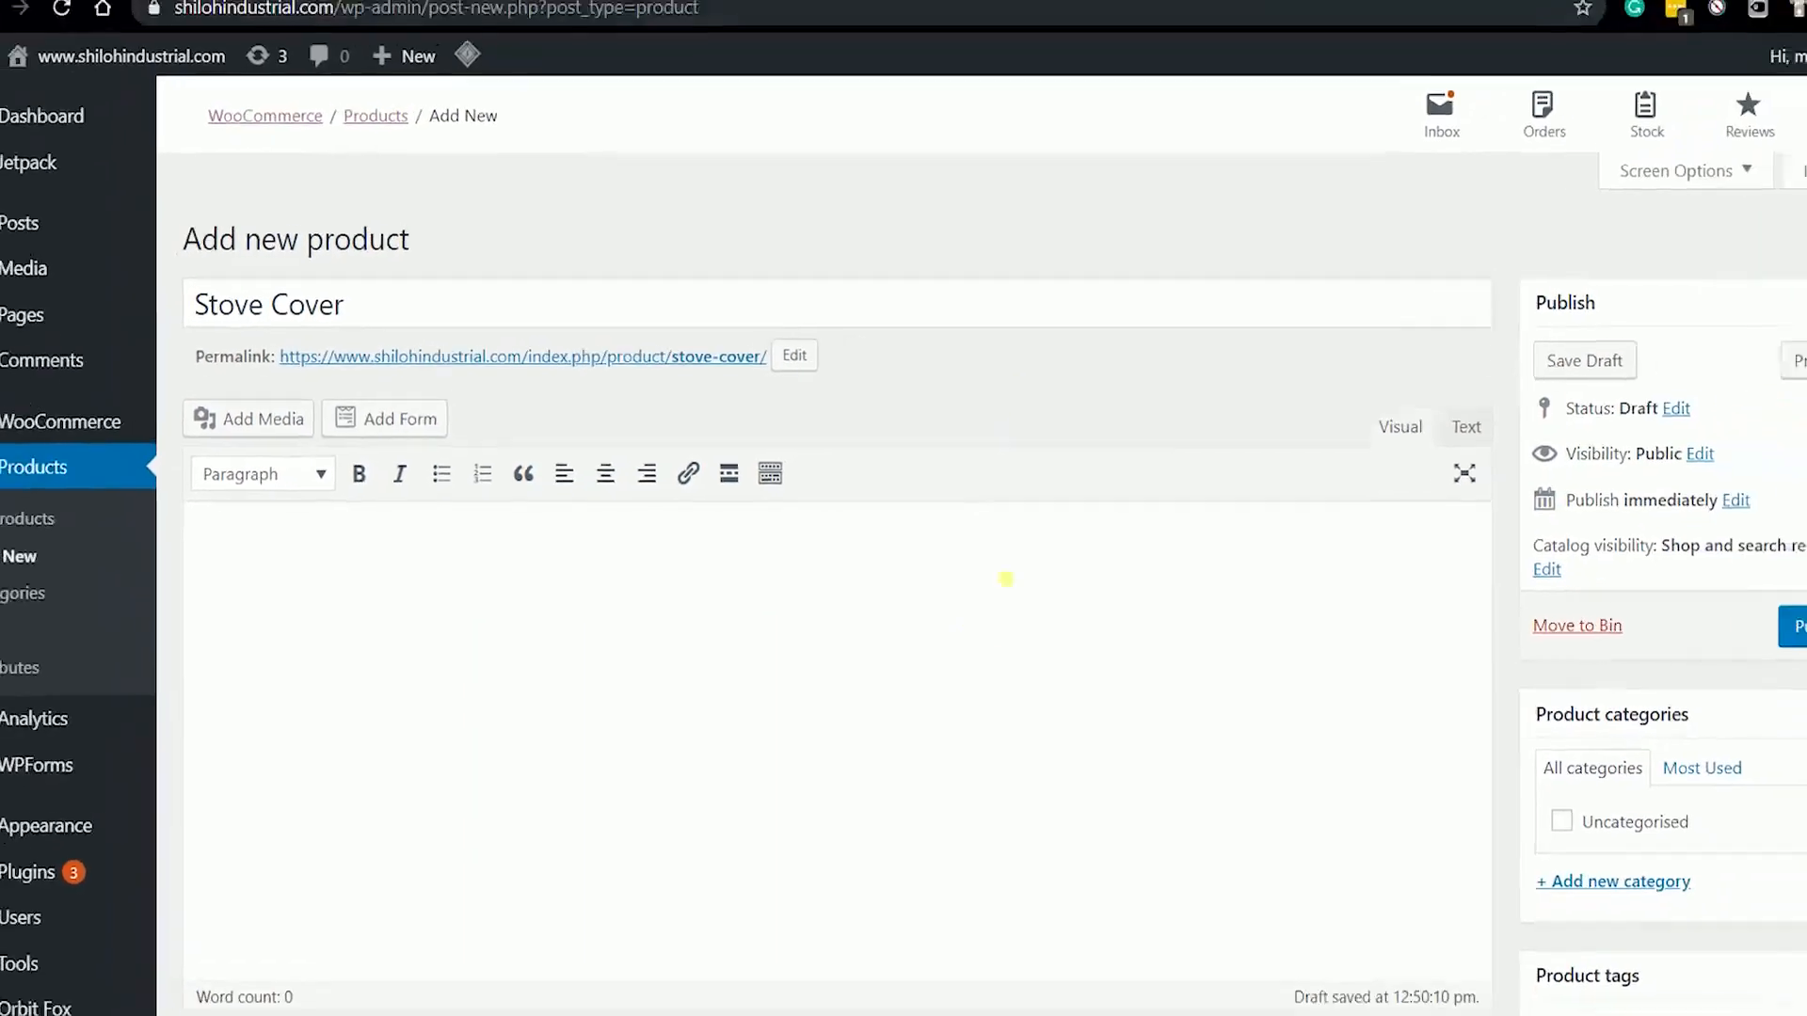
pyautogui.click(1183, 622)
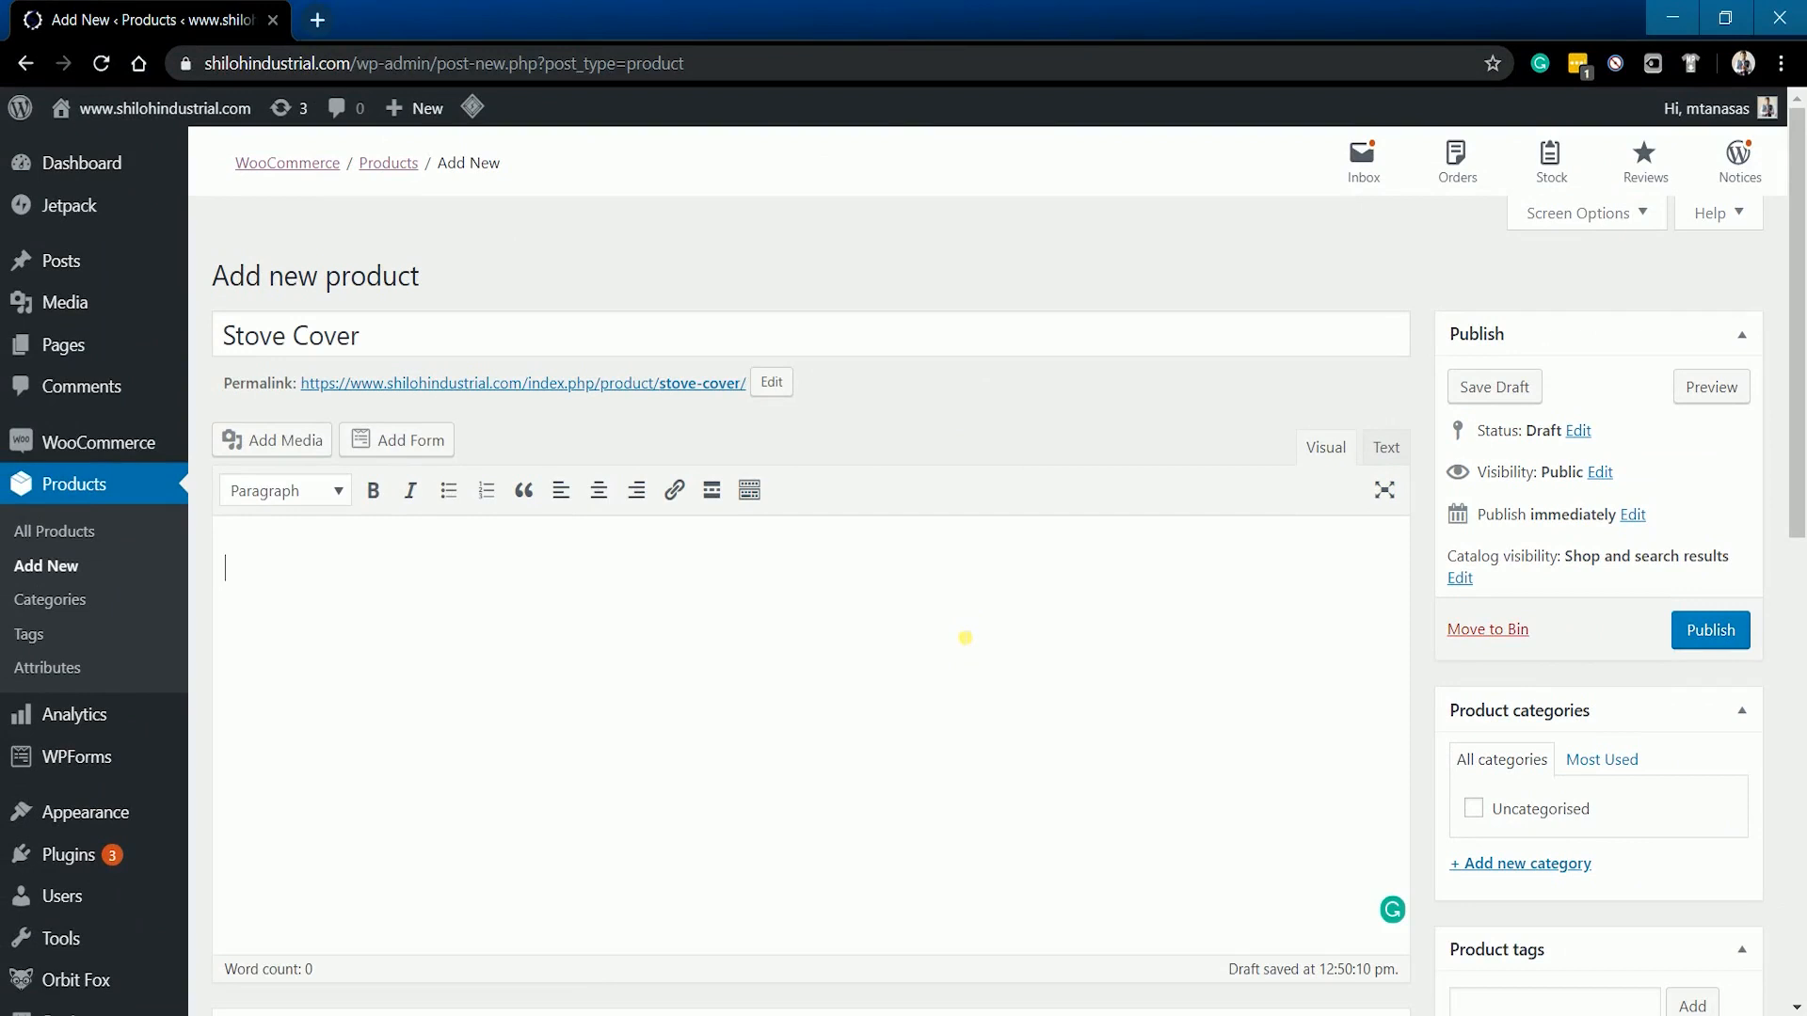
# - Enter description 'Product Description Number One' and short description 'Product Description Number Two'
pyautogui.write('Product Description Number One')
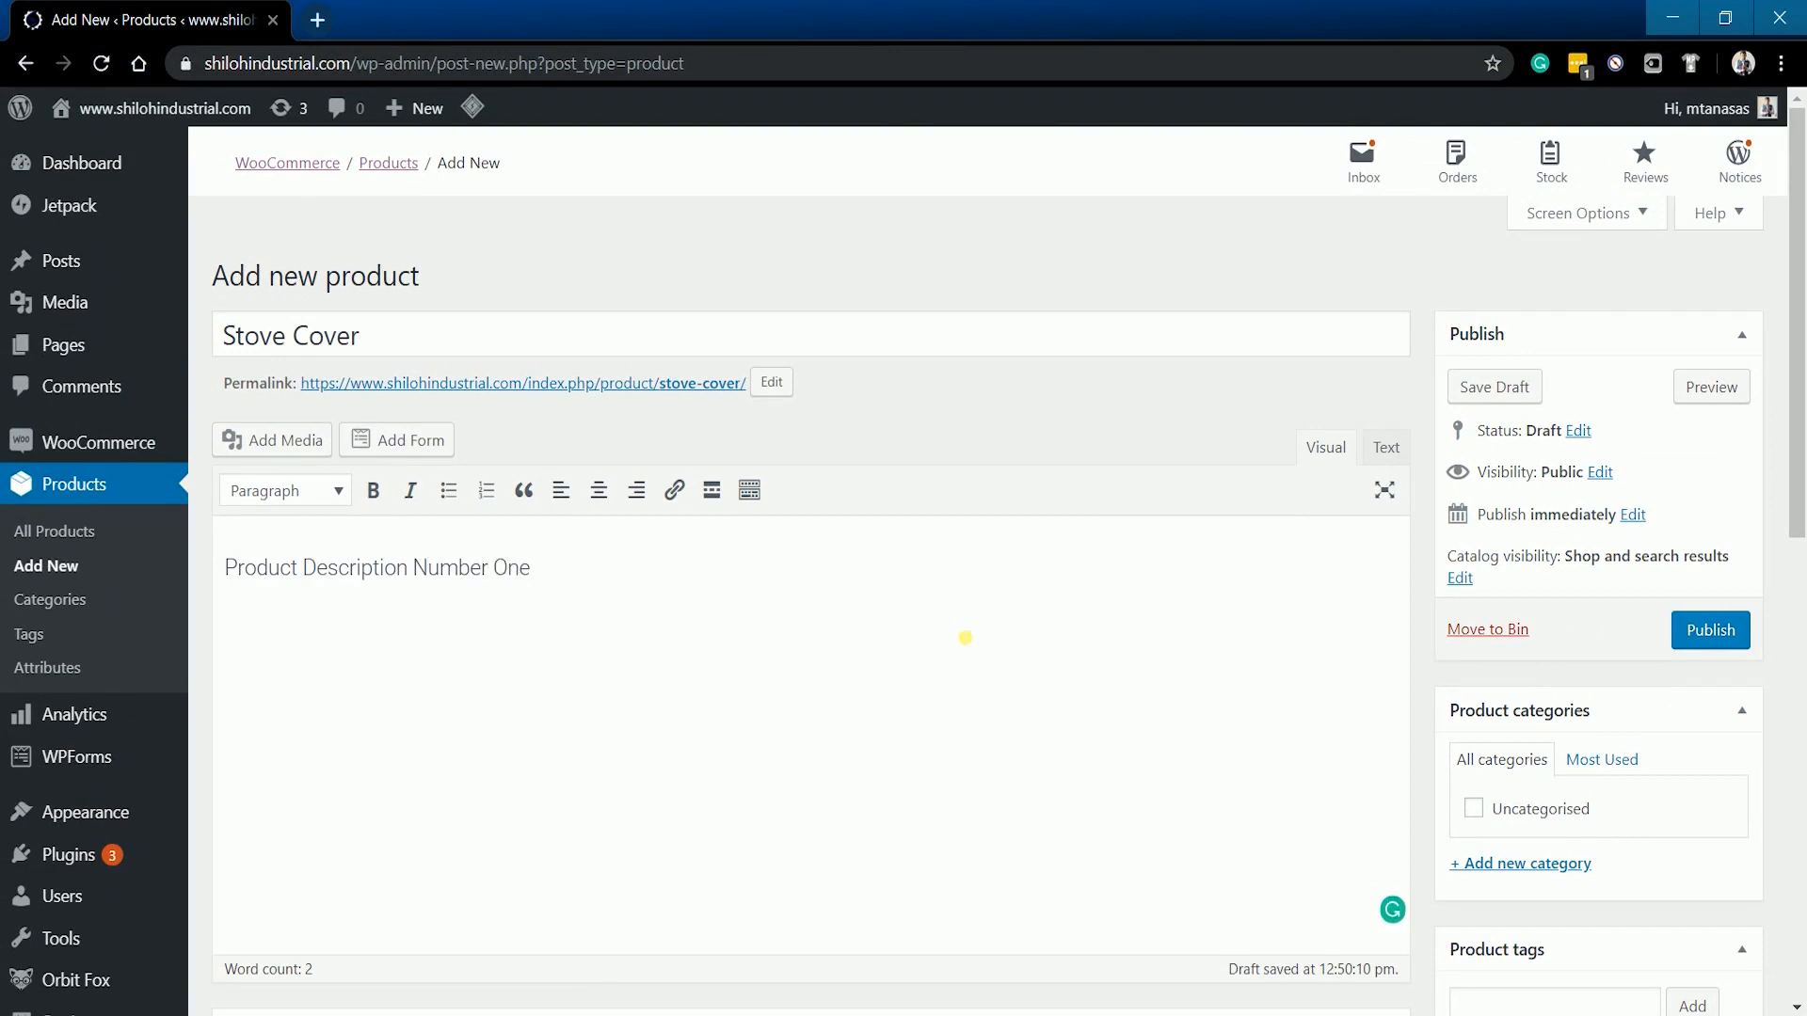
pyautogui.scroll(-10, 965, 639)
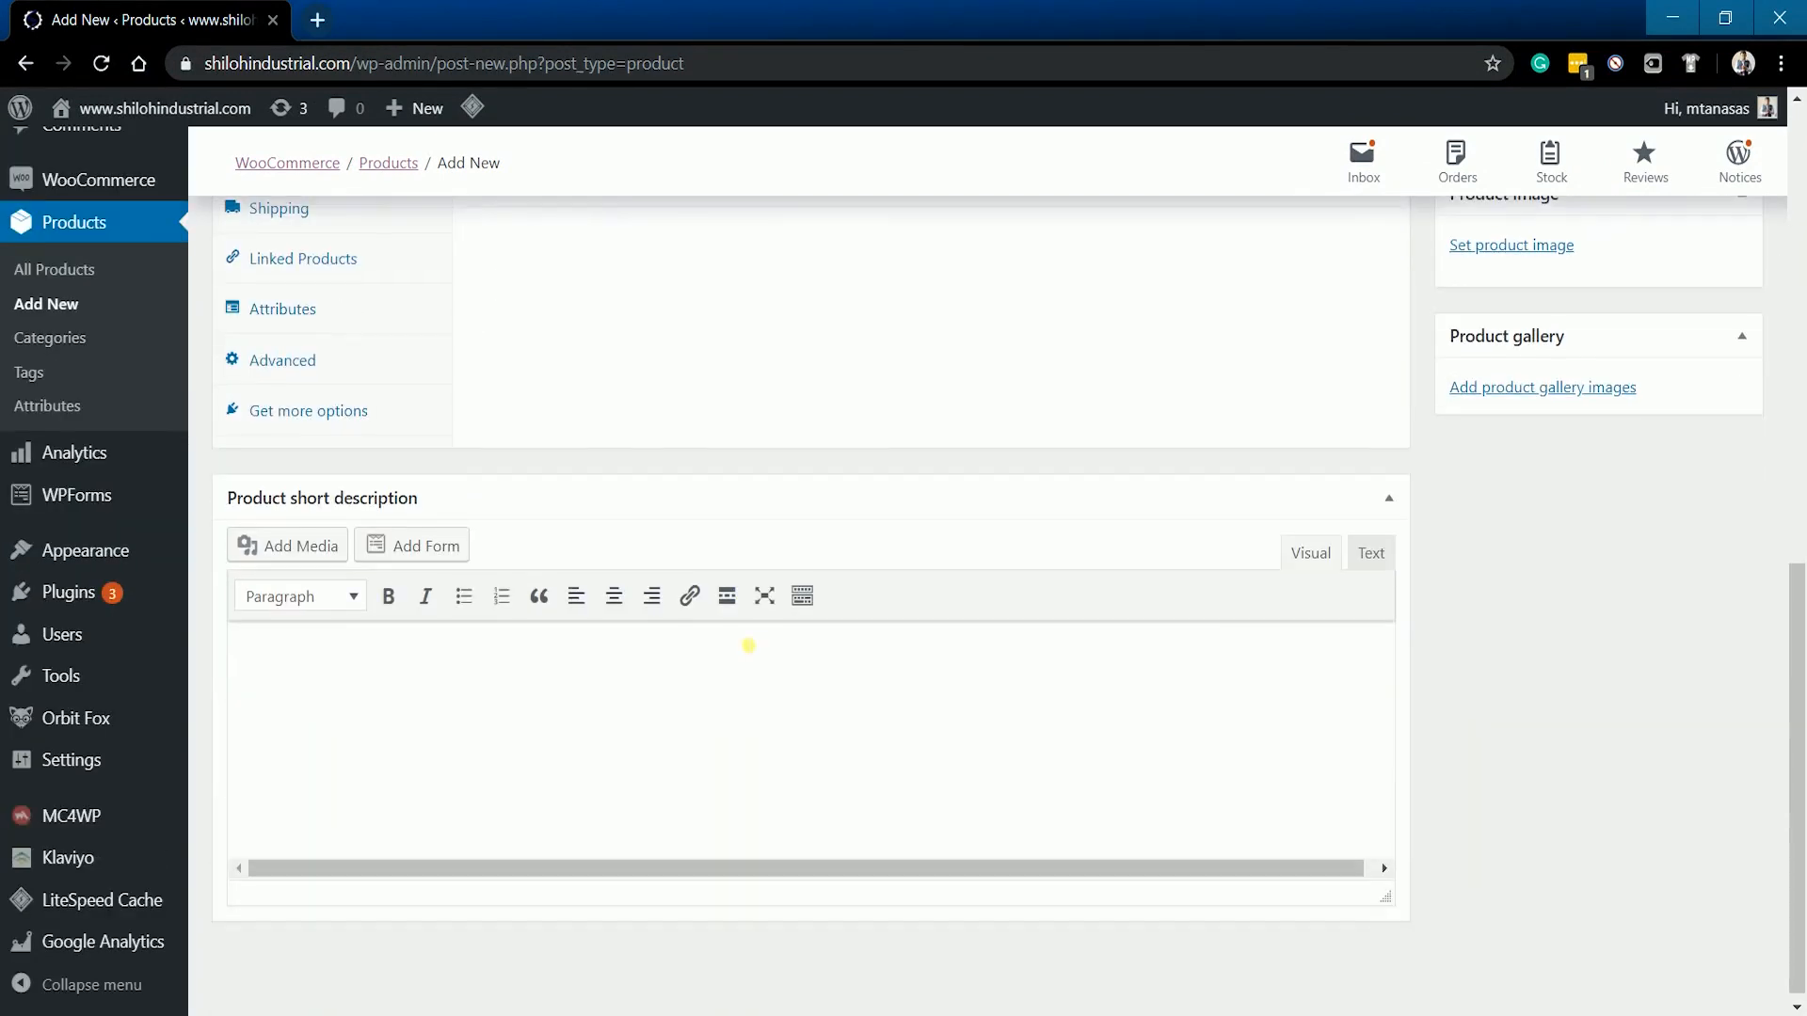
pyautogui.click(368, 732)
pyautogui.write('Product Description Number One')
pyautogui.doubleClick(537, 672)
pyautogui.write('Two')
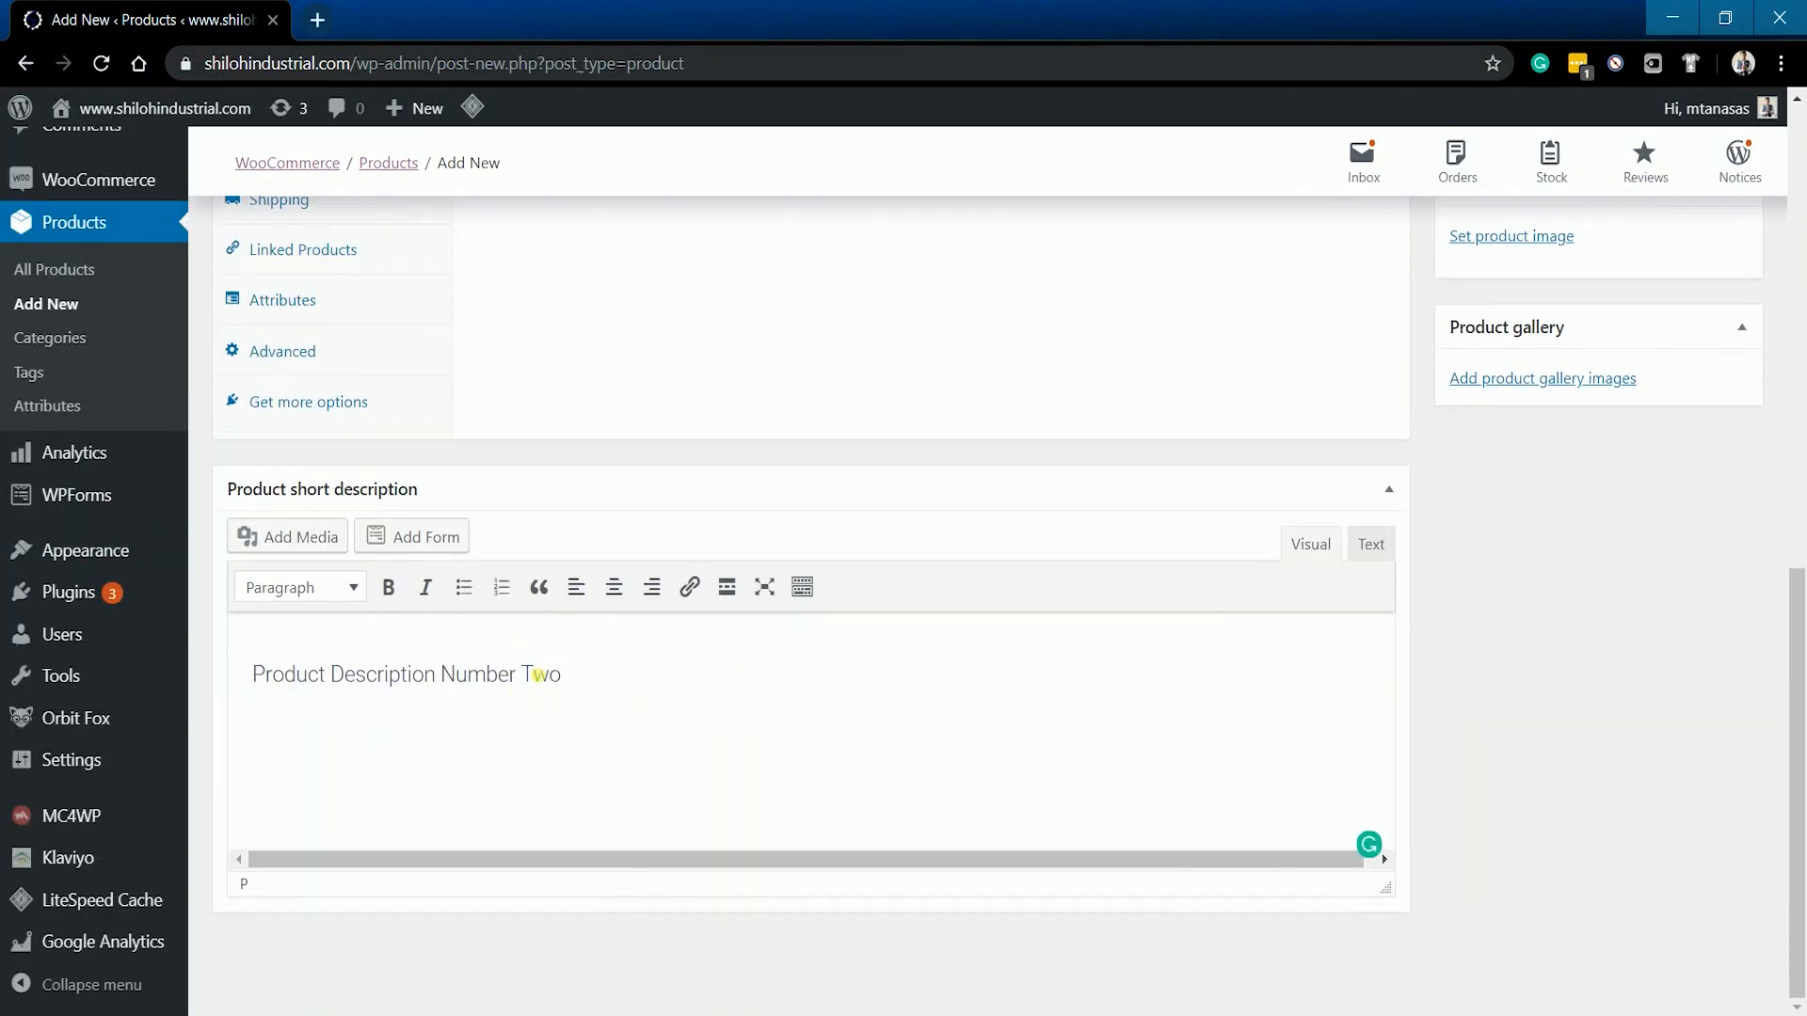
pyautogui.scroll(2, 1409, 697)
pyautogui.scroll(8, 1409, 697)
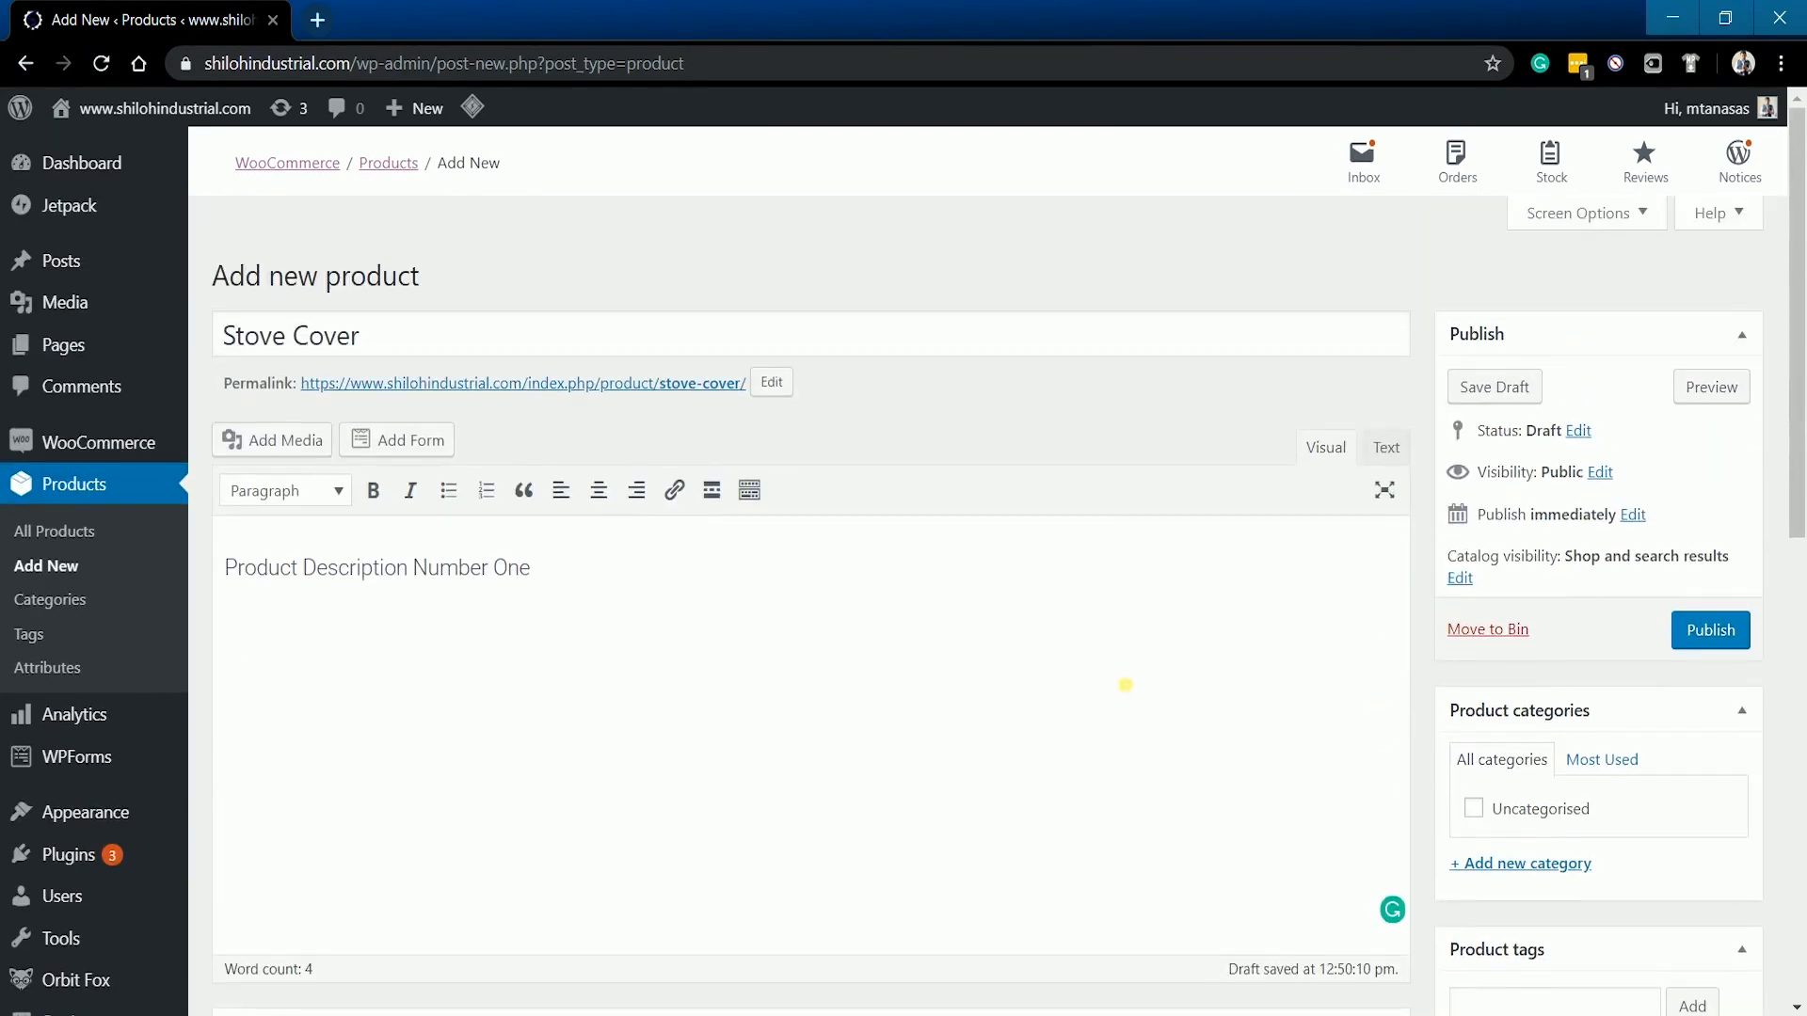
pyautogui.scroll(-8, 1123, 687)
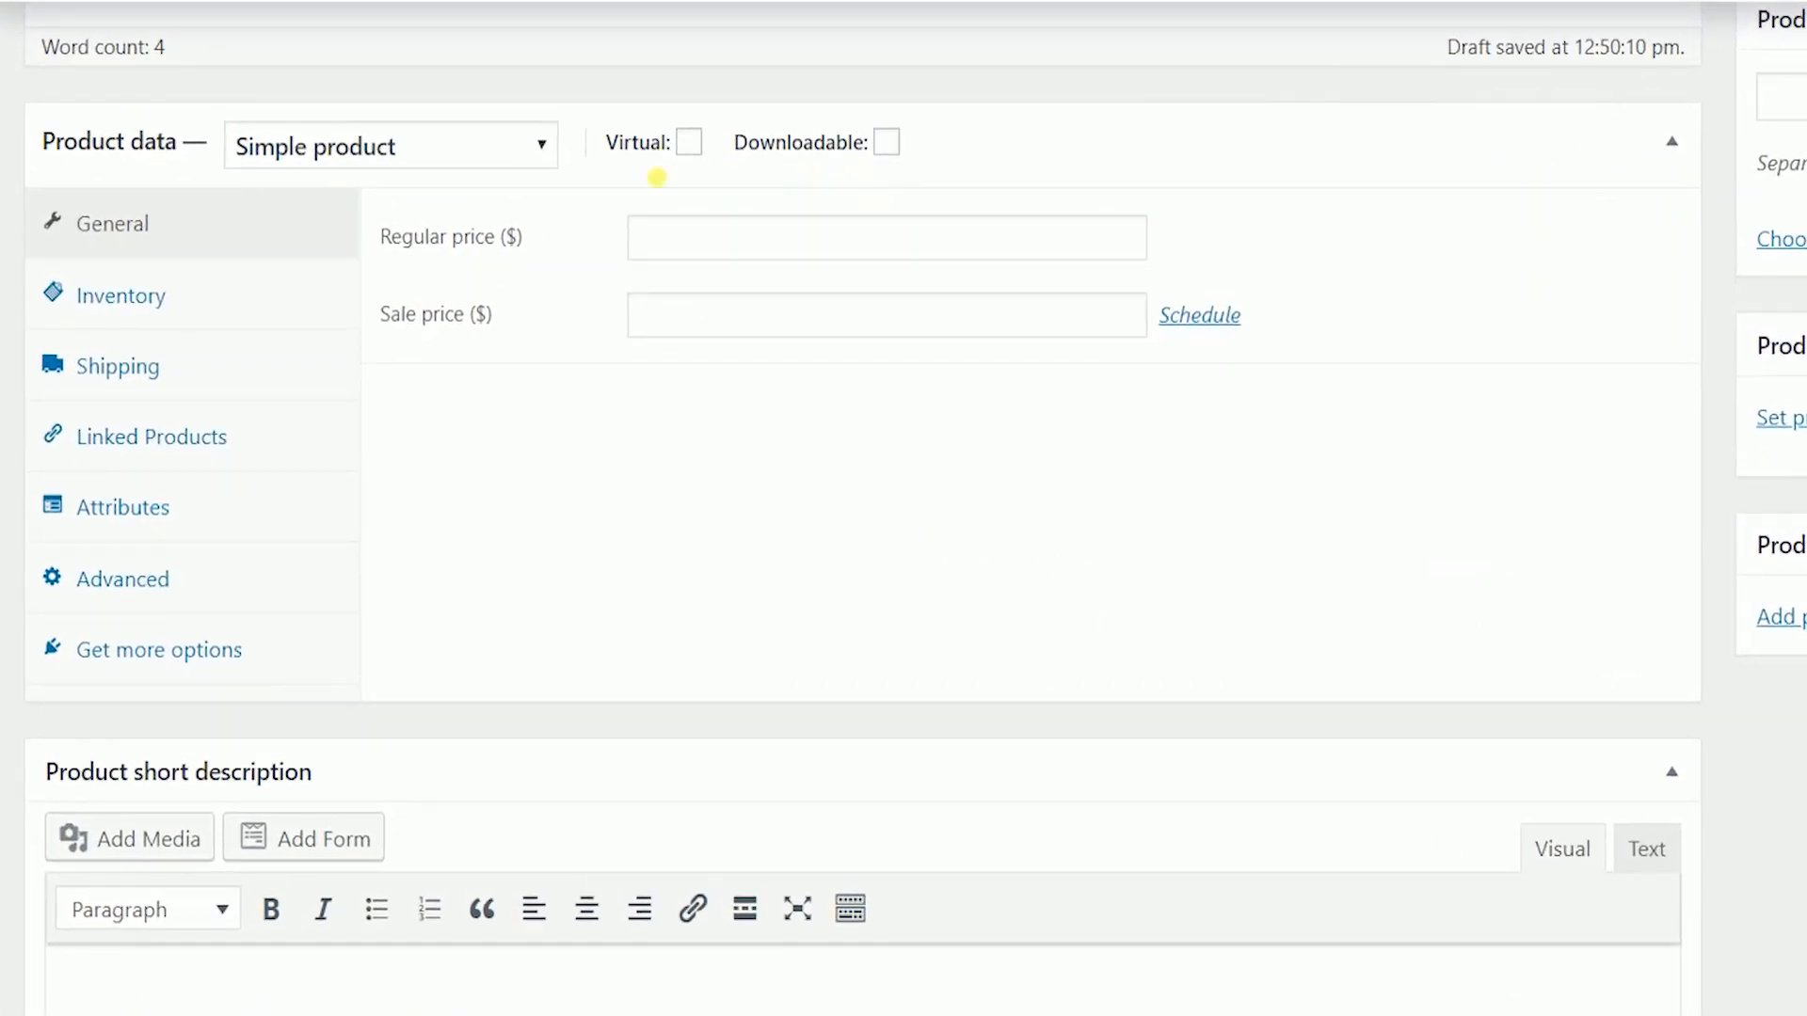
# - Leave Virtual and Downloadable off and set the regular price to 29.99
pyautogui.click(691, 143)
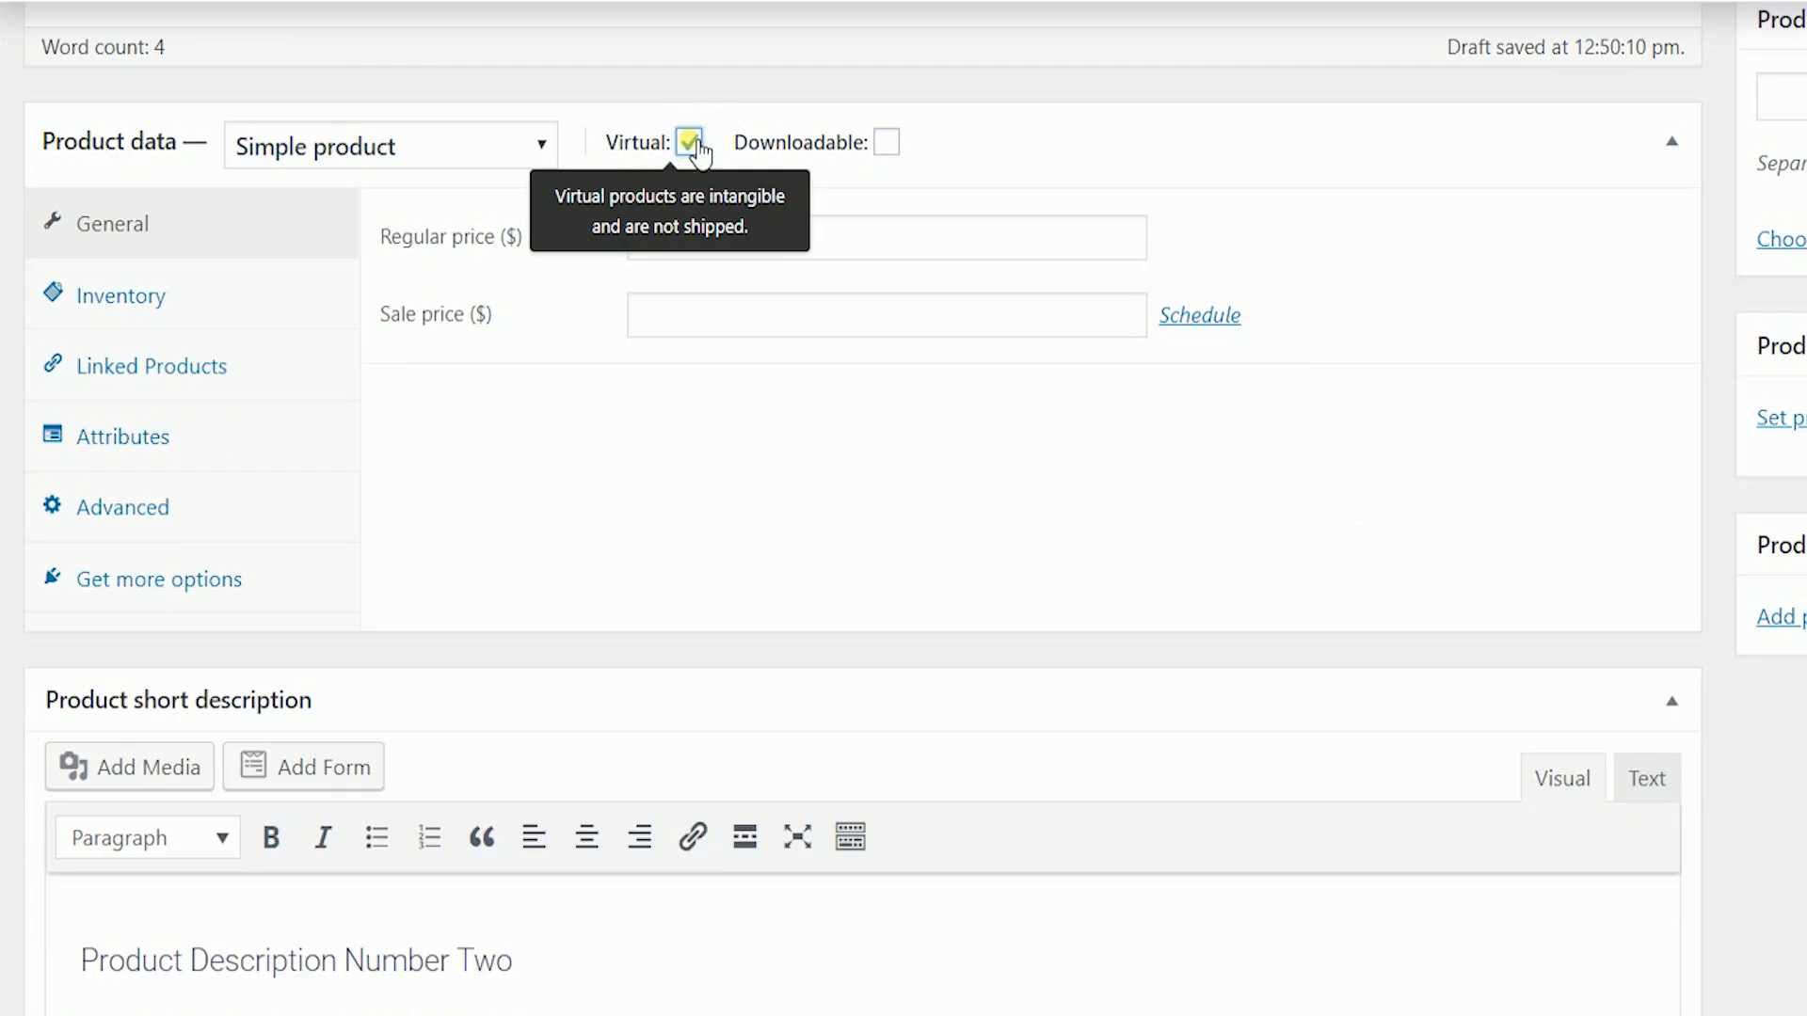
pyautogui.click(692, 143)
pyautogui.click(887, 143)
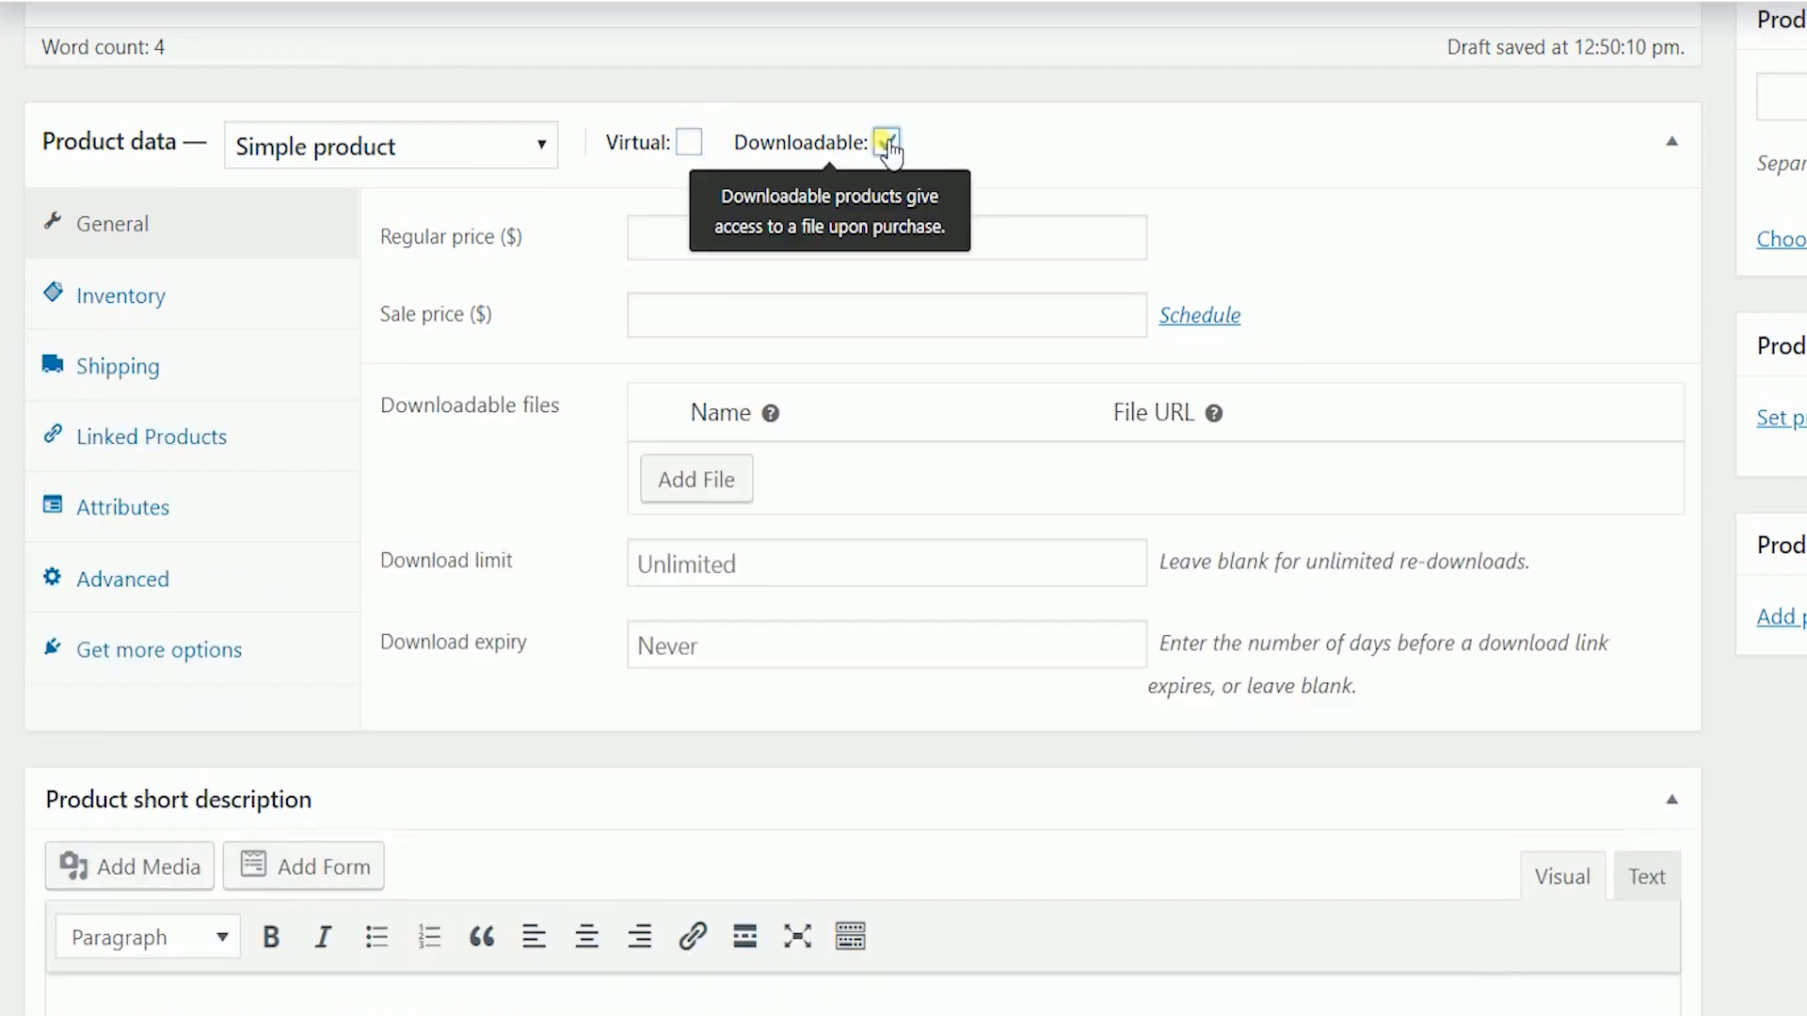
pyautogui.click(886, 143)
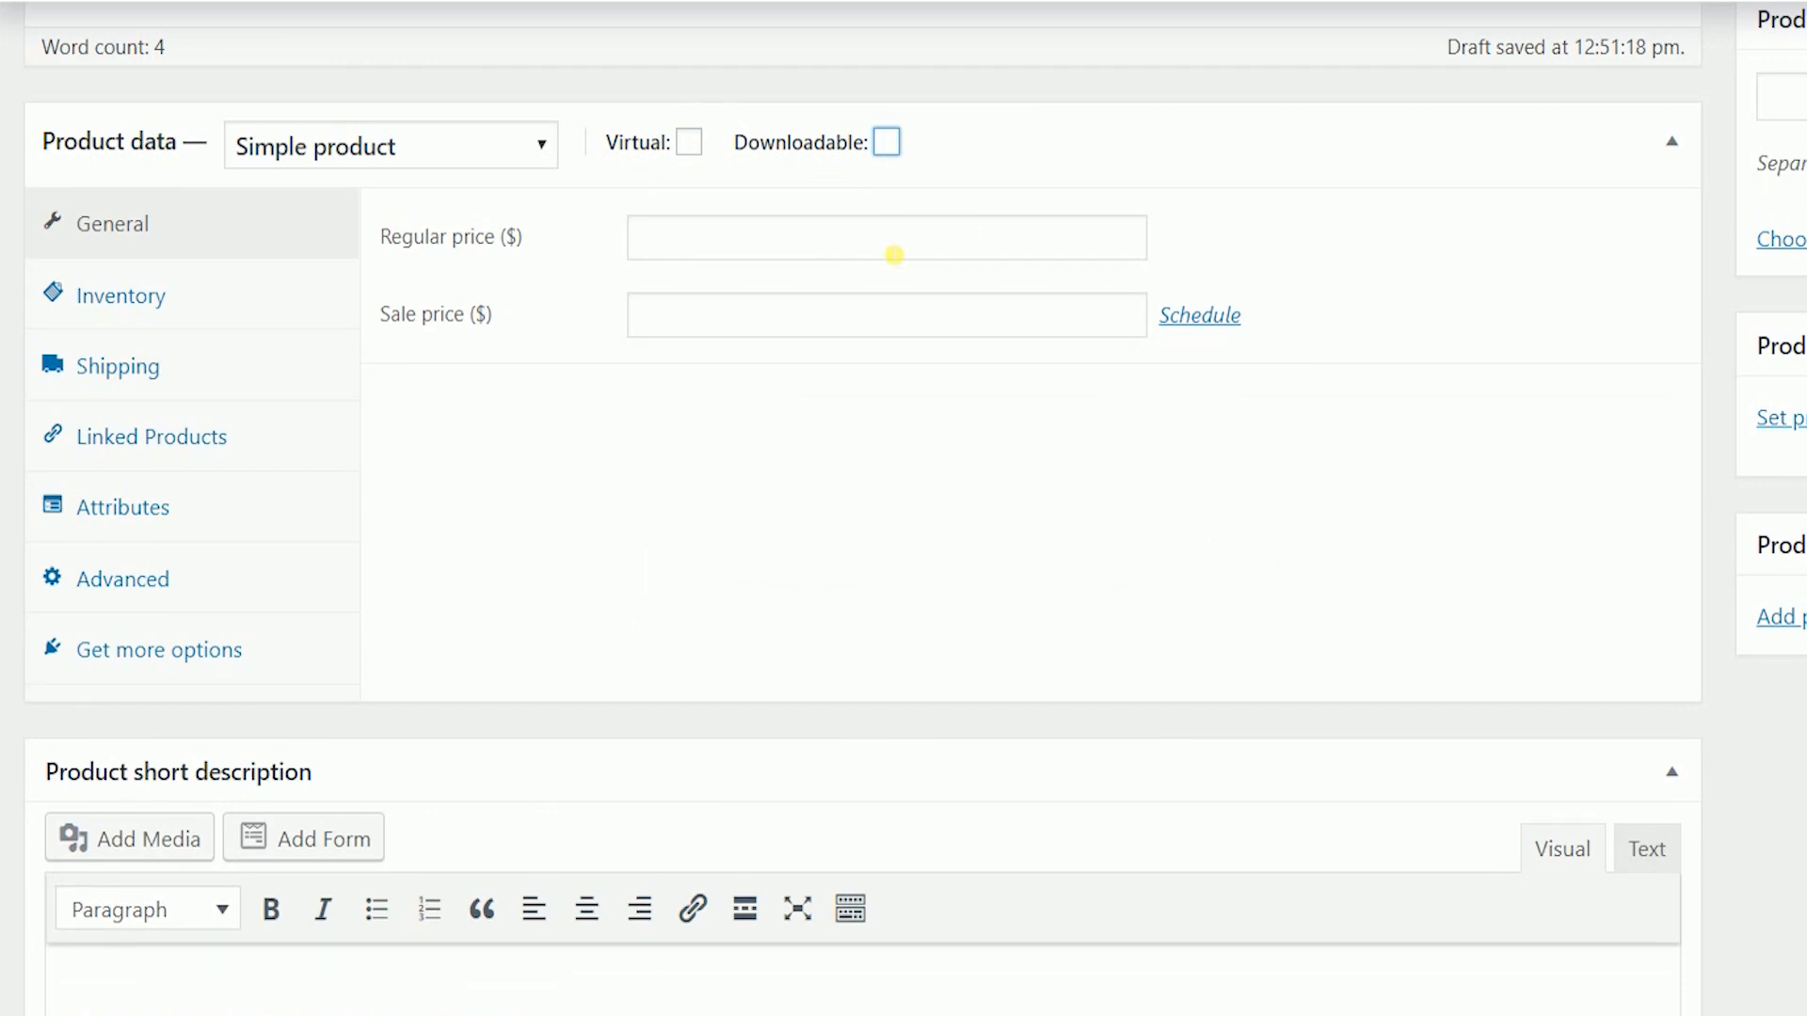
pyautogui.click(895, 254)
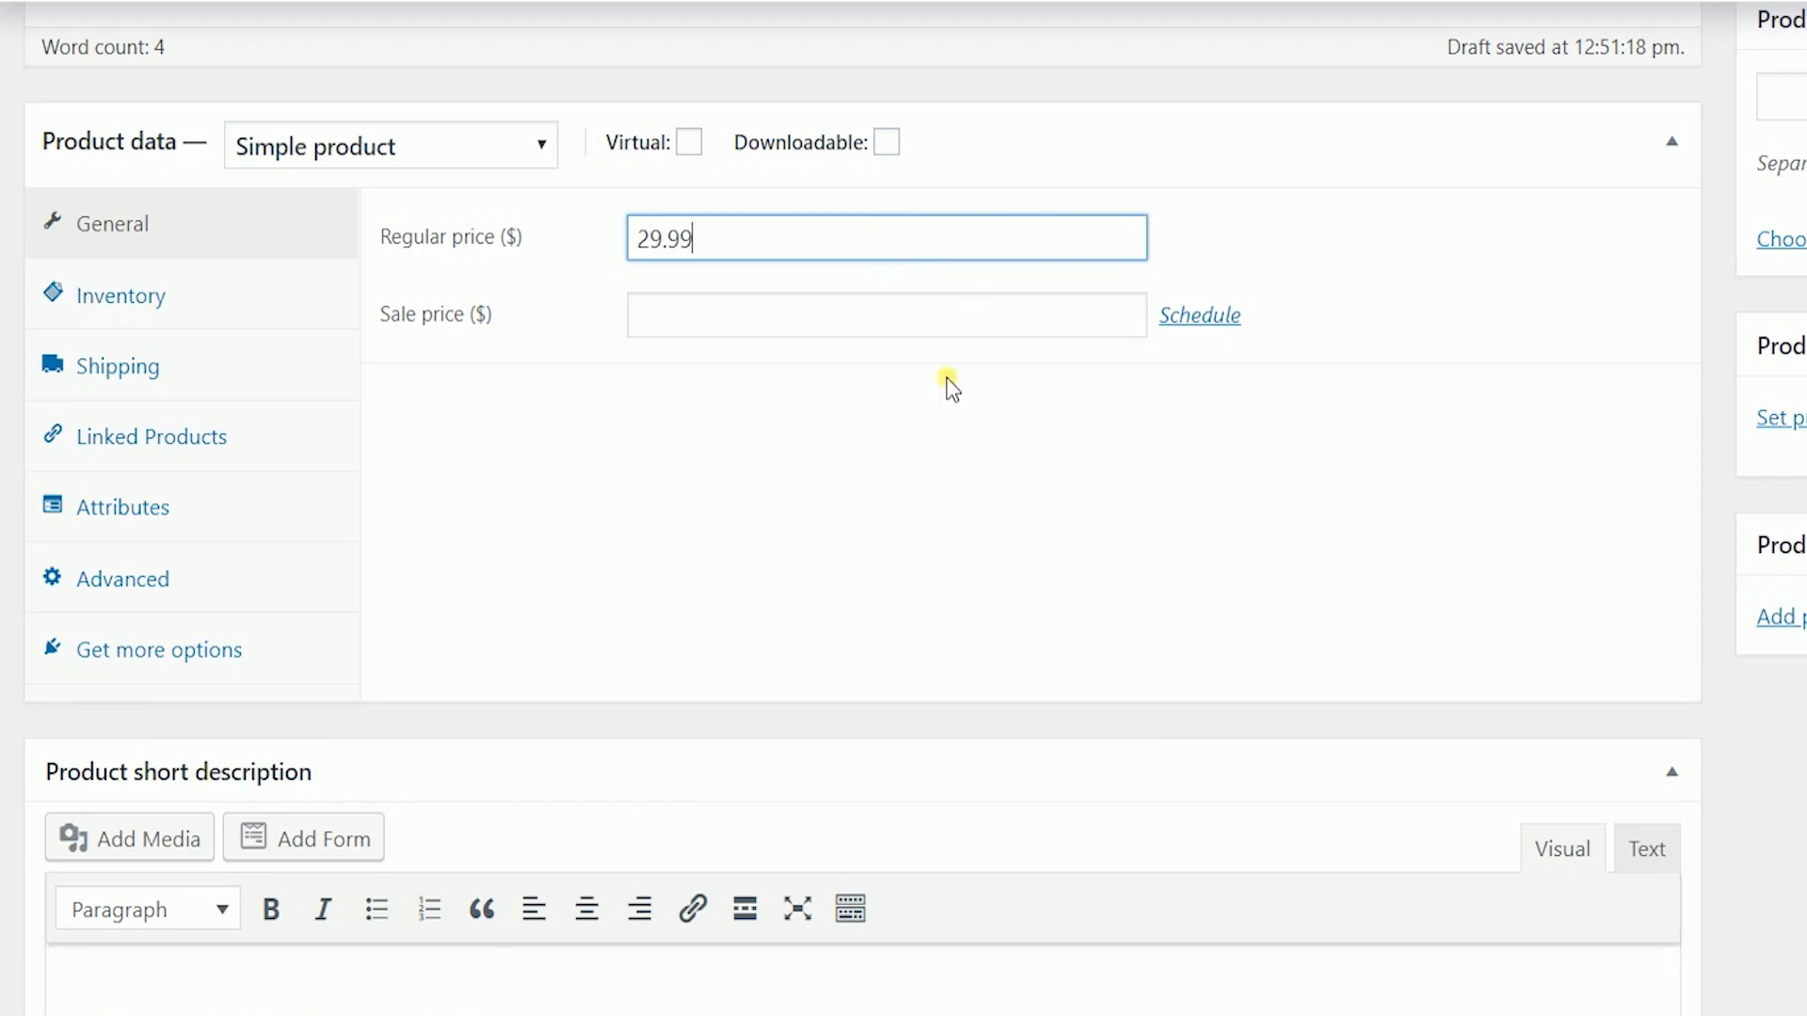
pyautogui.click(896, 384)
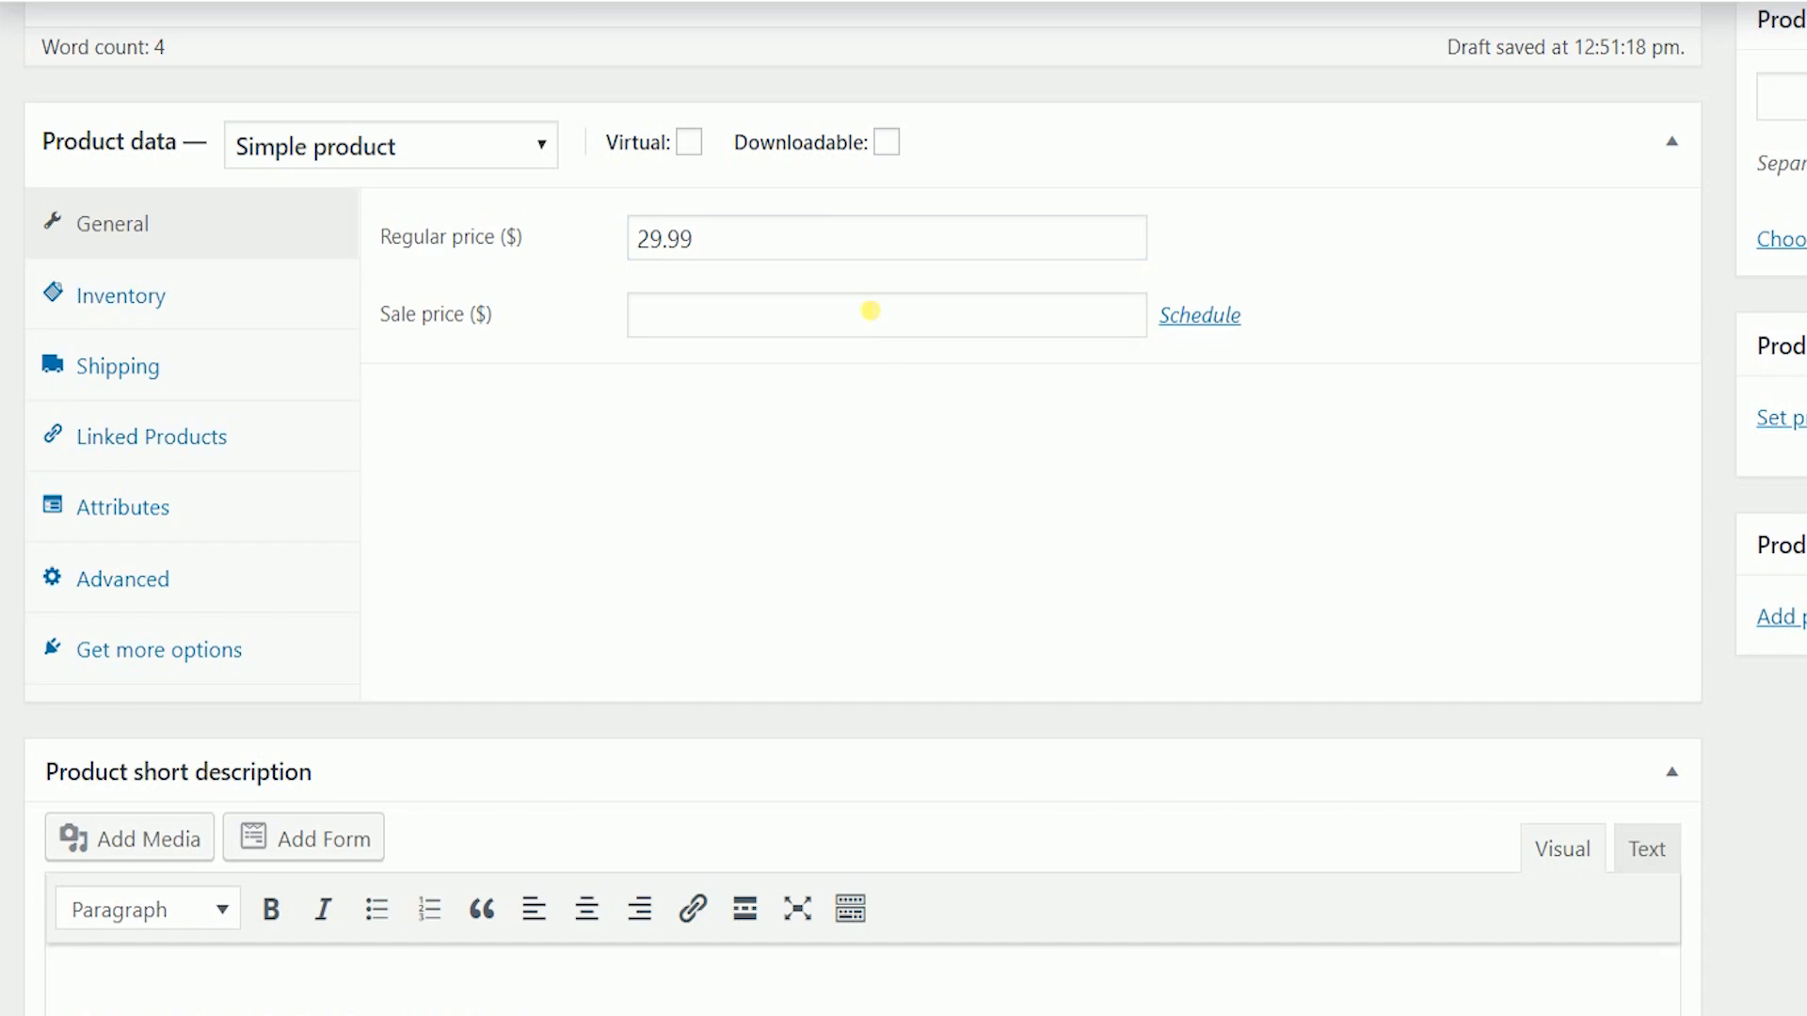
# - Set sale price 24.99, scheduled from 24 to 31 October 2019
pyautogui.click(869, 311)
pyautogui.write('24.99')
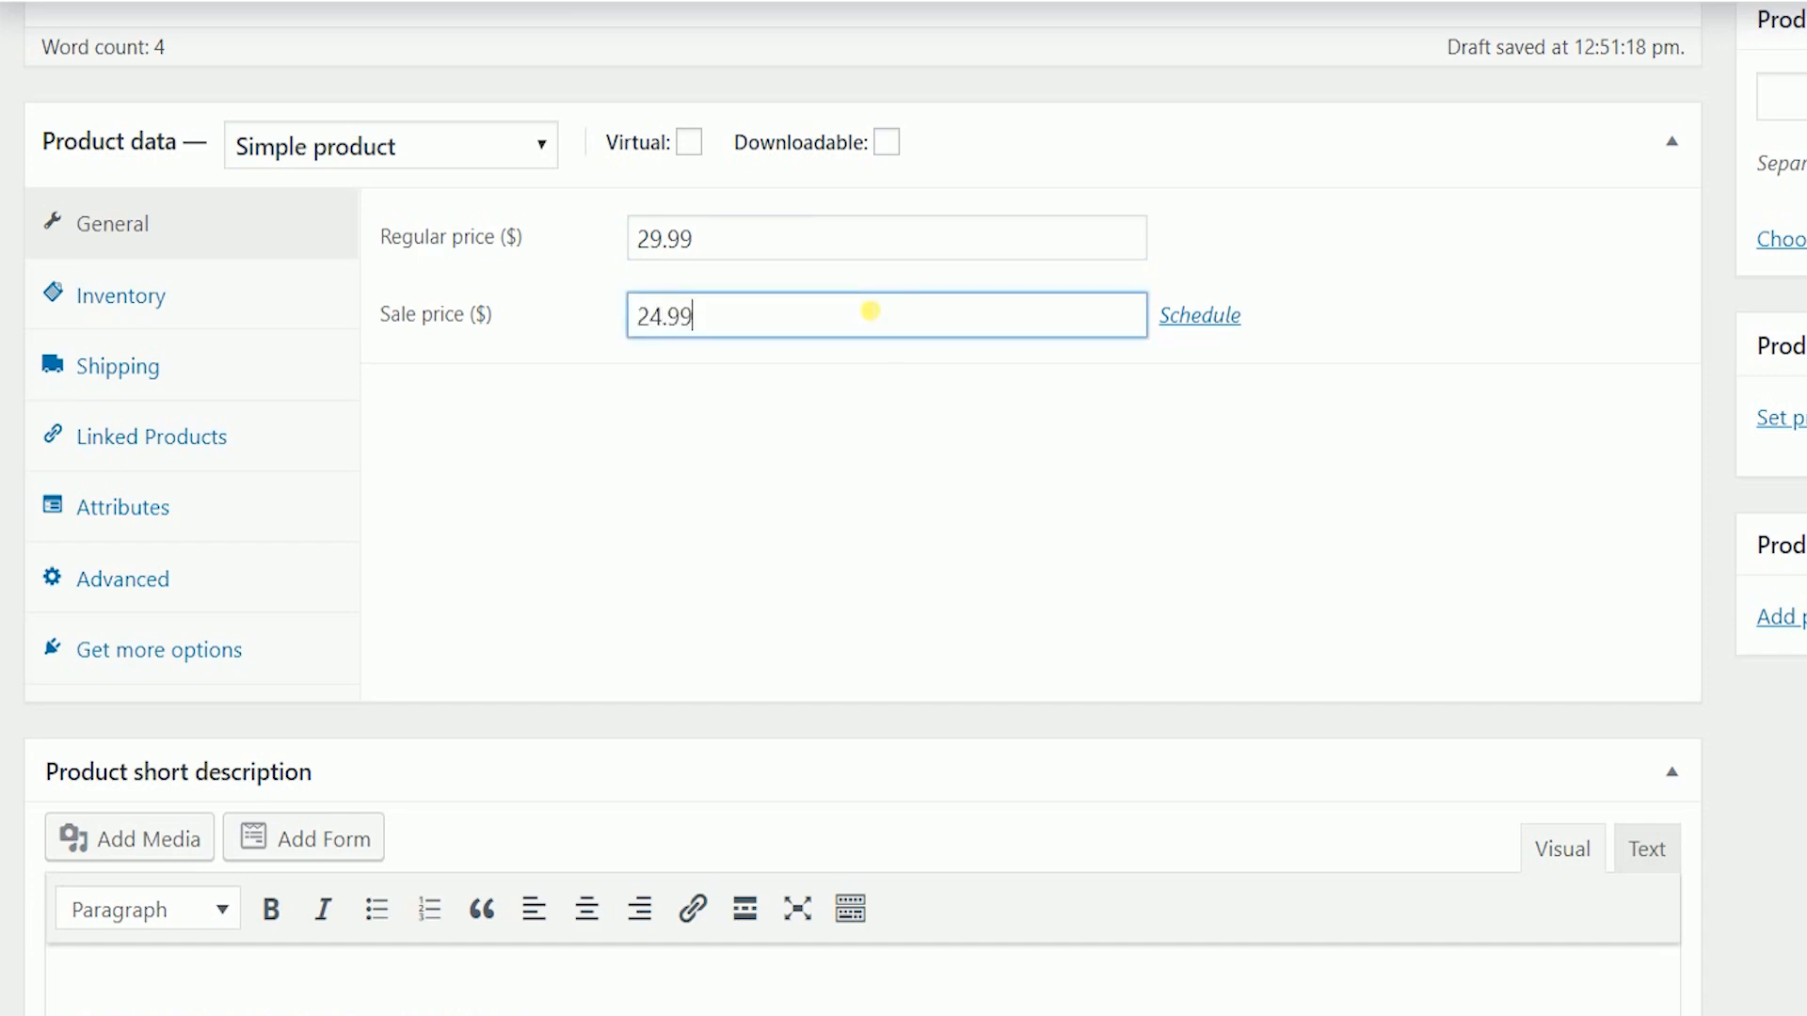
pyautogui.click(1201, 316)
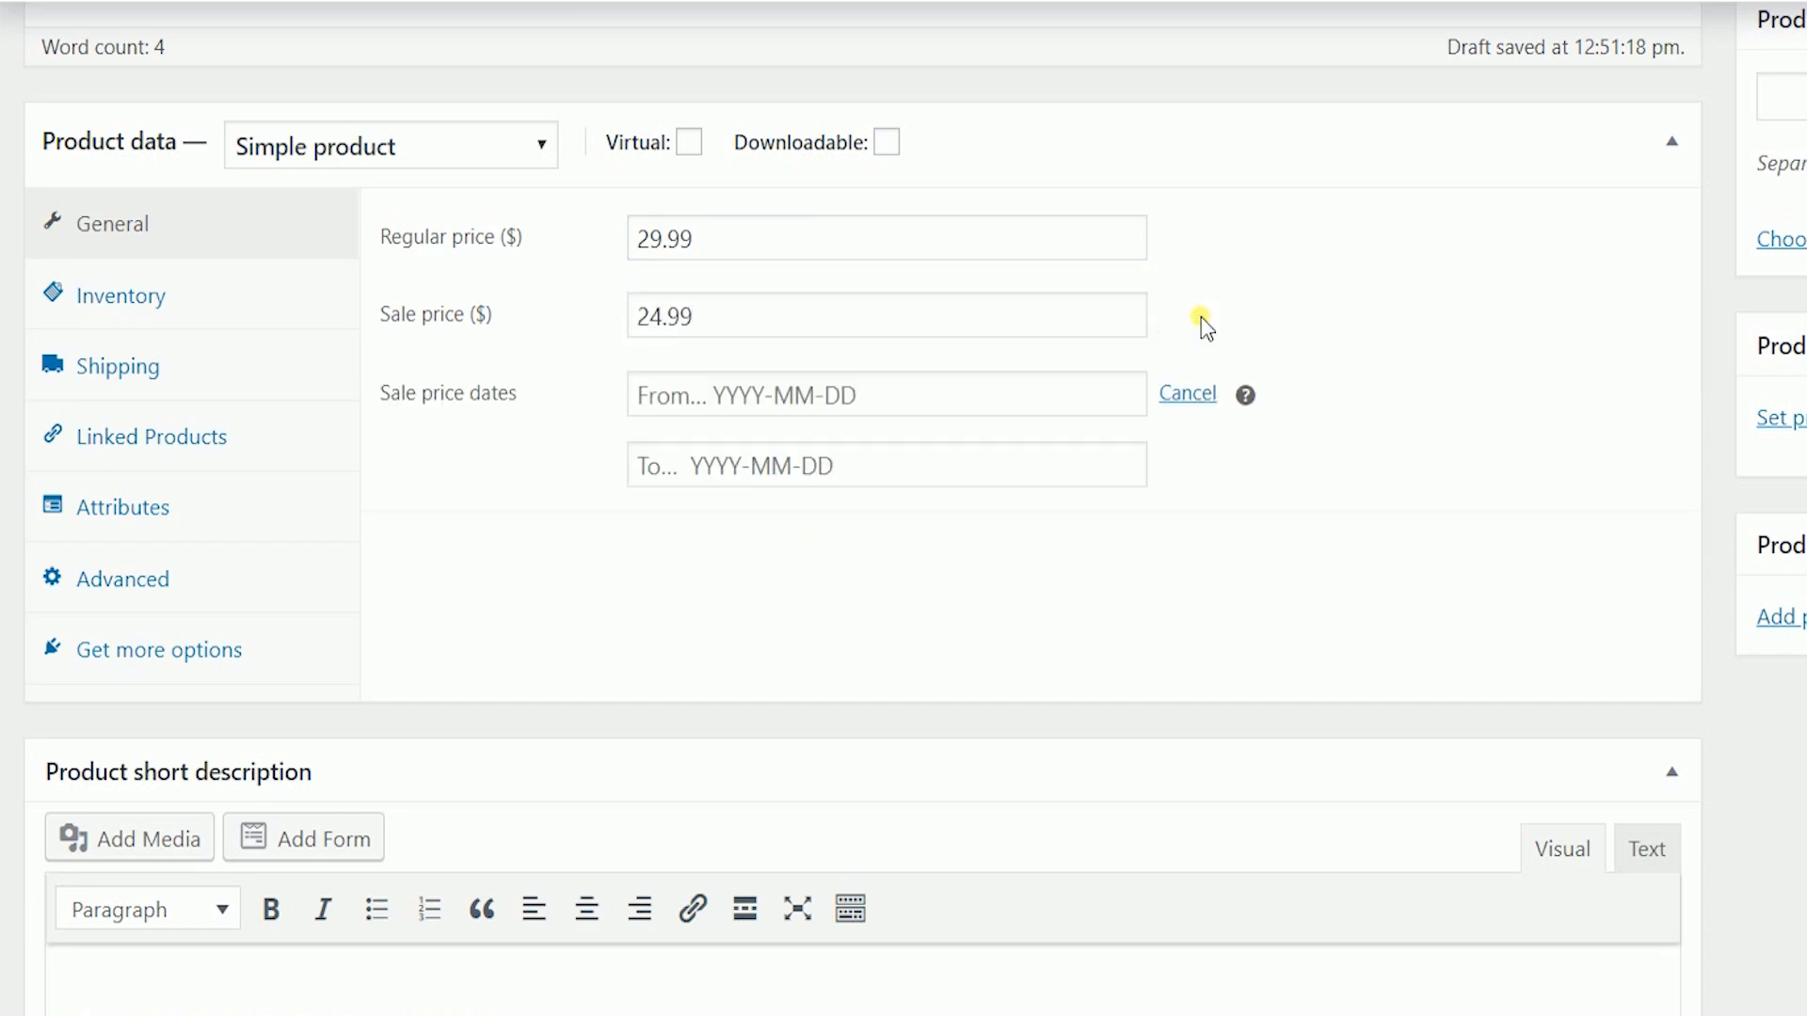
pyautogui.click(928, 396)
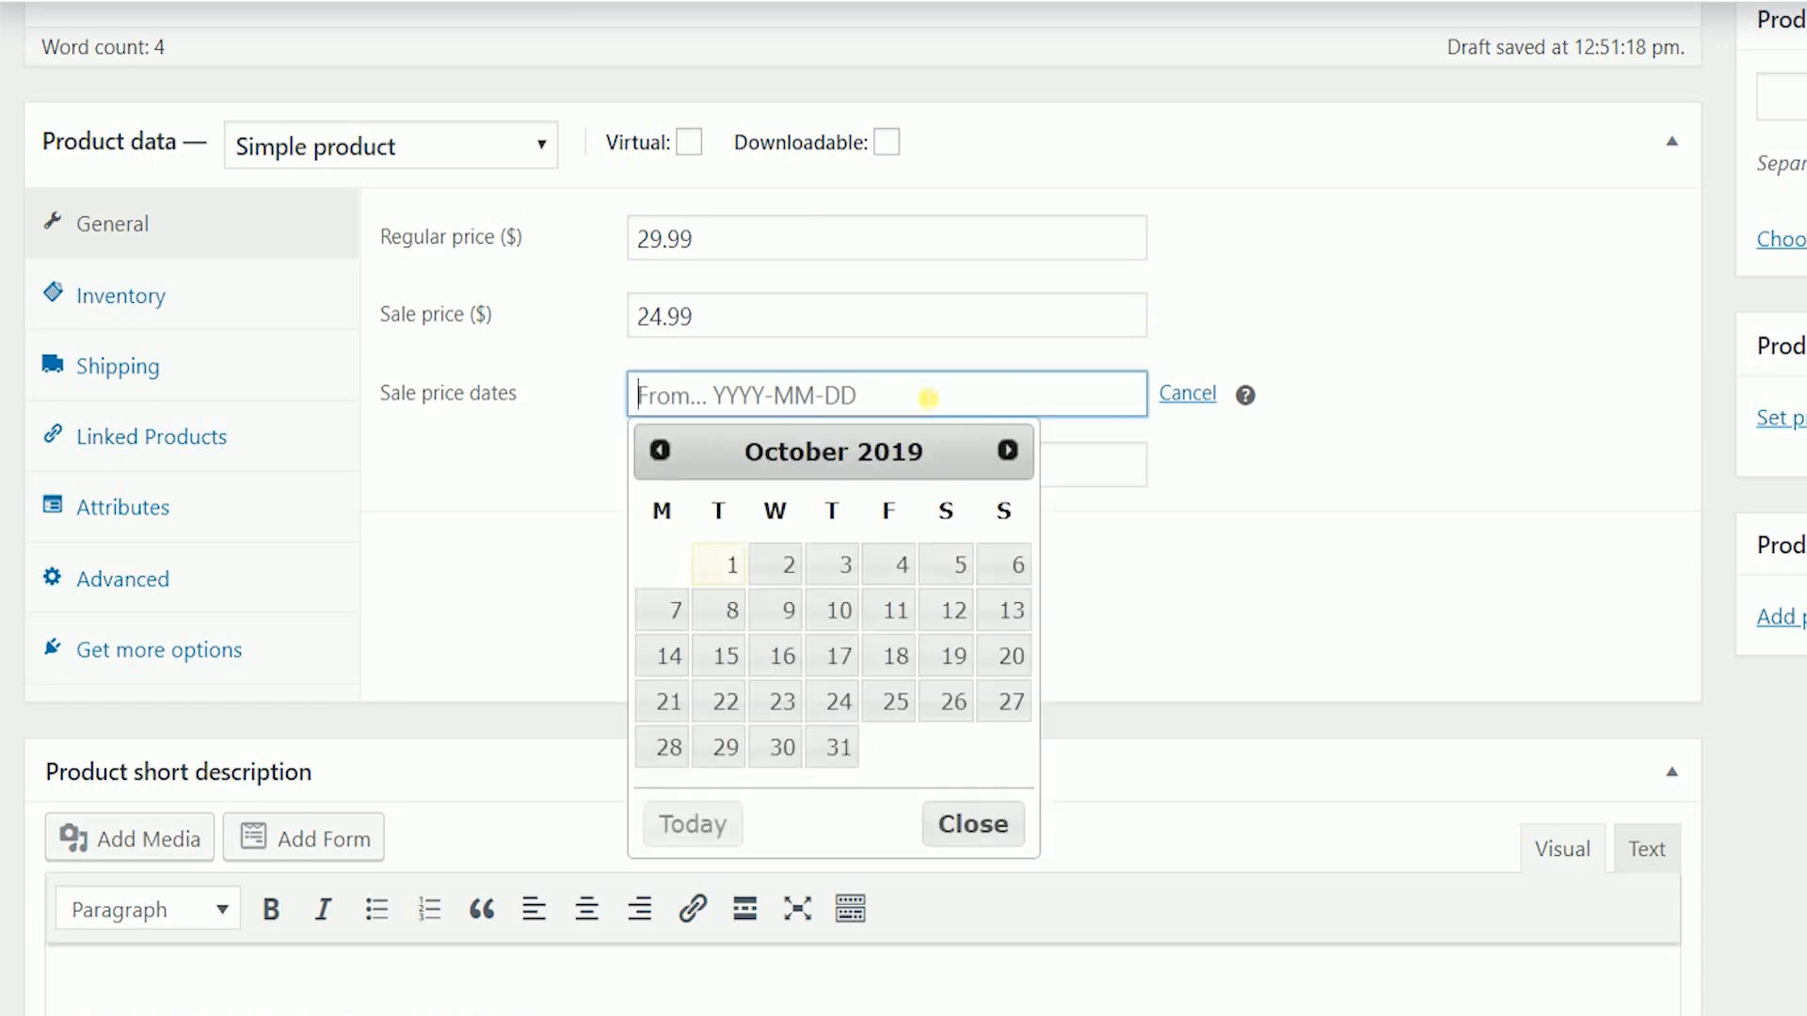
pyautogui.click(842, 701)
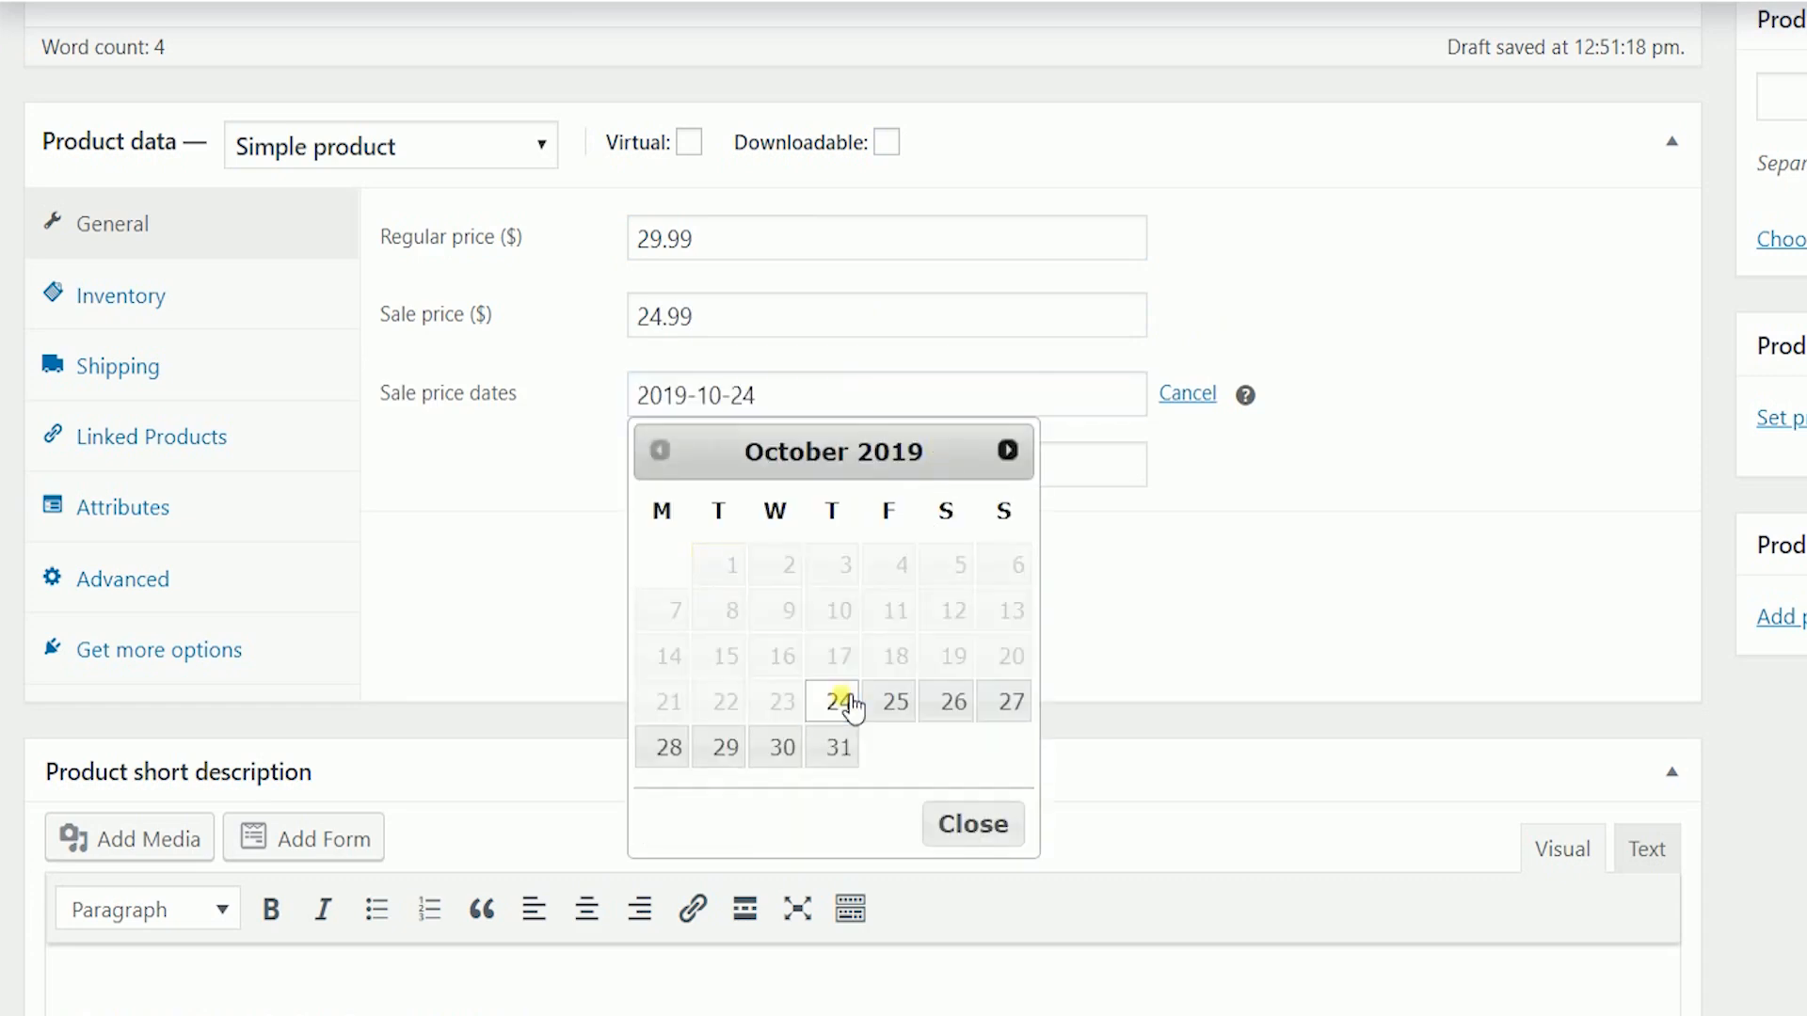
pyautogui.click(888, 478)
pyautogui.click(831, 806)
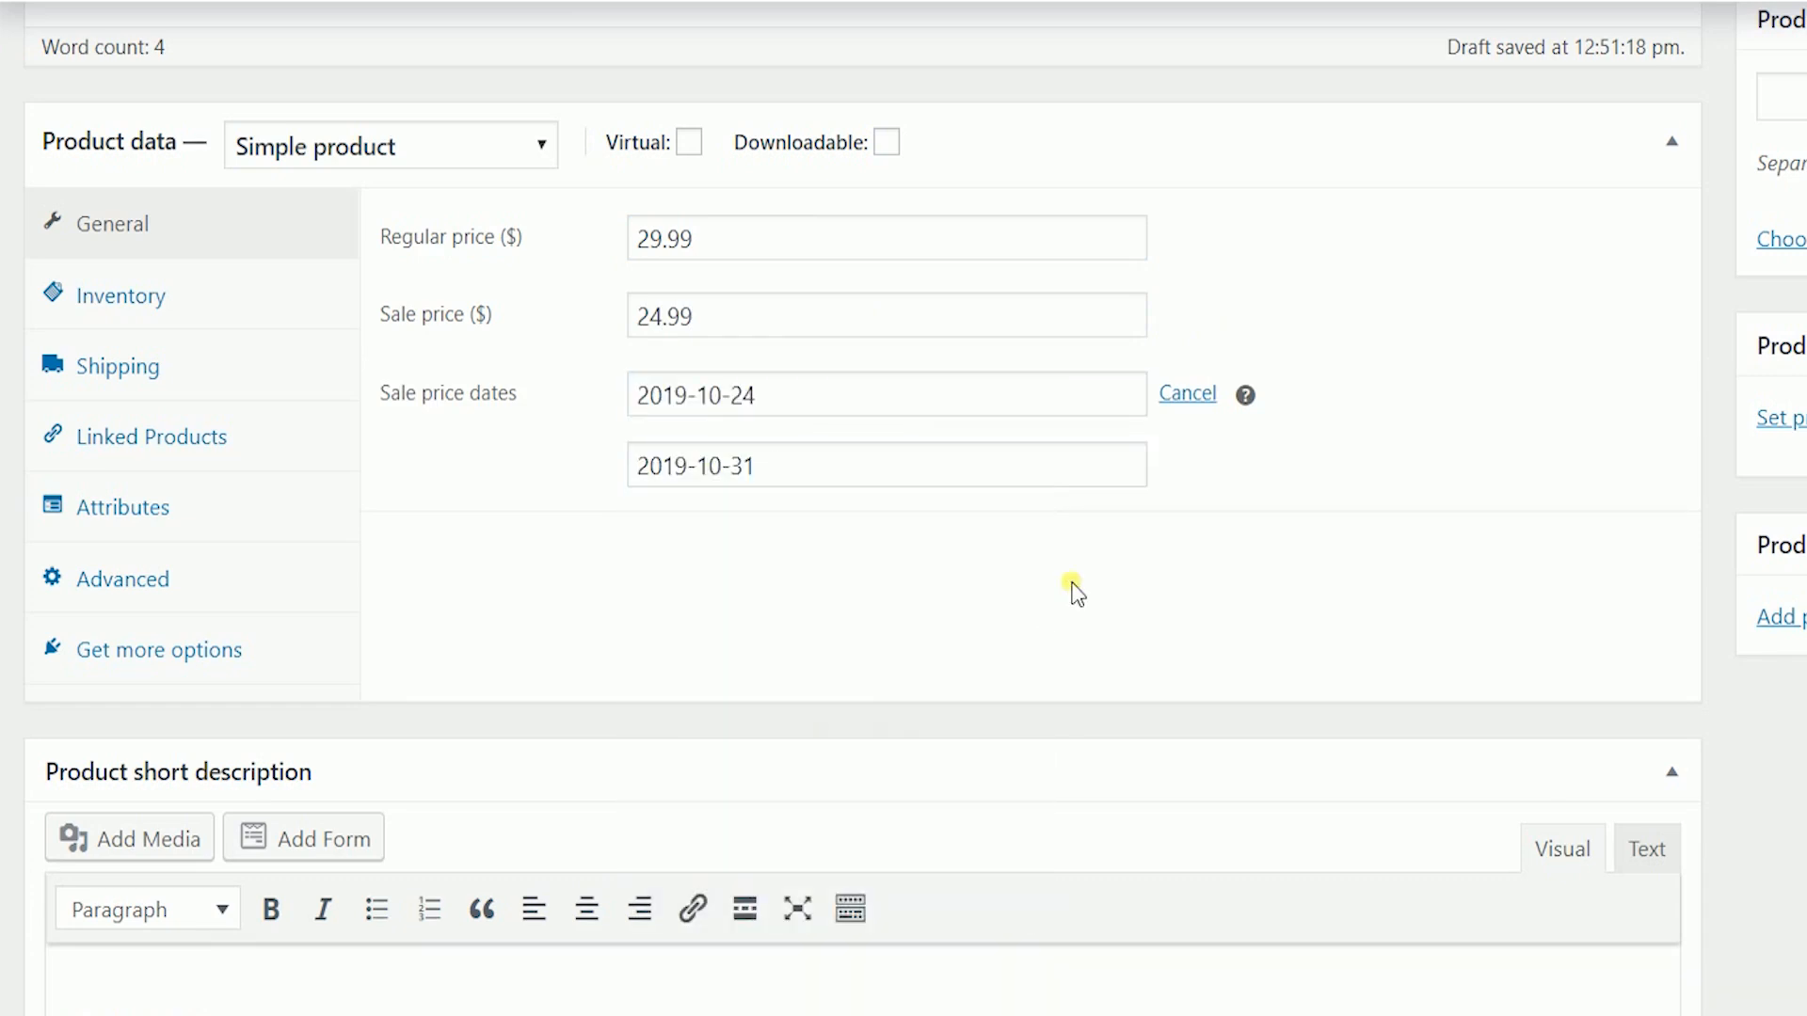
# - Set the SKU to 2001985-88 and keep the stock status In stock
pyautogui.click(190, 298)
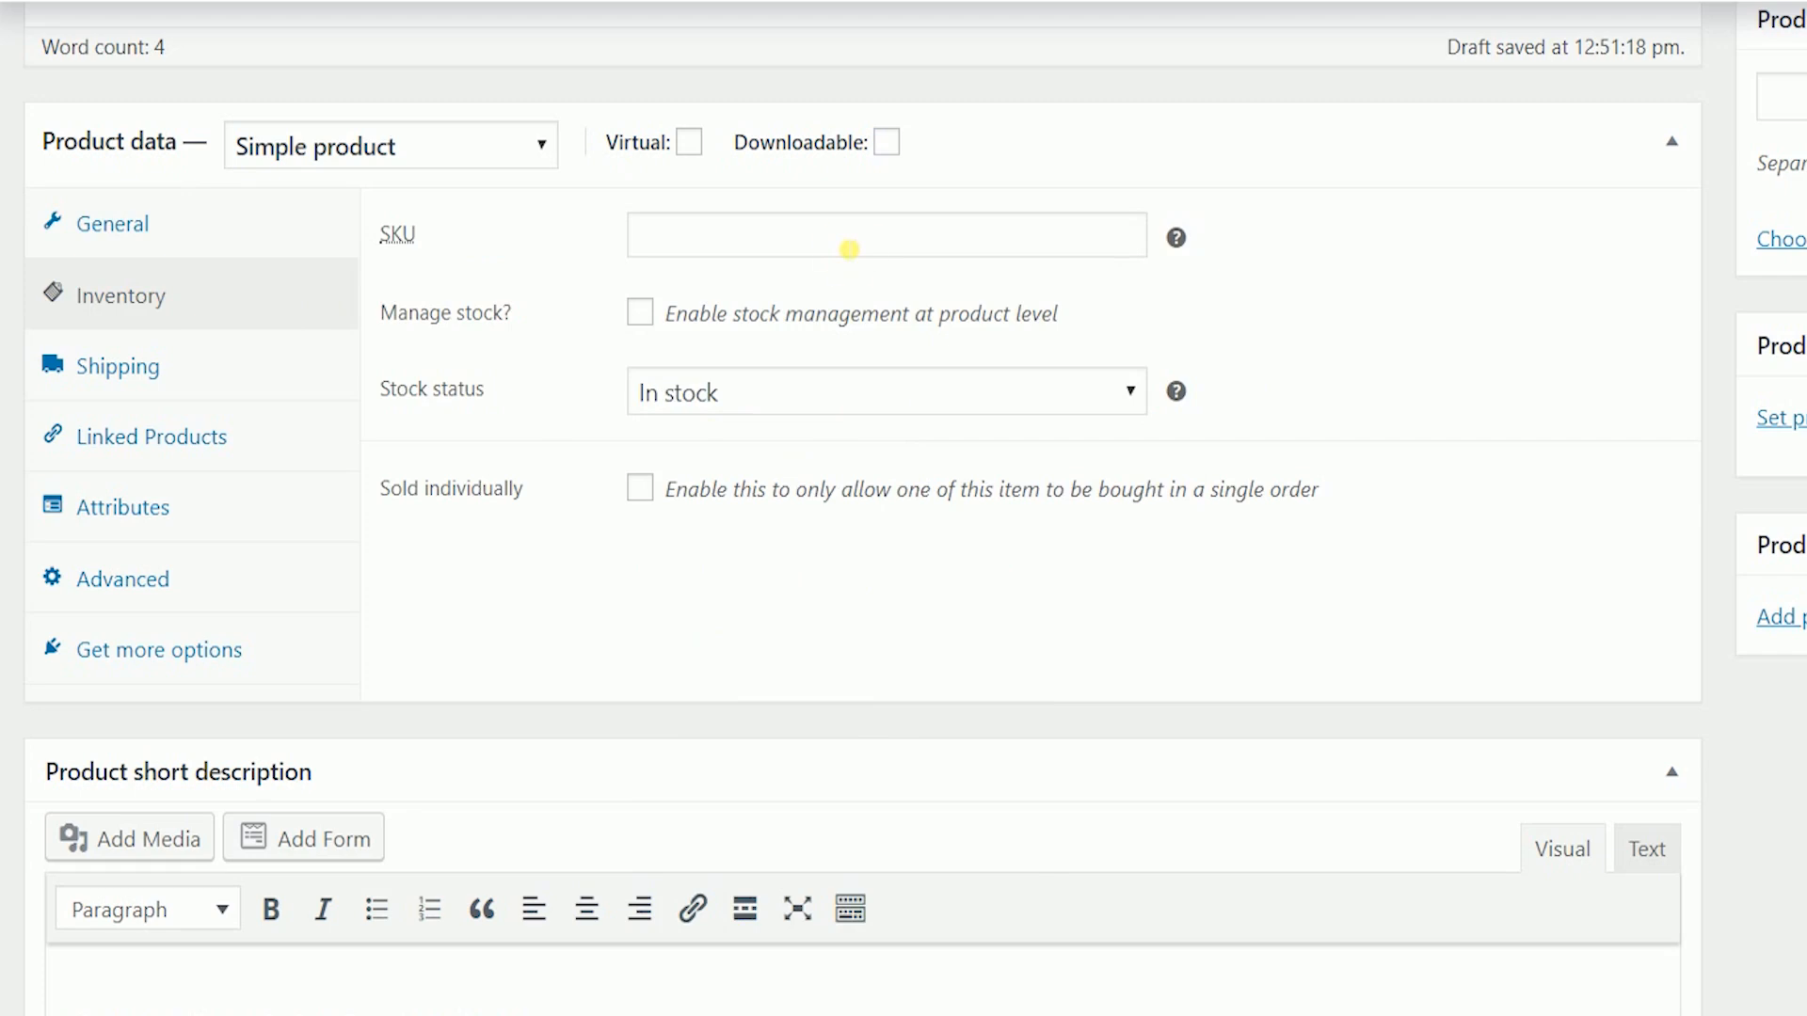
pyautogui.click(849, 249)
pyautogui.write('2001985-88')
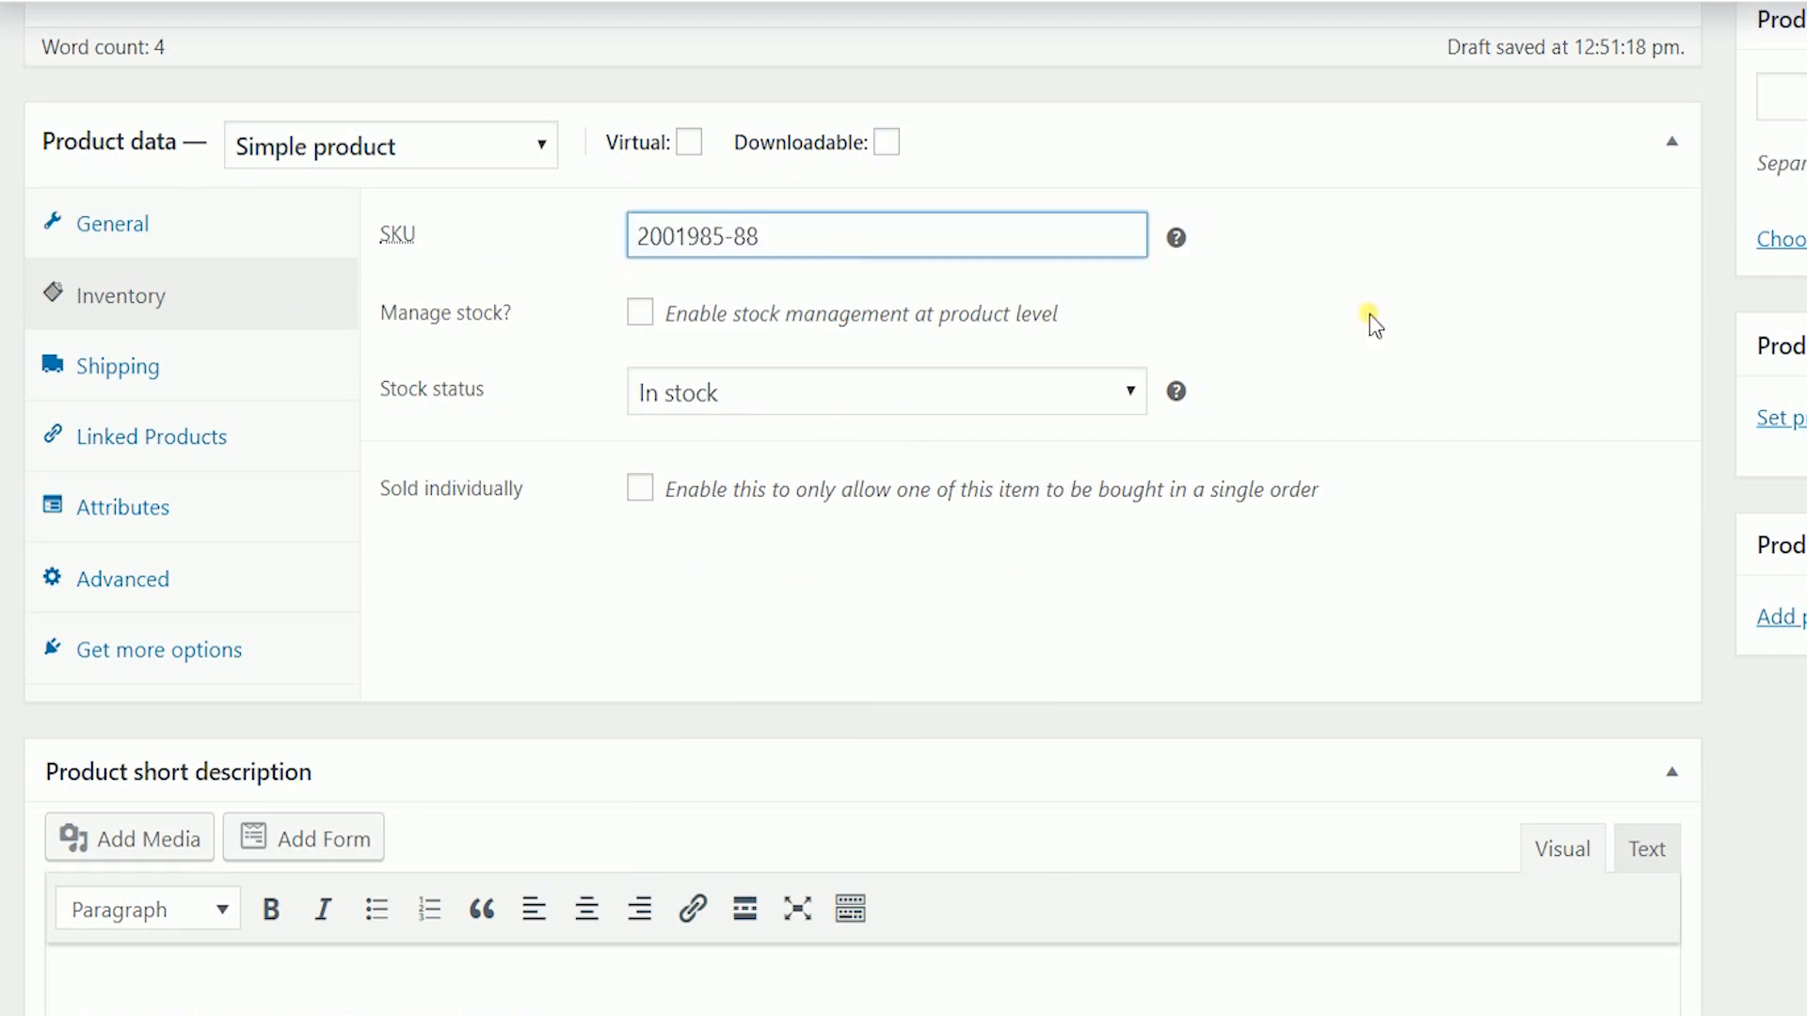
pyautogui.click(808, 399)
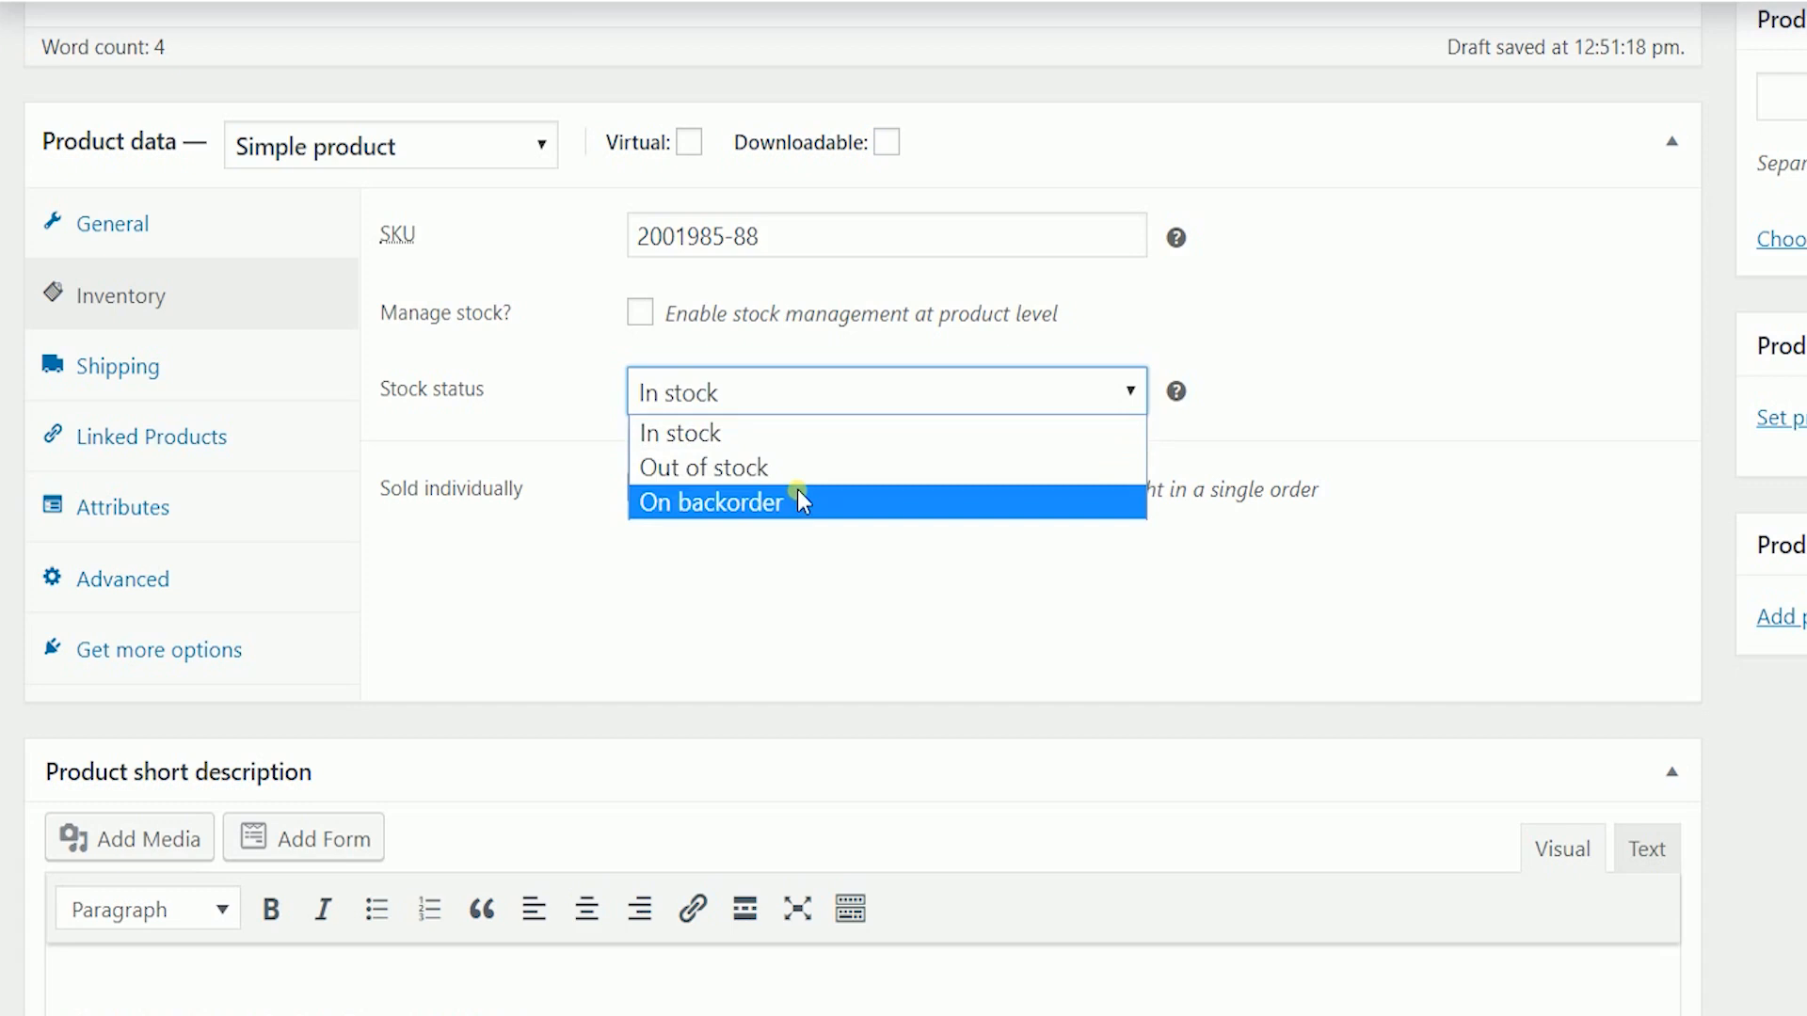
pyautogui.click(829, 413)
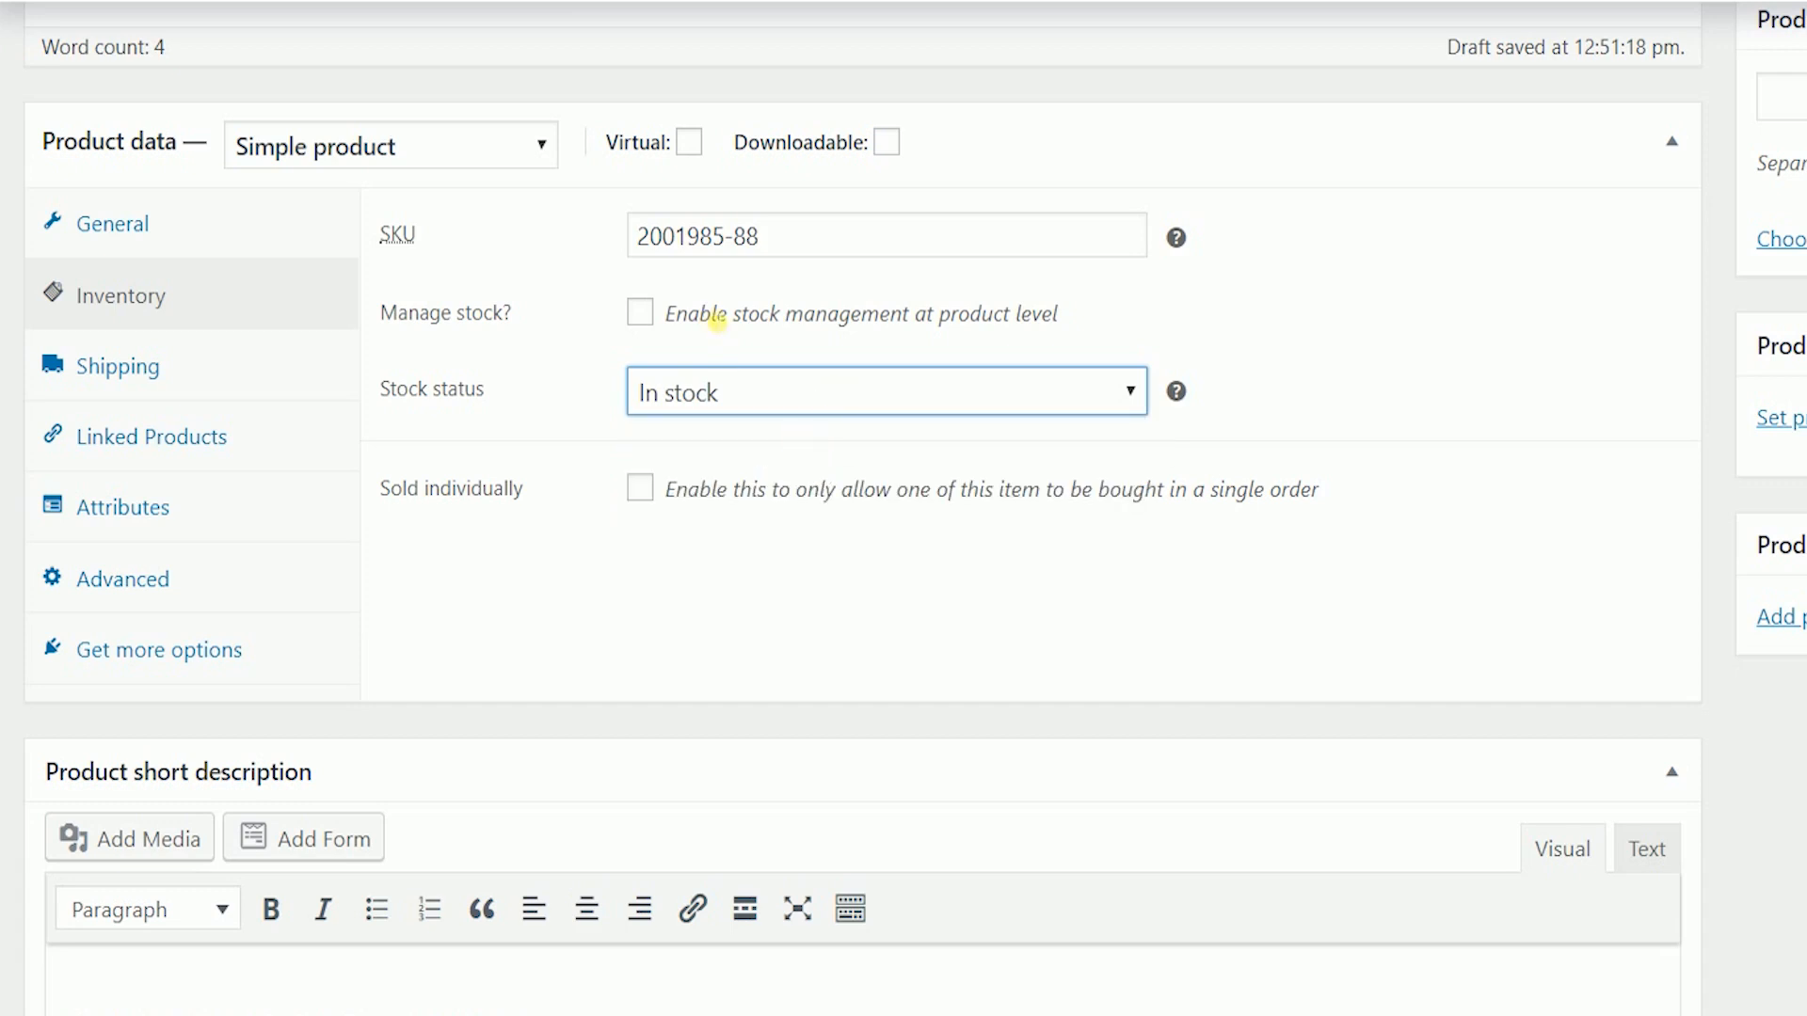
# - Enable stock management with quantity 50, no back-orders, and low-stock threshold 5
pyautogui.click(641, 314)
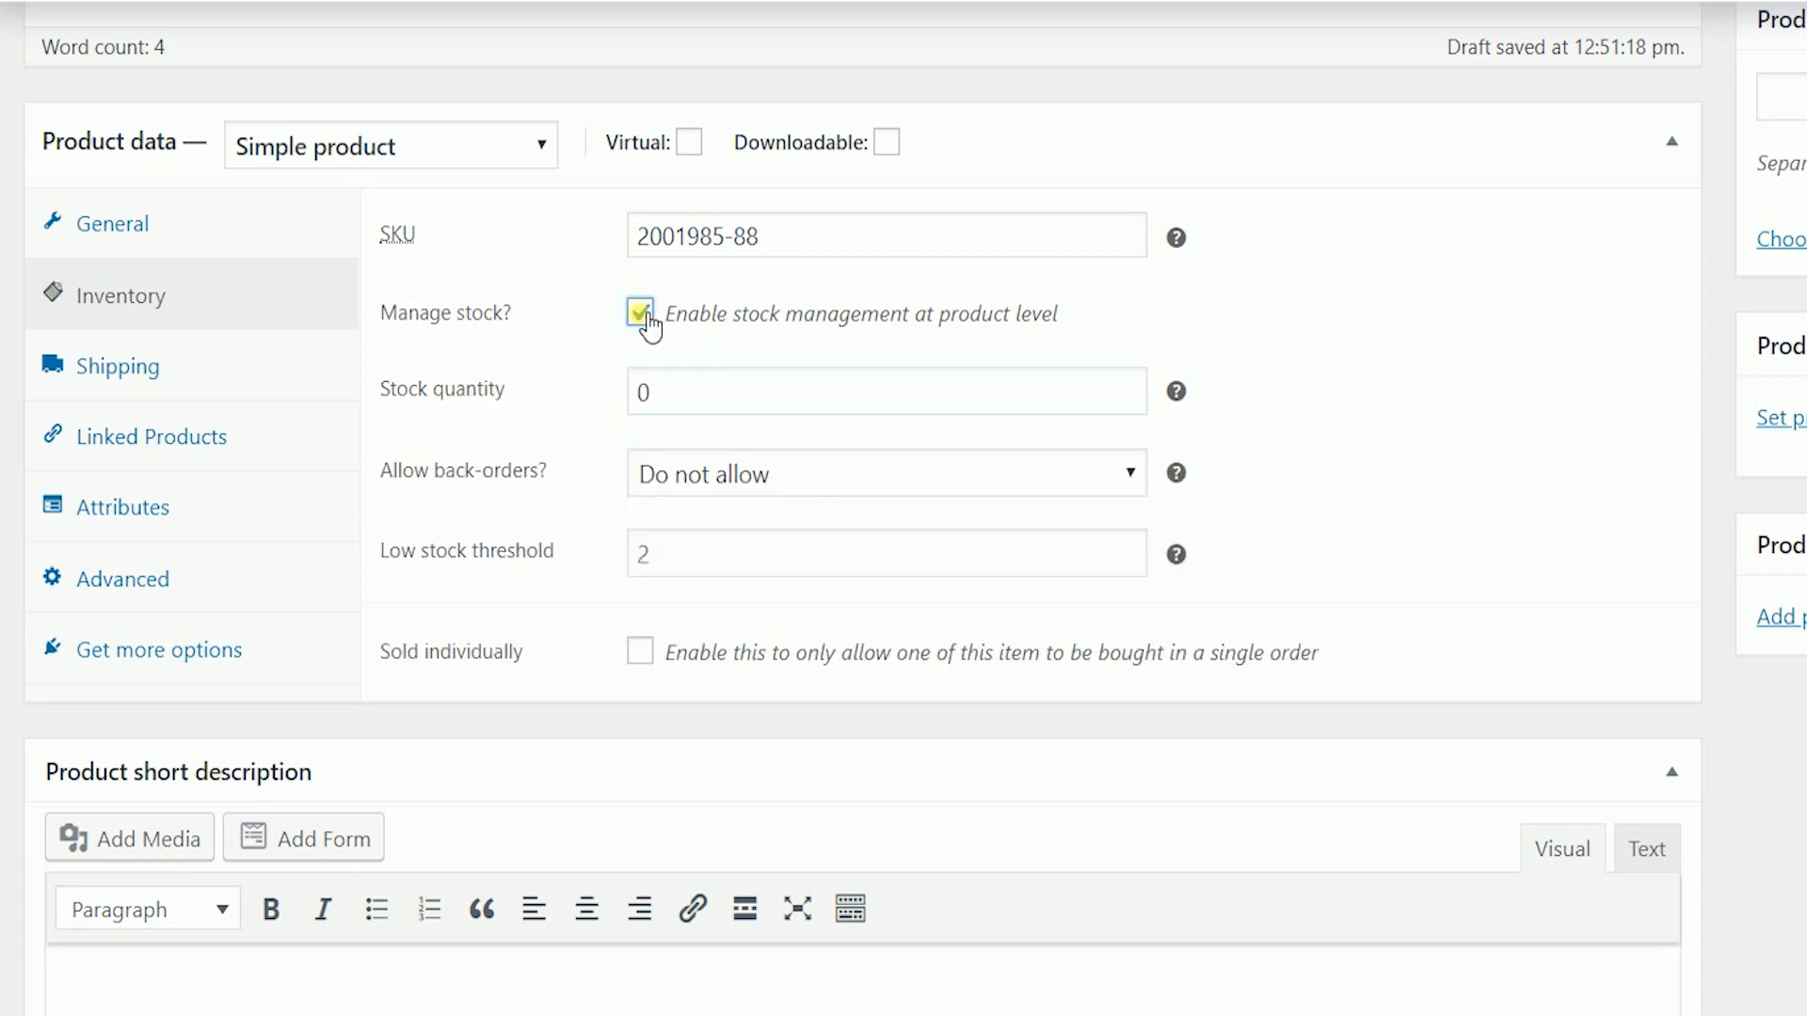
pyautogui.doubleClick(956, 387)
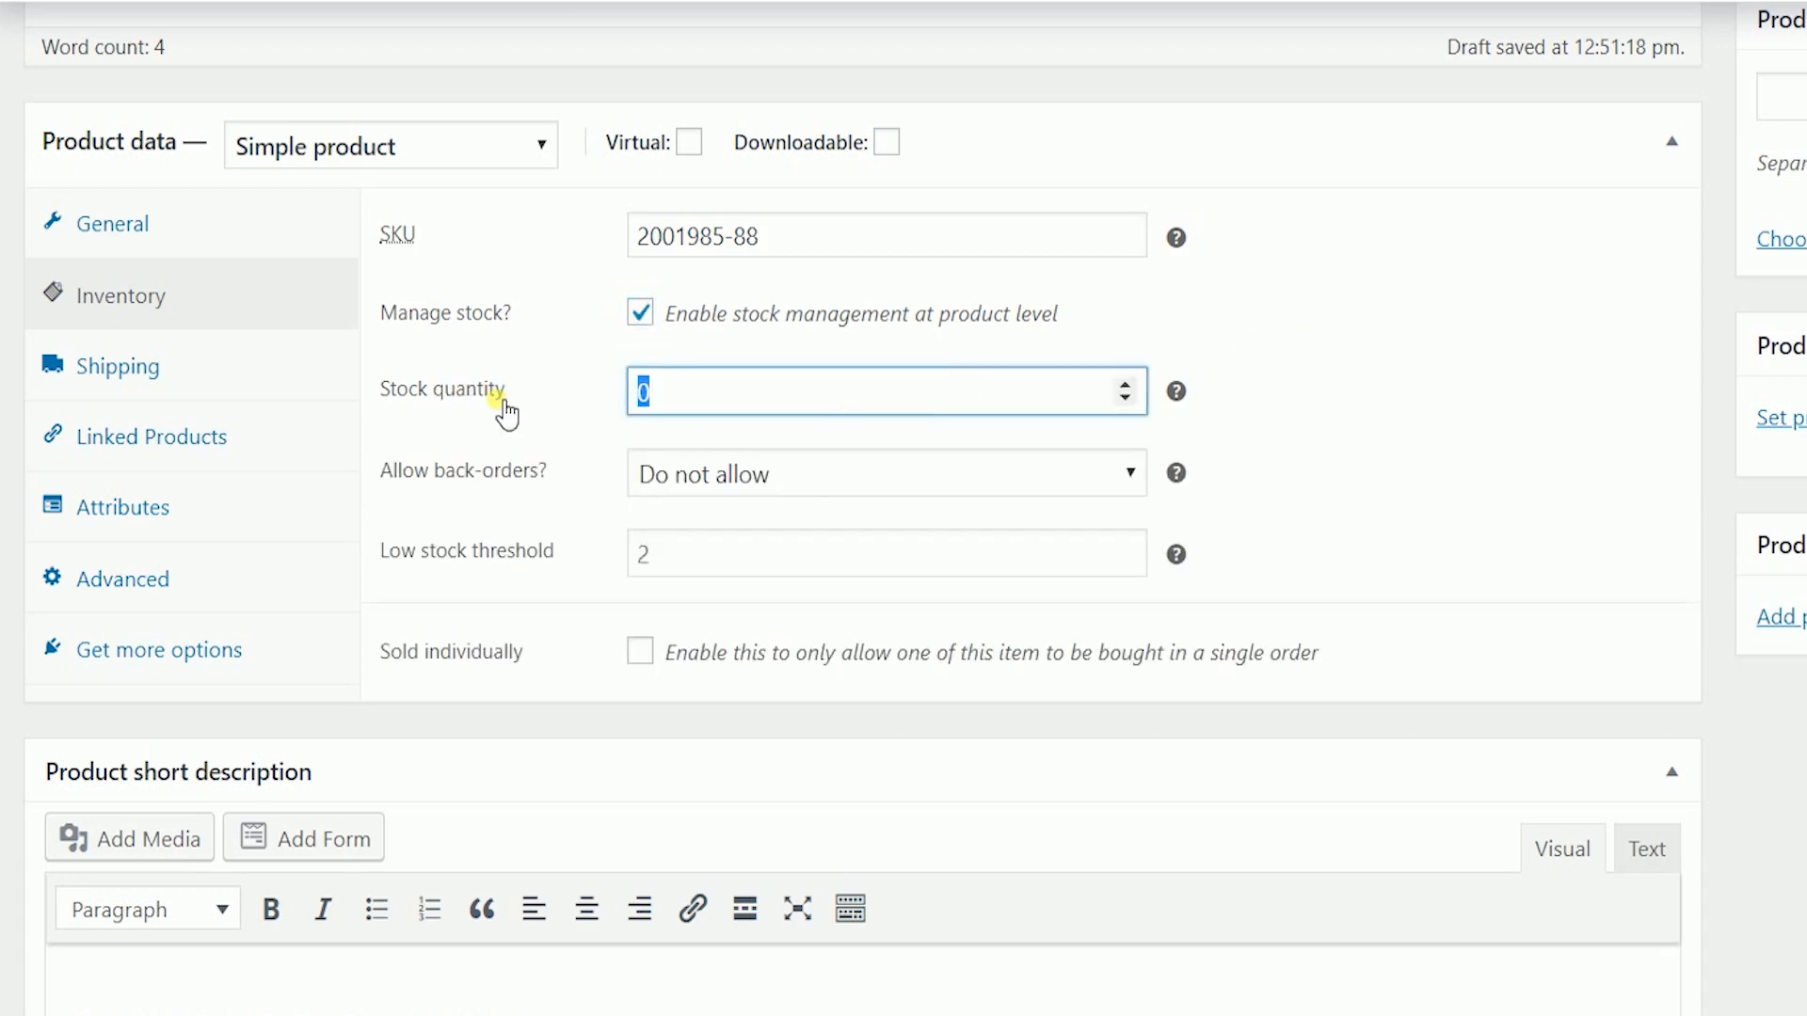
pyautogui.write('50')
pyautogui.click(1430, 421)
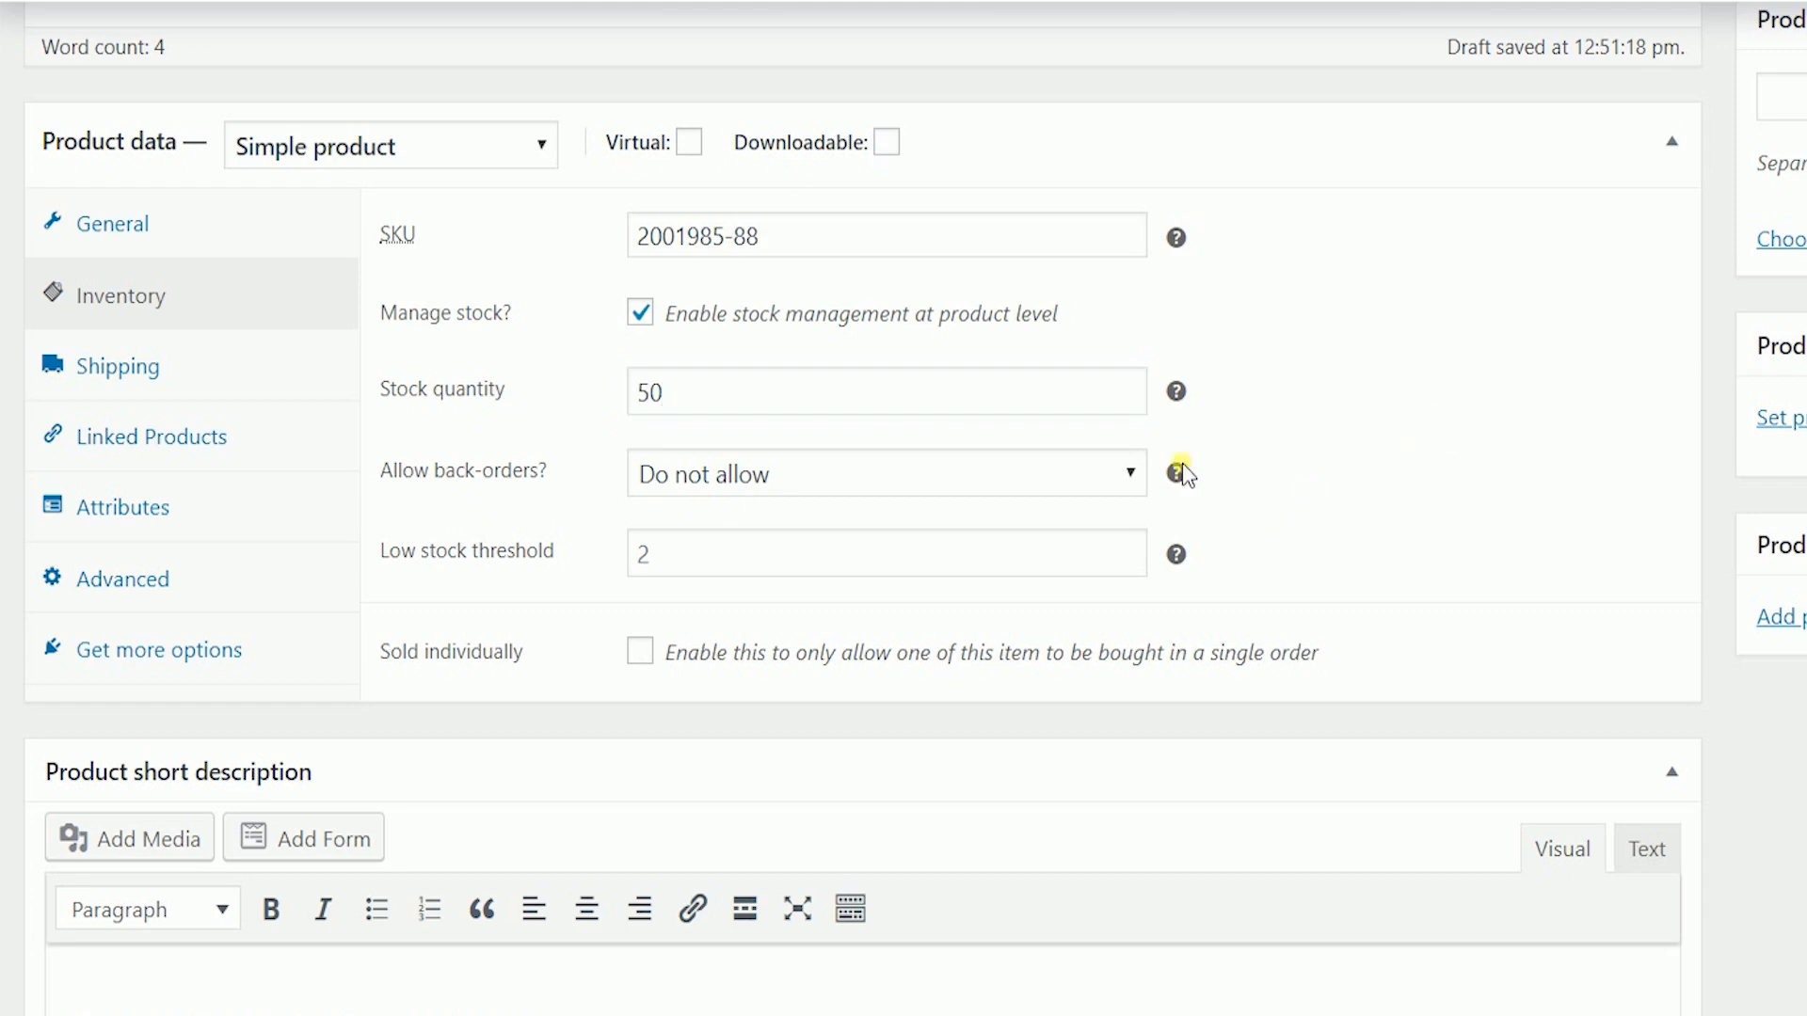
pyautogui.click(1098, 470)
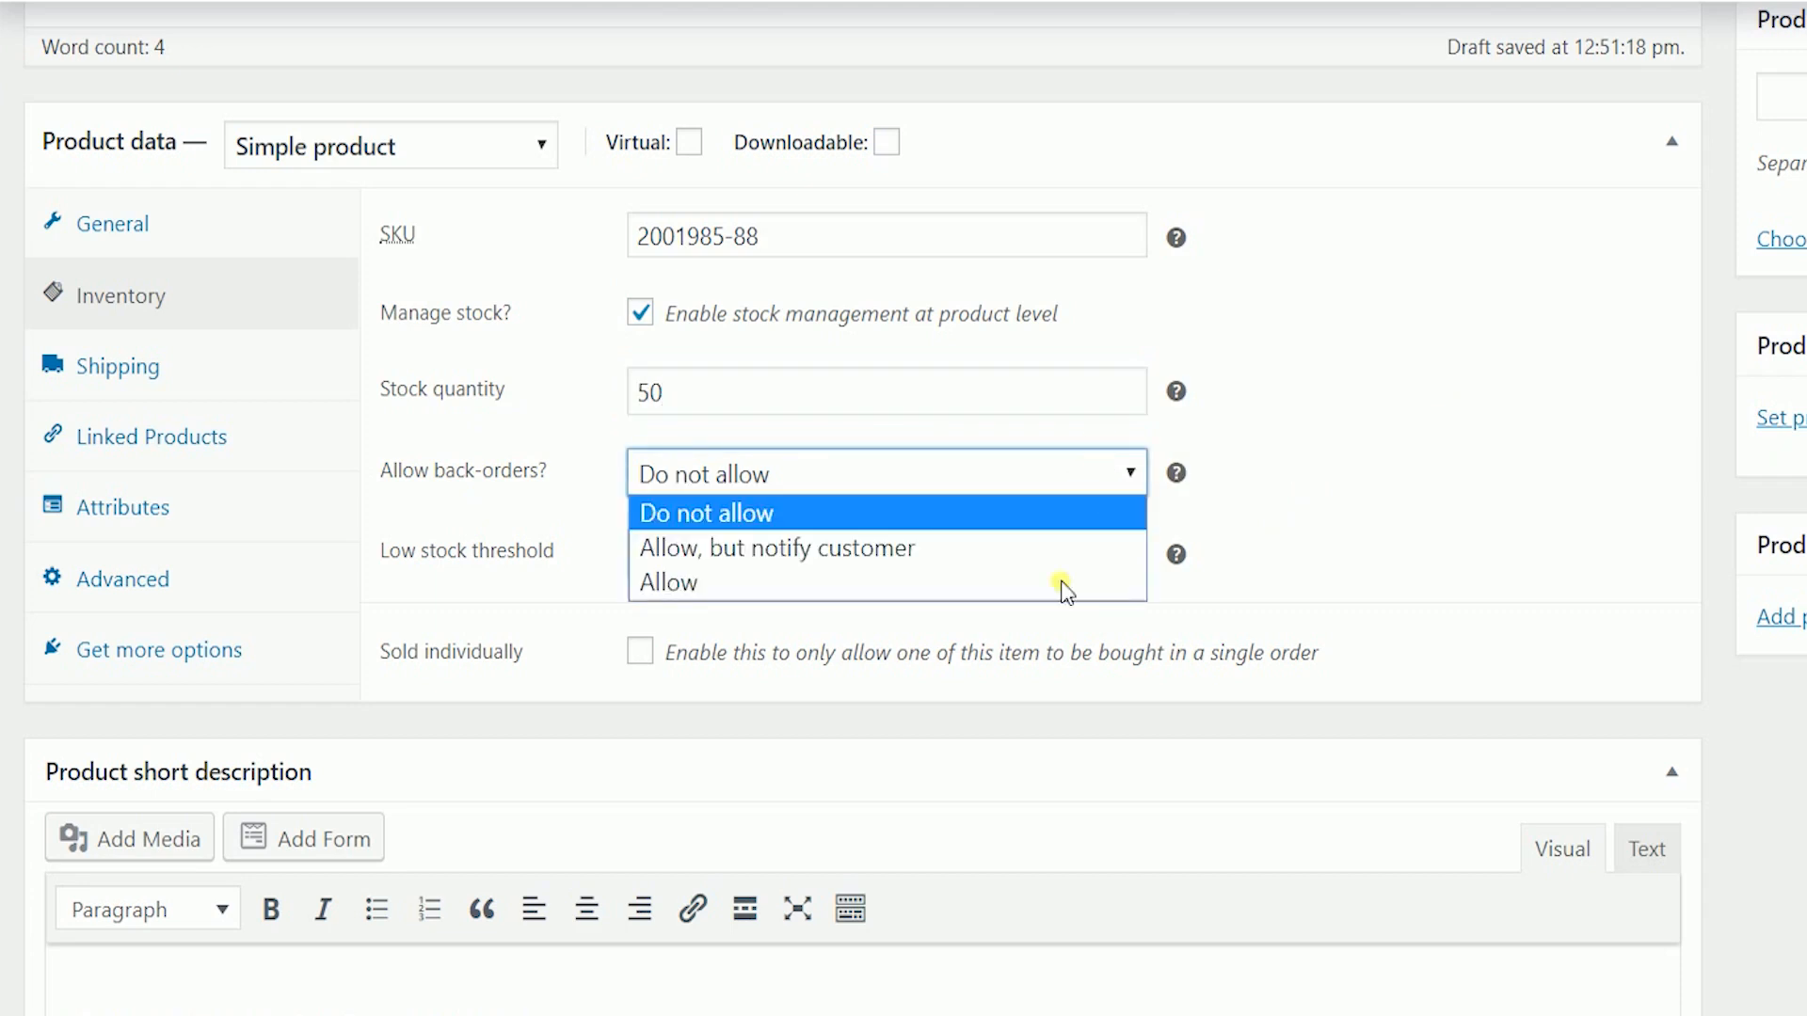
pyautogui.click(1083, 476)
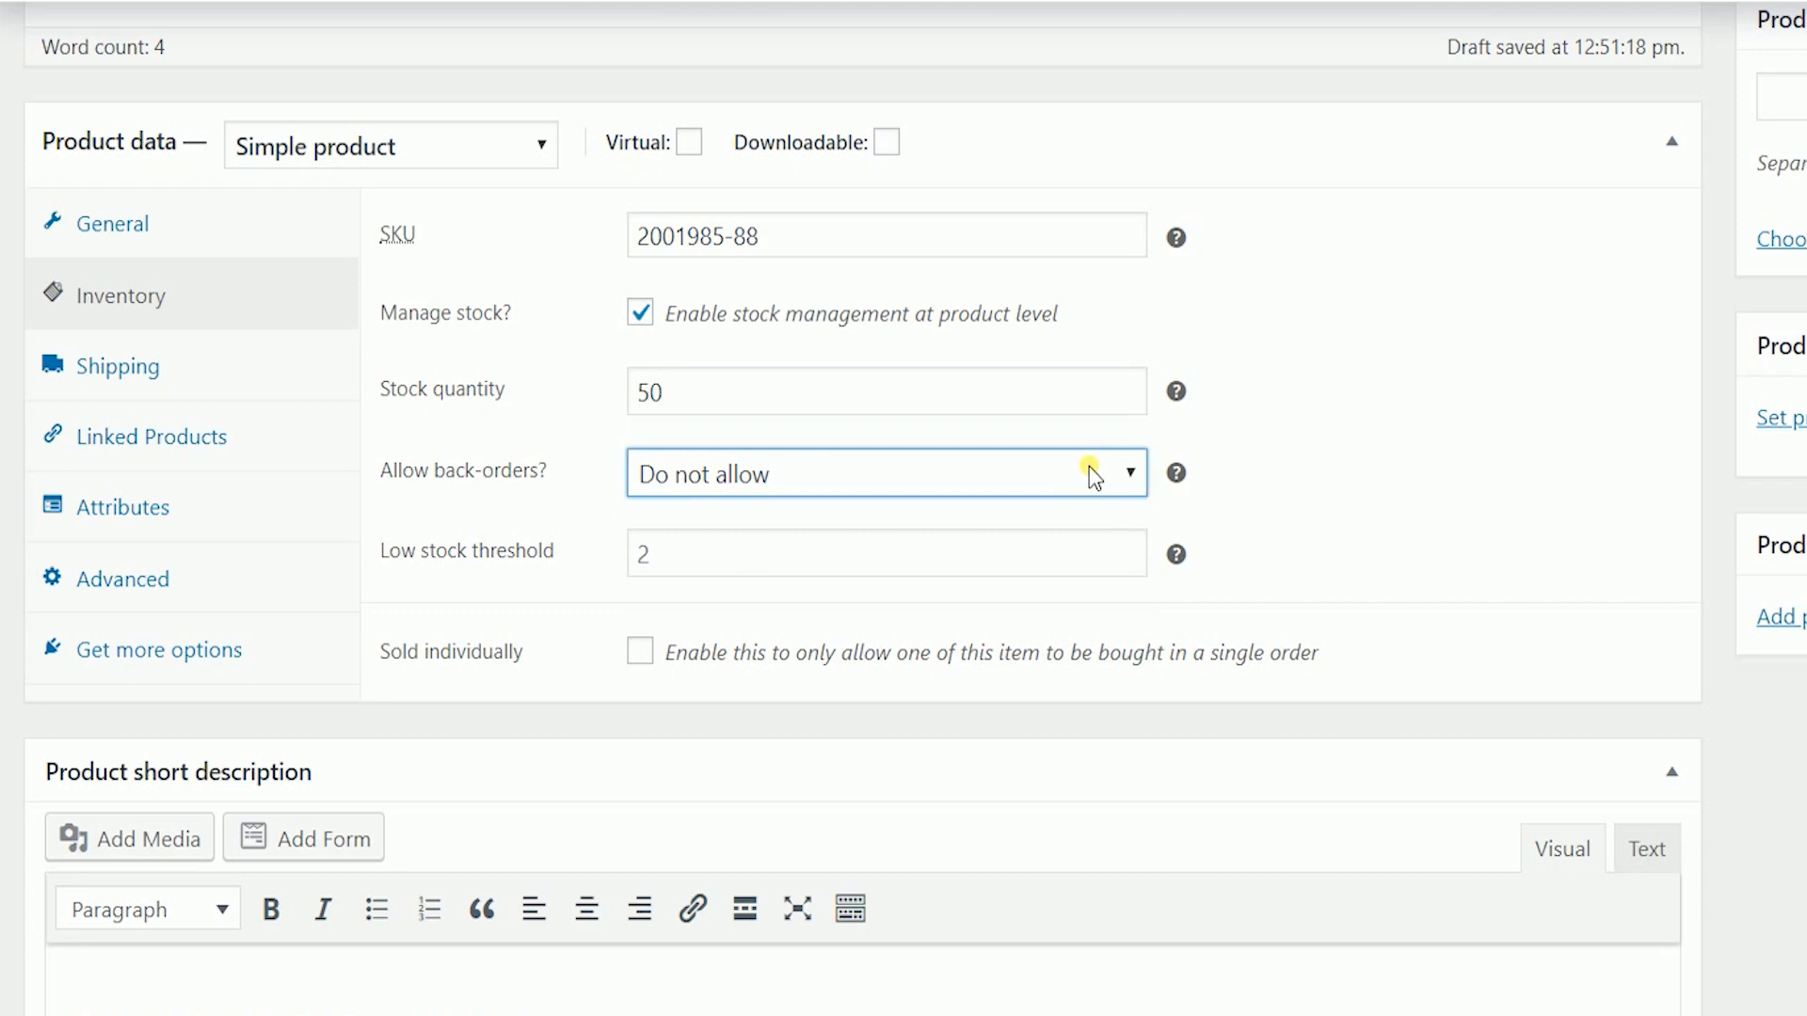
pyautogui.press('Tab')
pyautogui.write('5')
pyautogui.press('Tab')
pyautogui.click(211, 362)
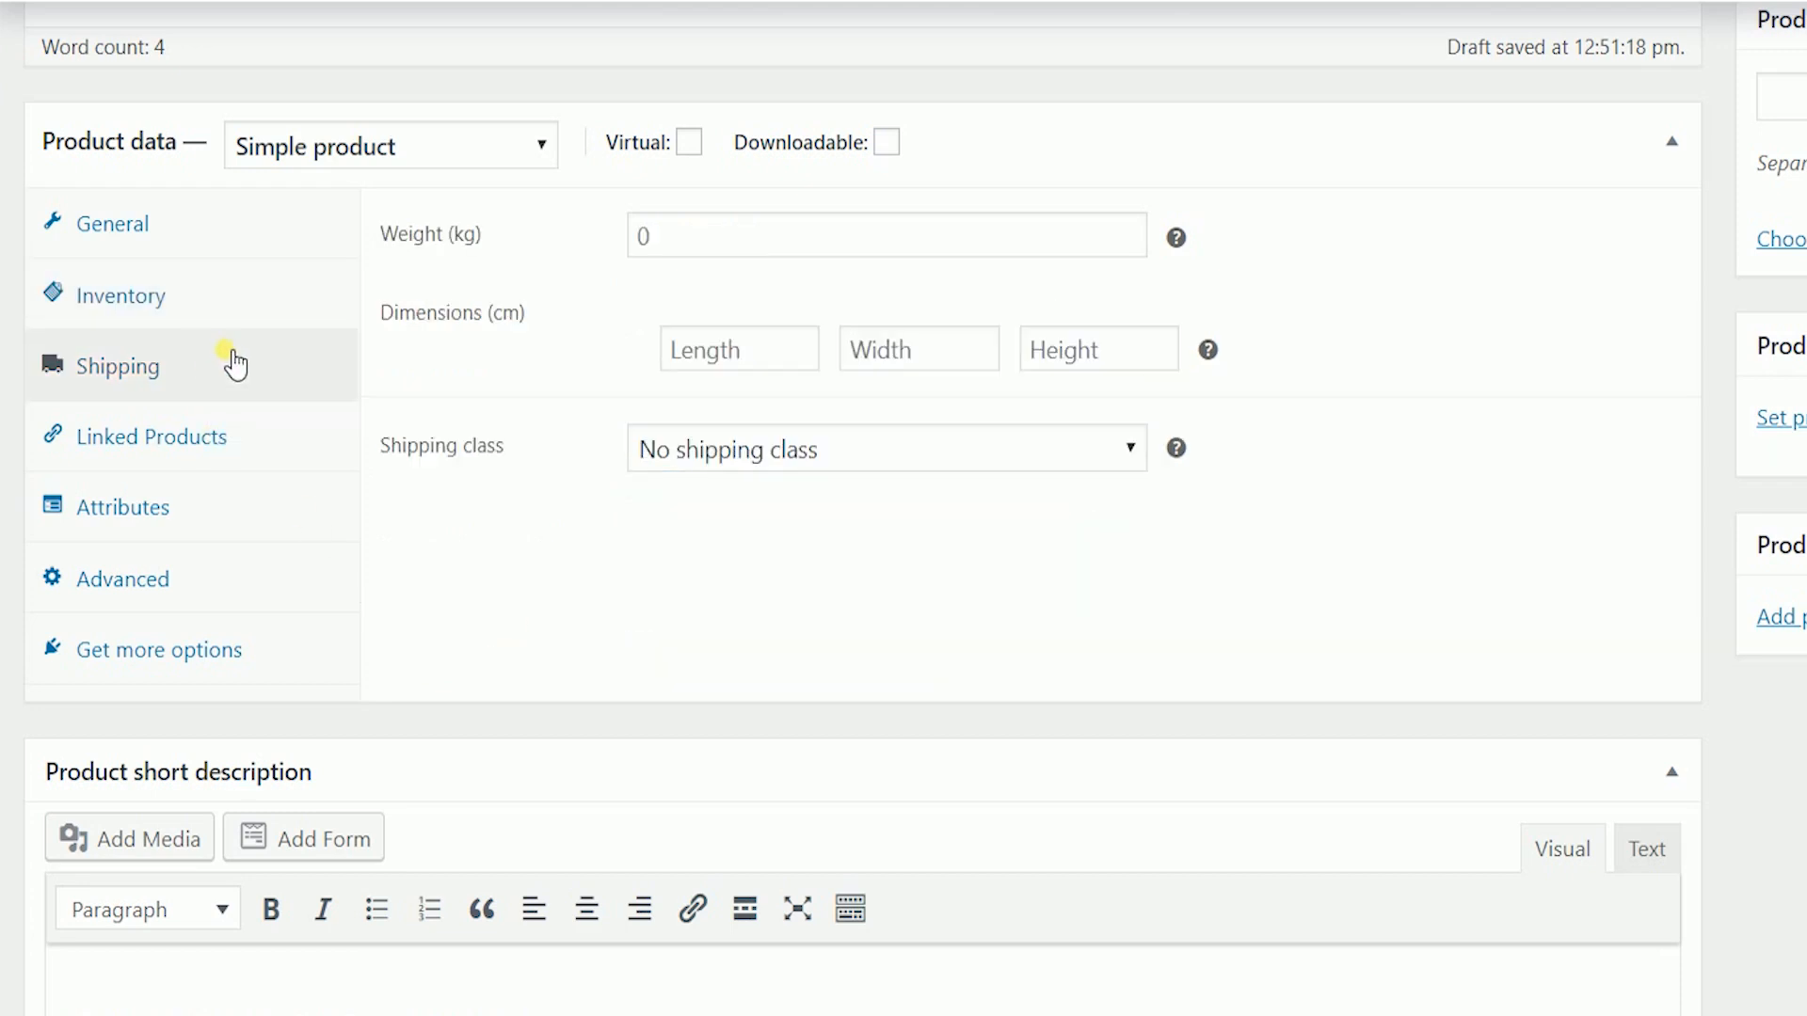
# - Fill in shipping weight .1 kg and dimensions 12 × 12 × 12 cm, then view Linked Products
pyautogui.click(847, 255)
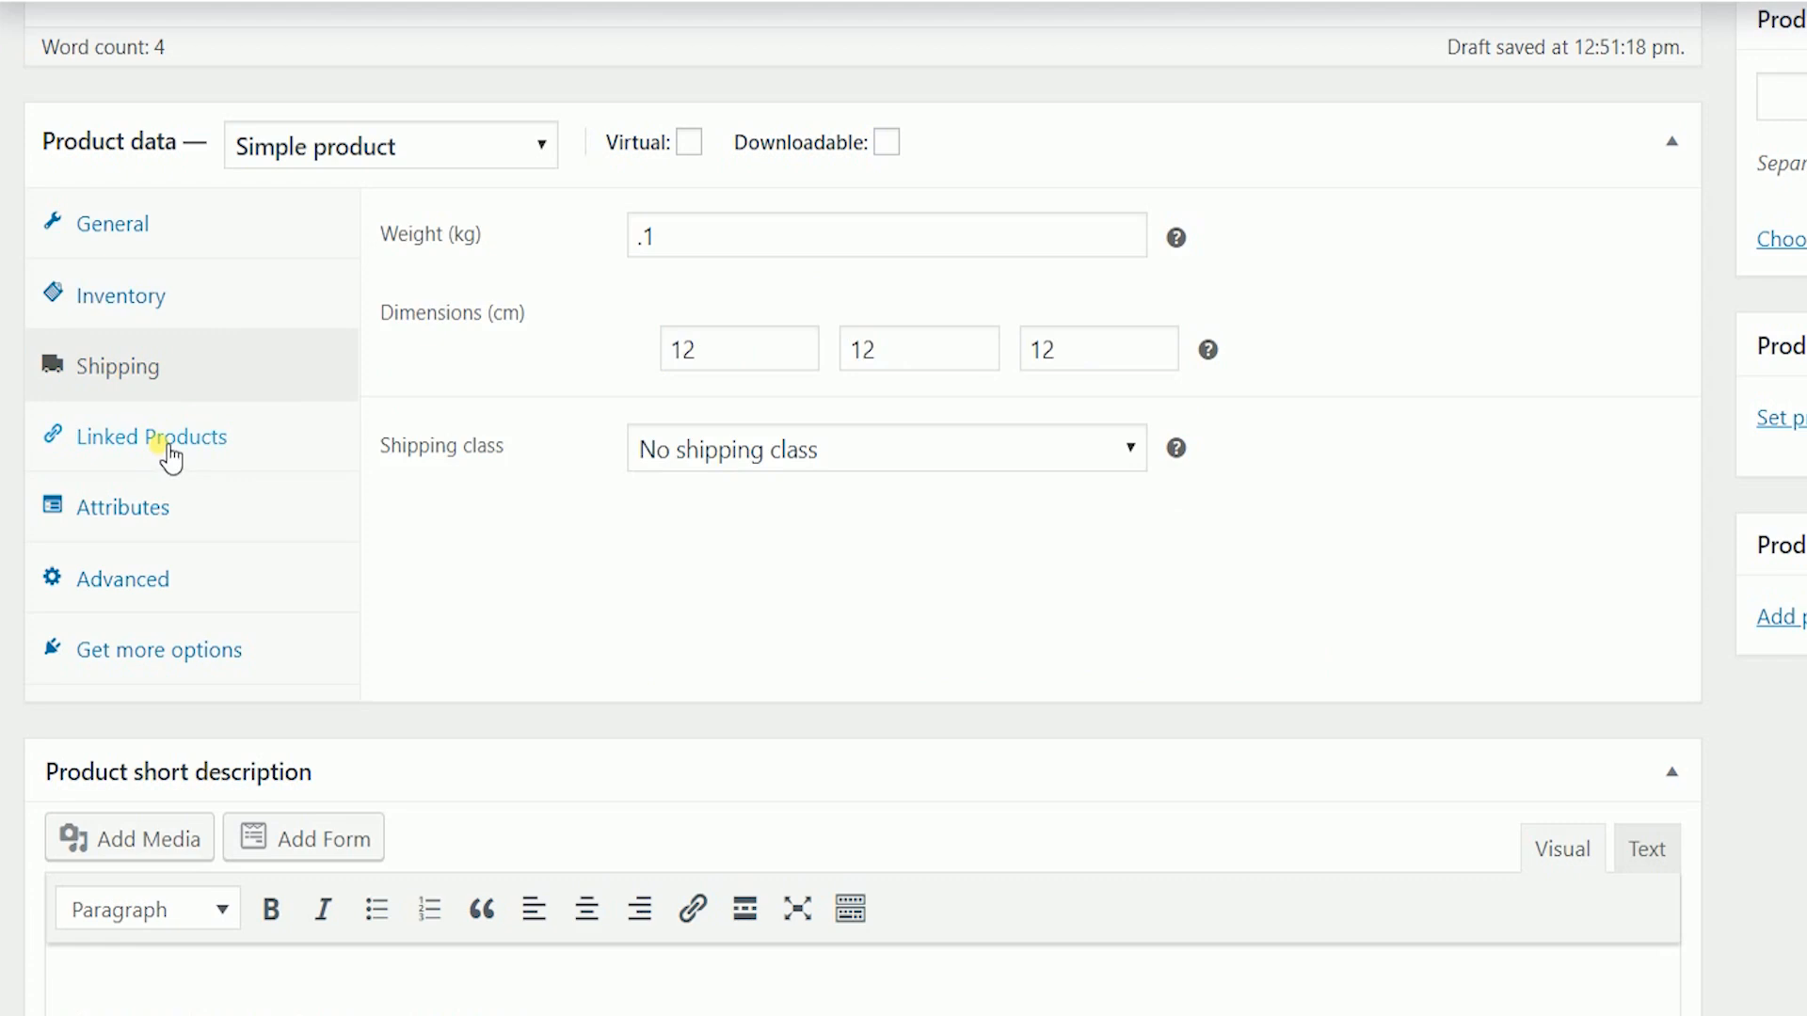
pyautogui.click(170, 458)
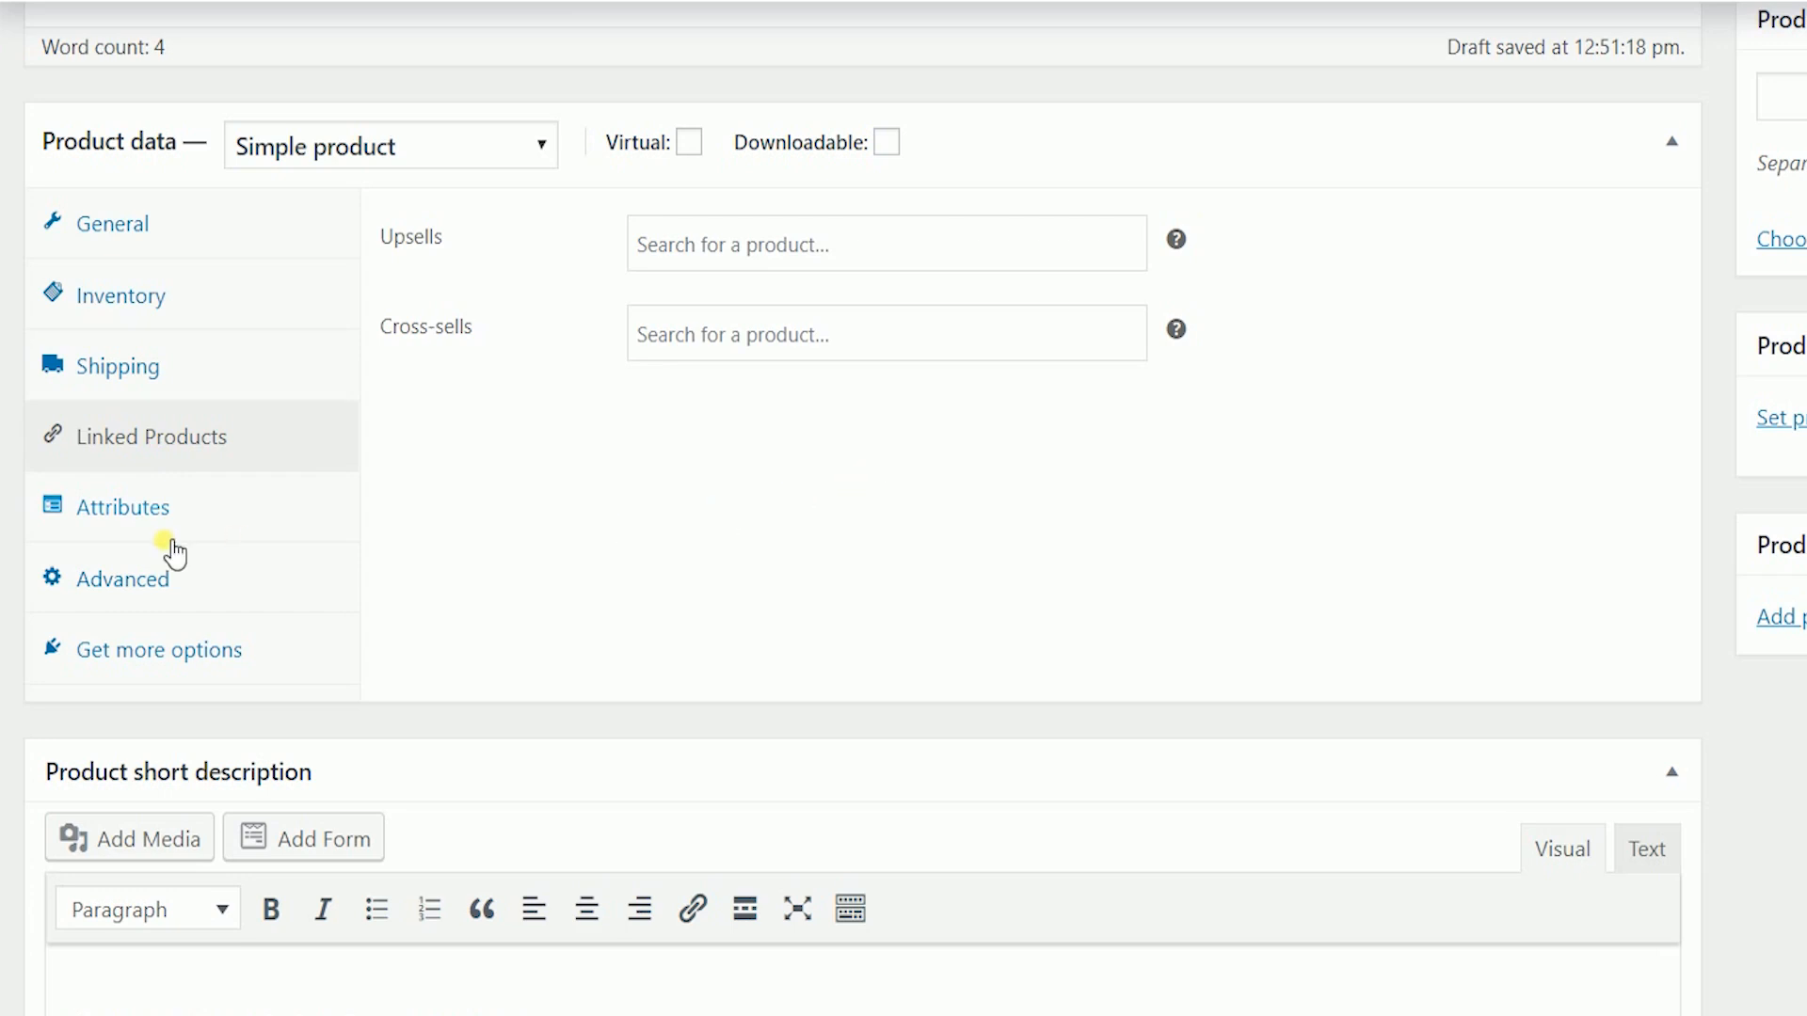
# - Add and save attribute 'Heat Resistant' with value 'Heat Resistant up to 500 degrees Celcius'
pyautogui.click(157, 519)
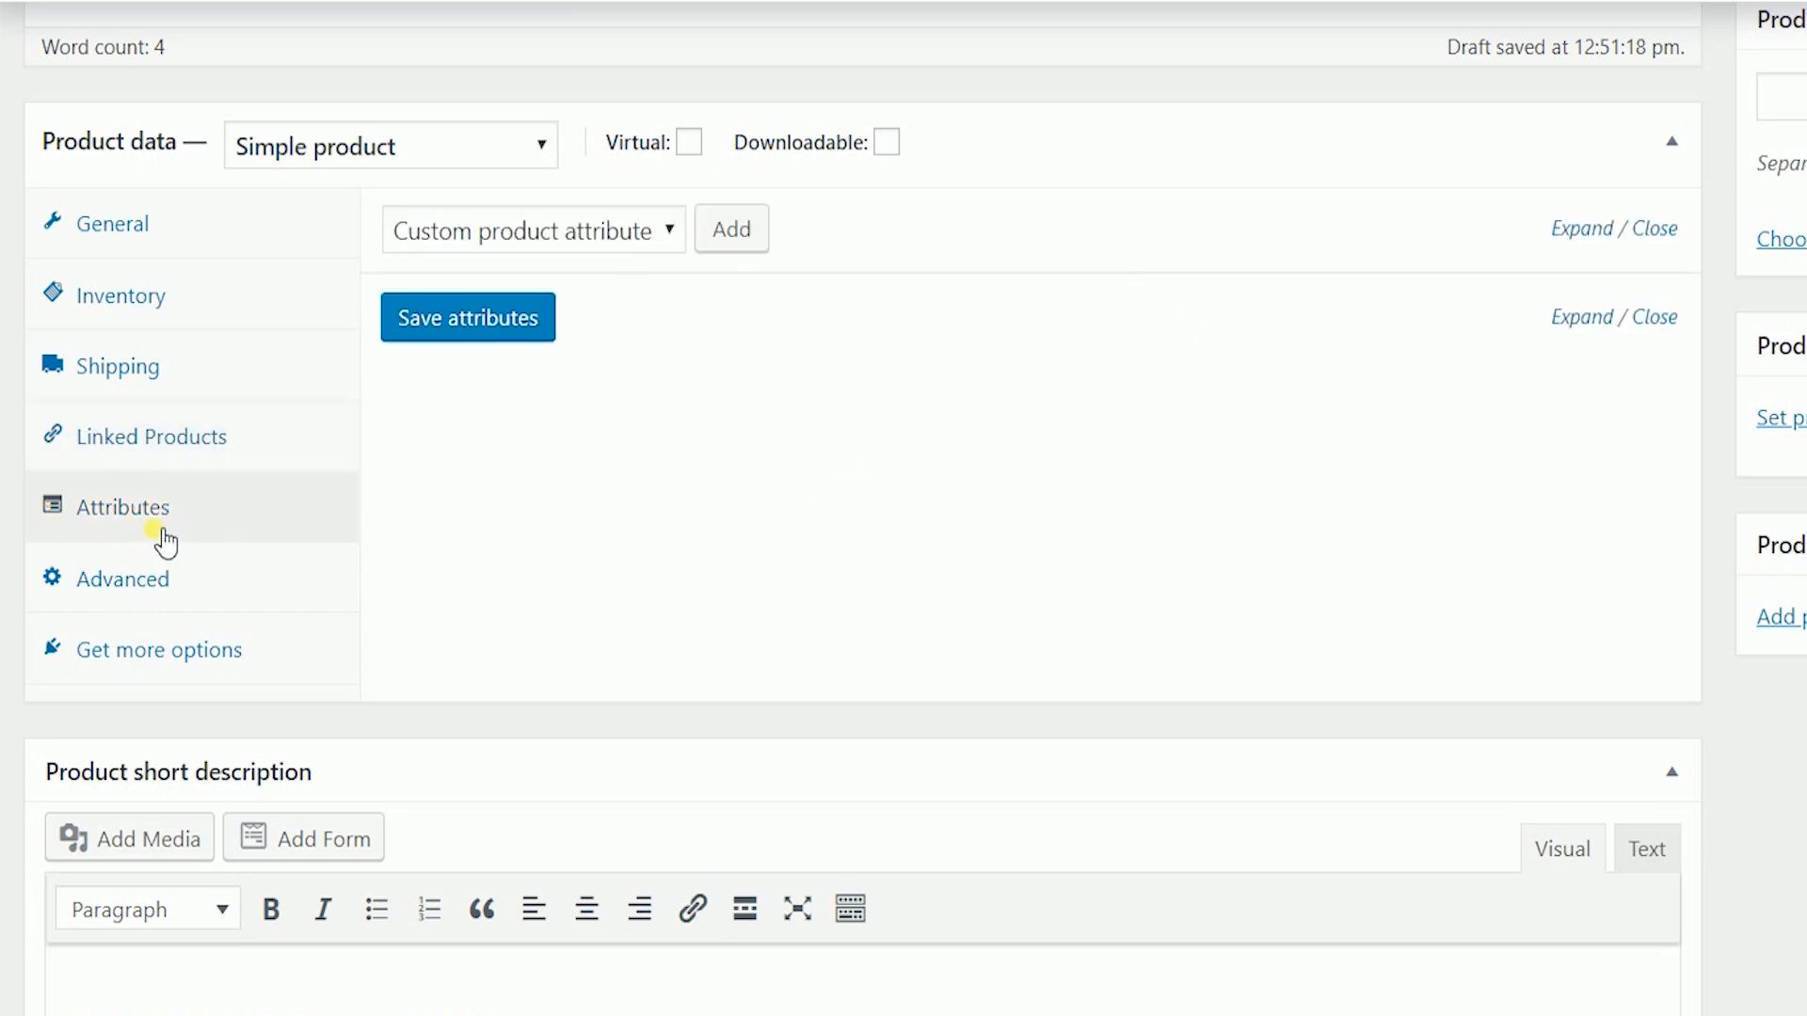
pyautogui.click(734, 237)
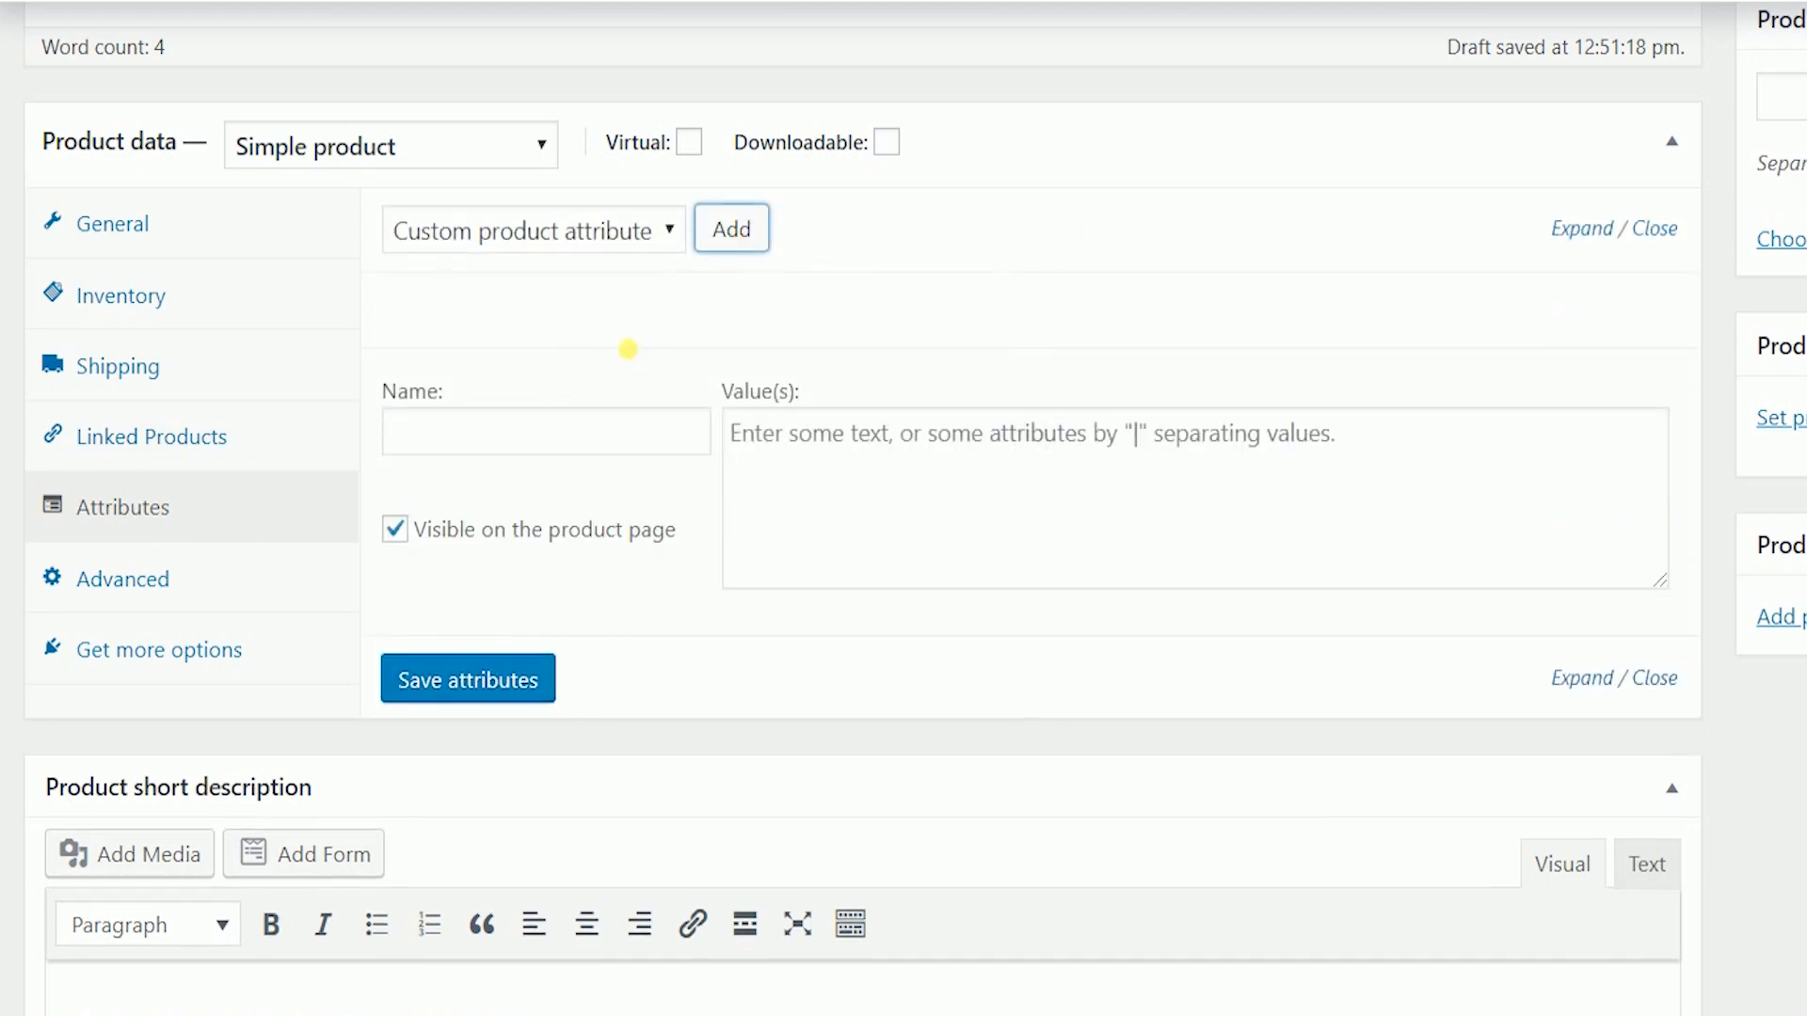
pyautogui.click(603, 448)
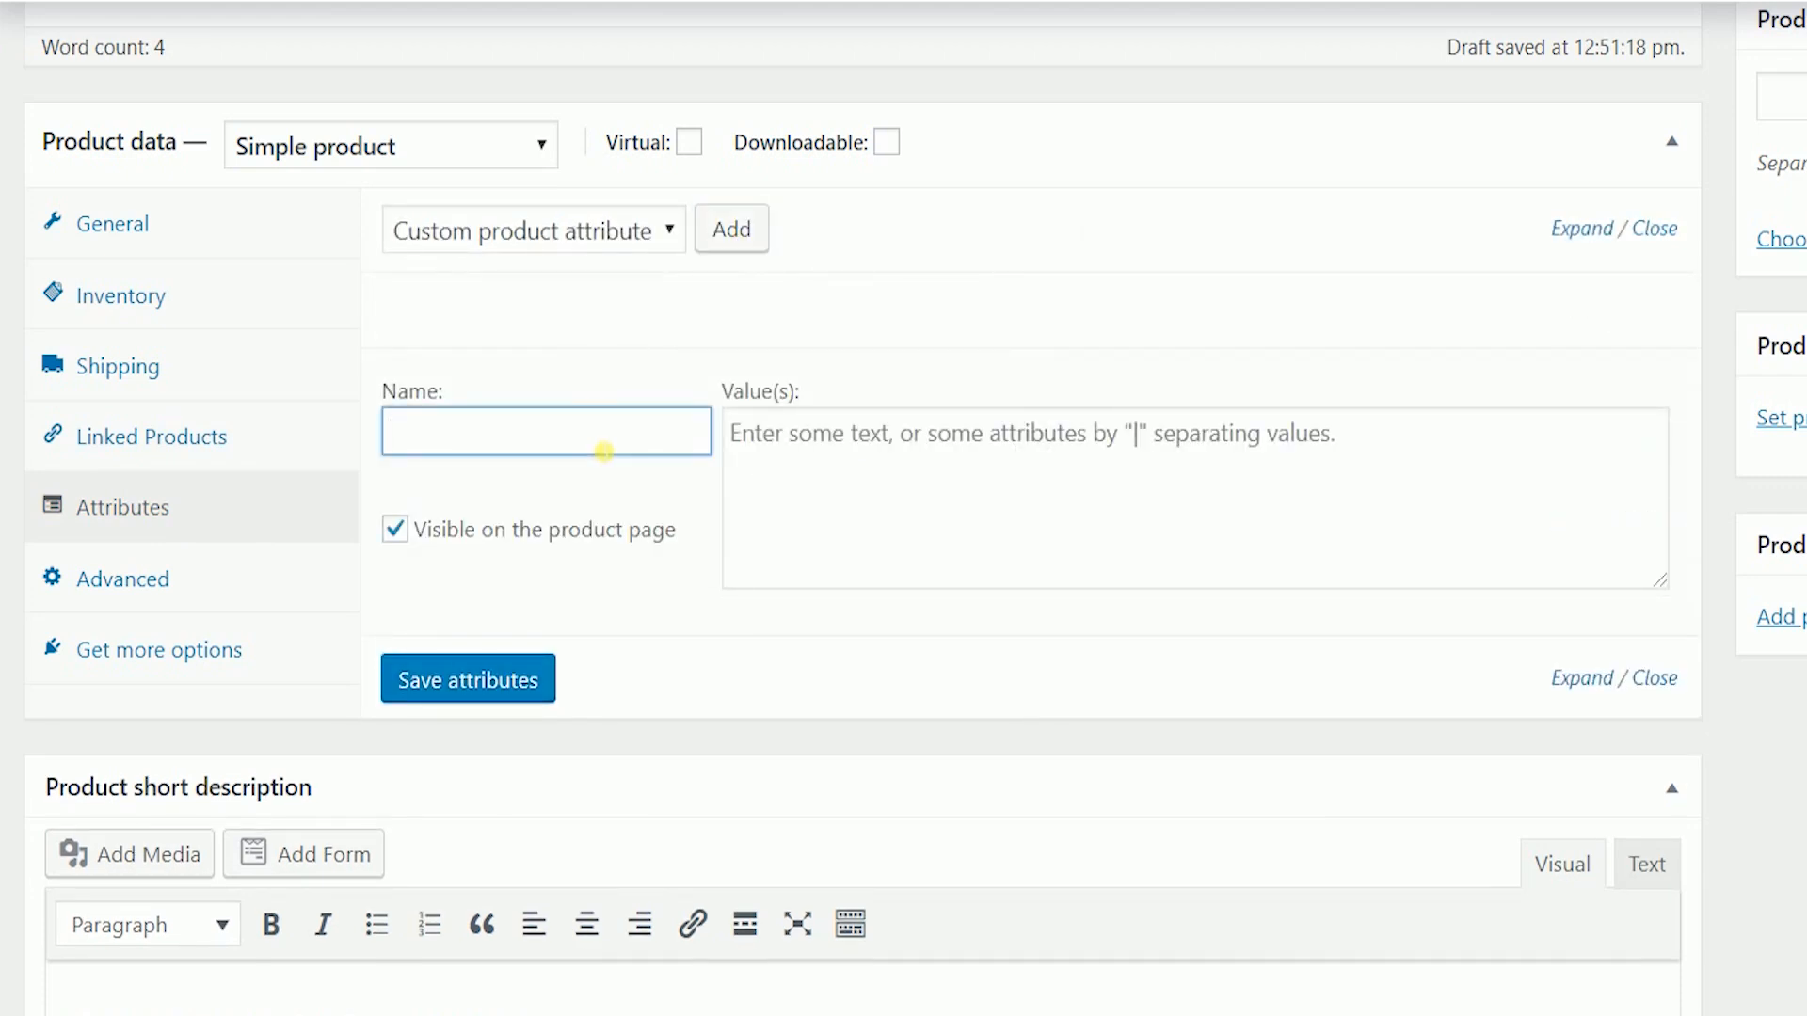
pyautogui.write('Heat Resistant')
pyautogui.press('Tab')
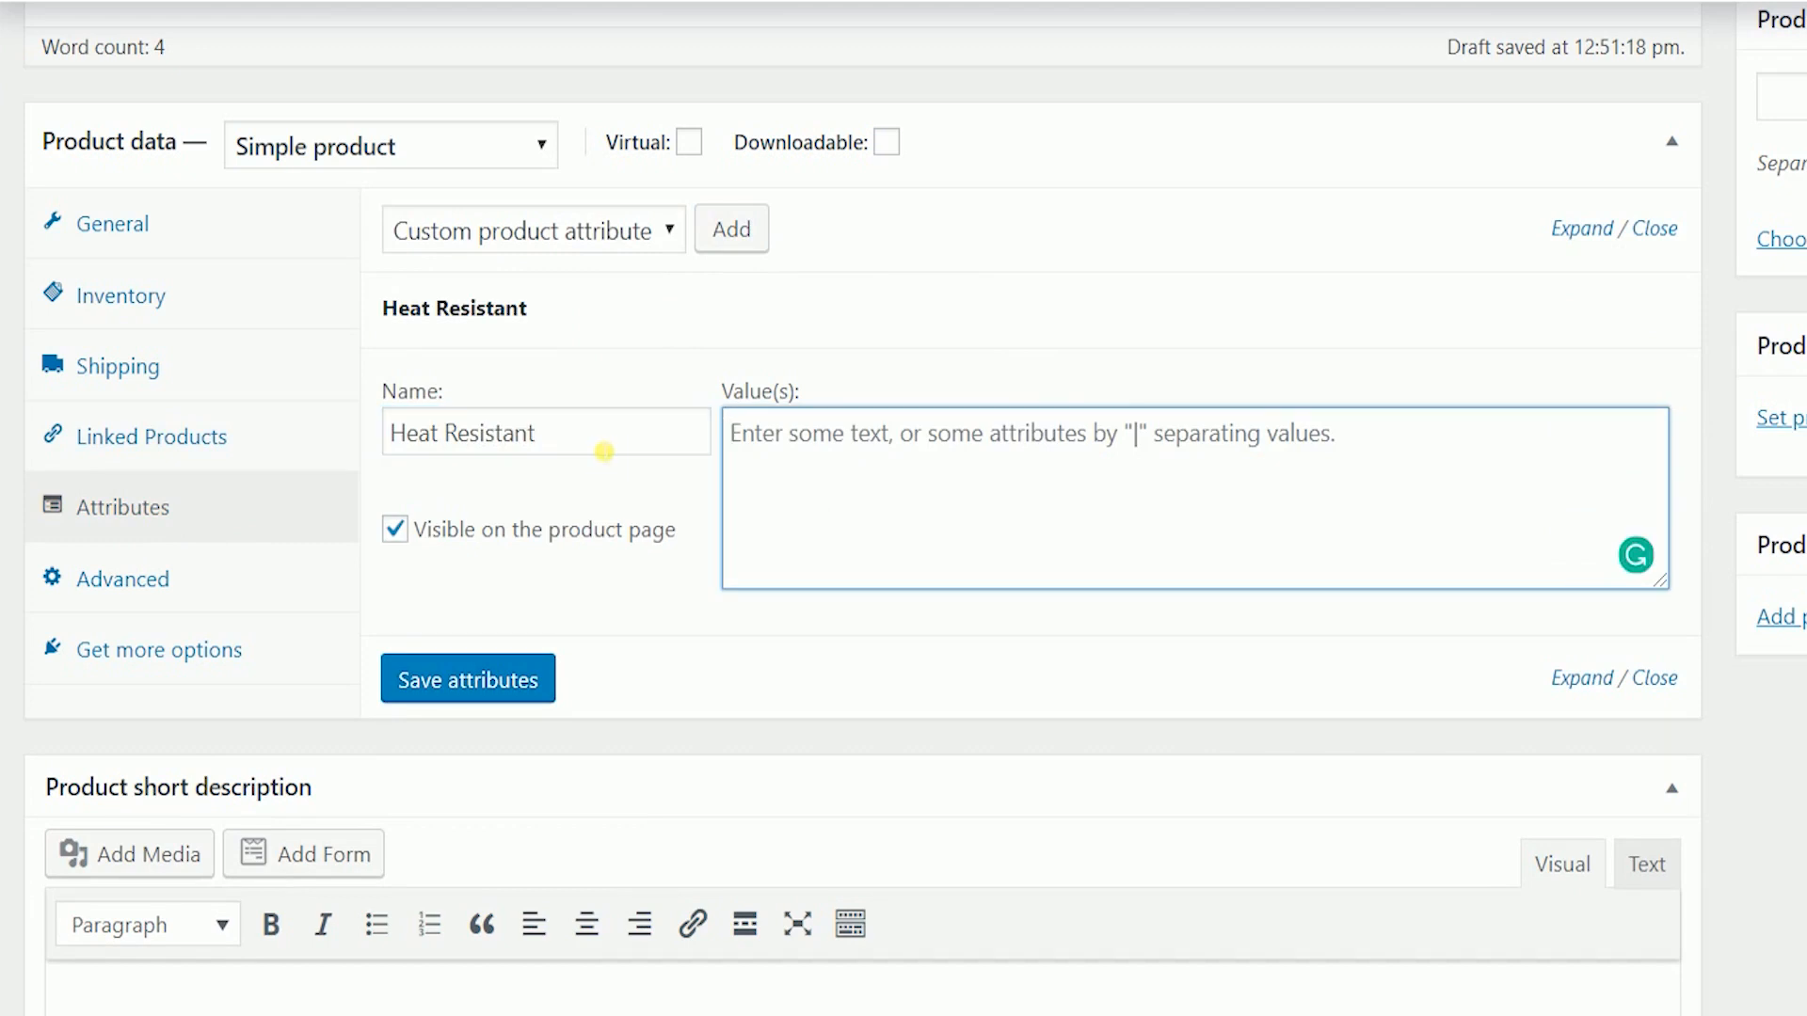
pyautogui.write('Heat Resista')
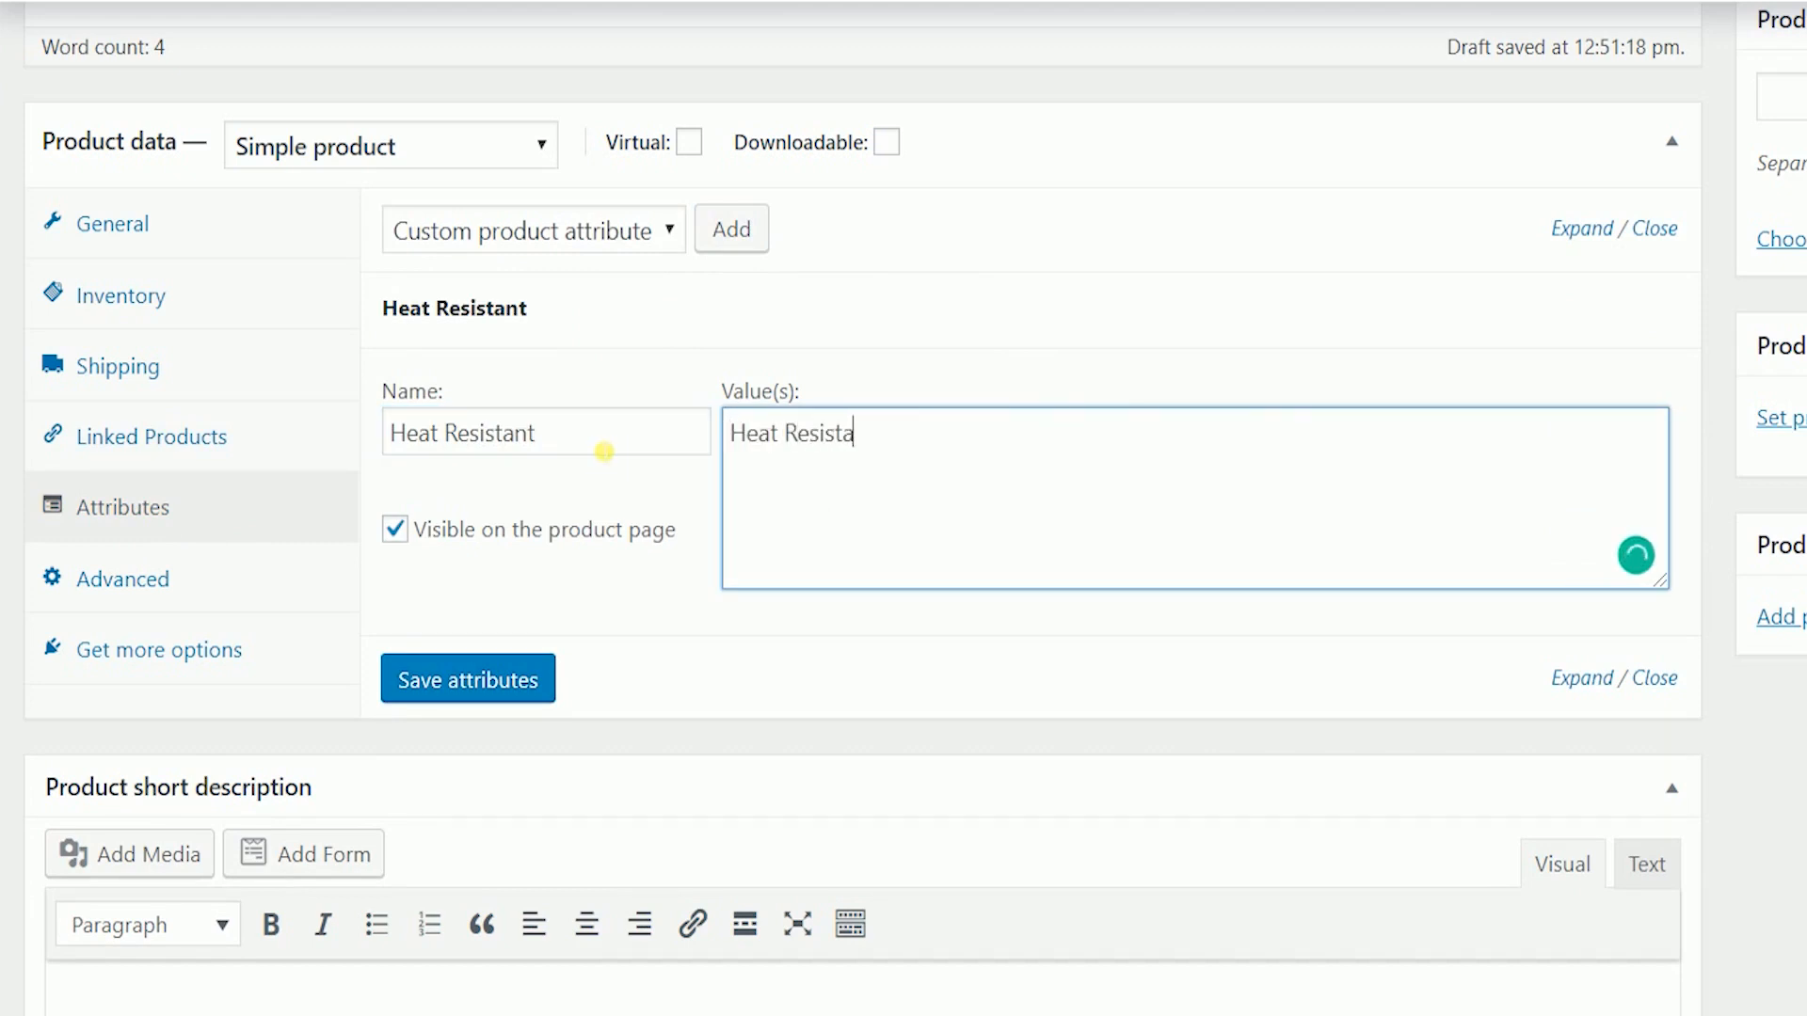
pyautogui.write('nt up to 500 degrees Celcius')
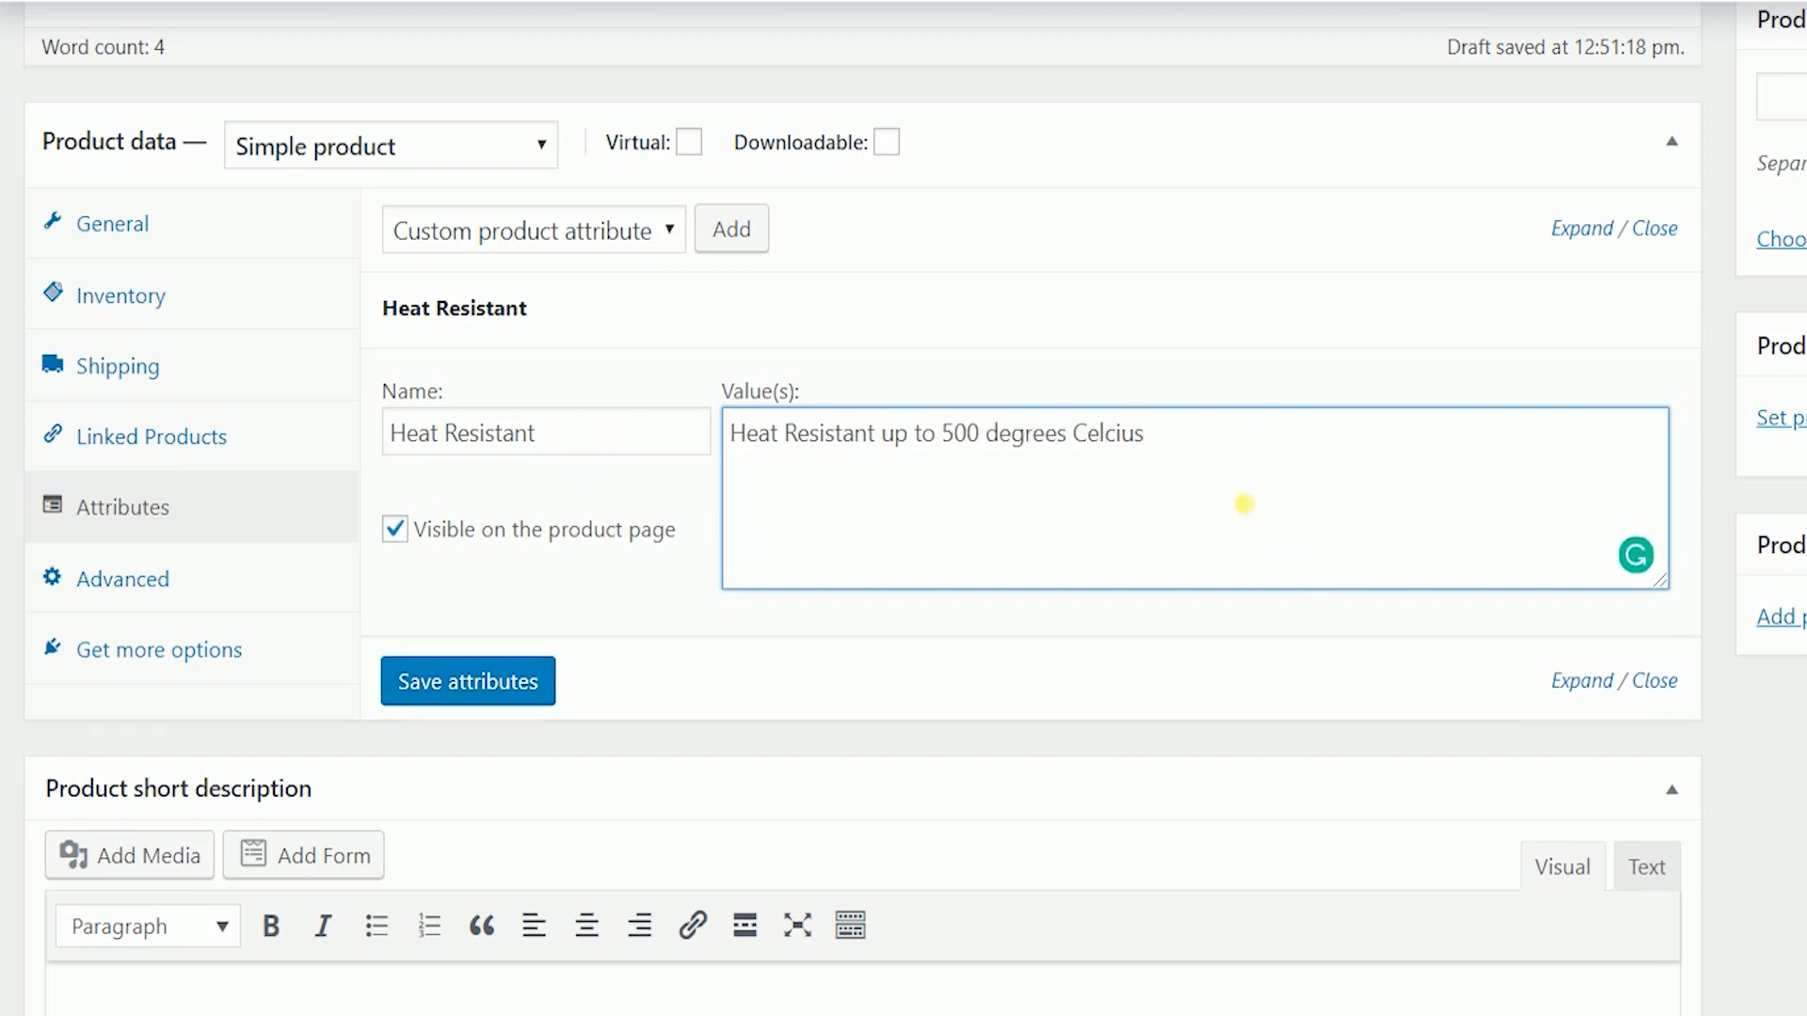
pyautogui.click(1192, 640)
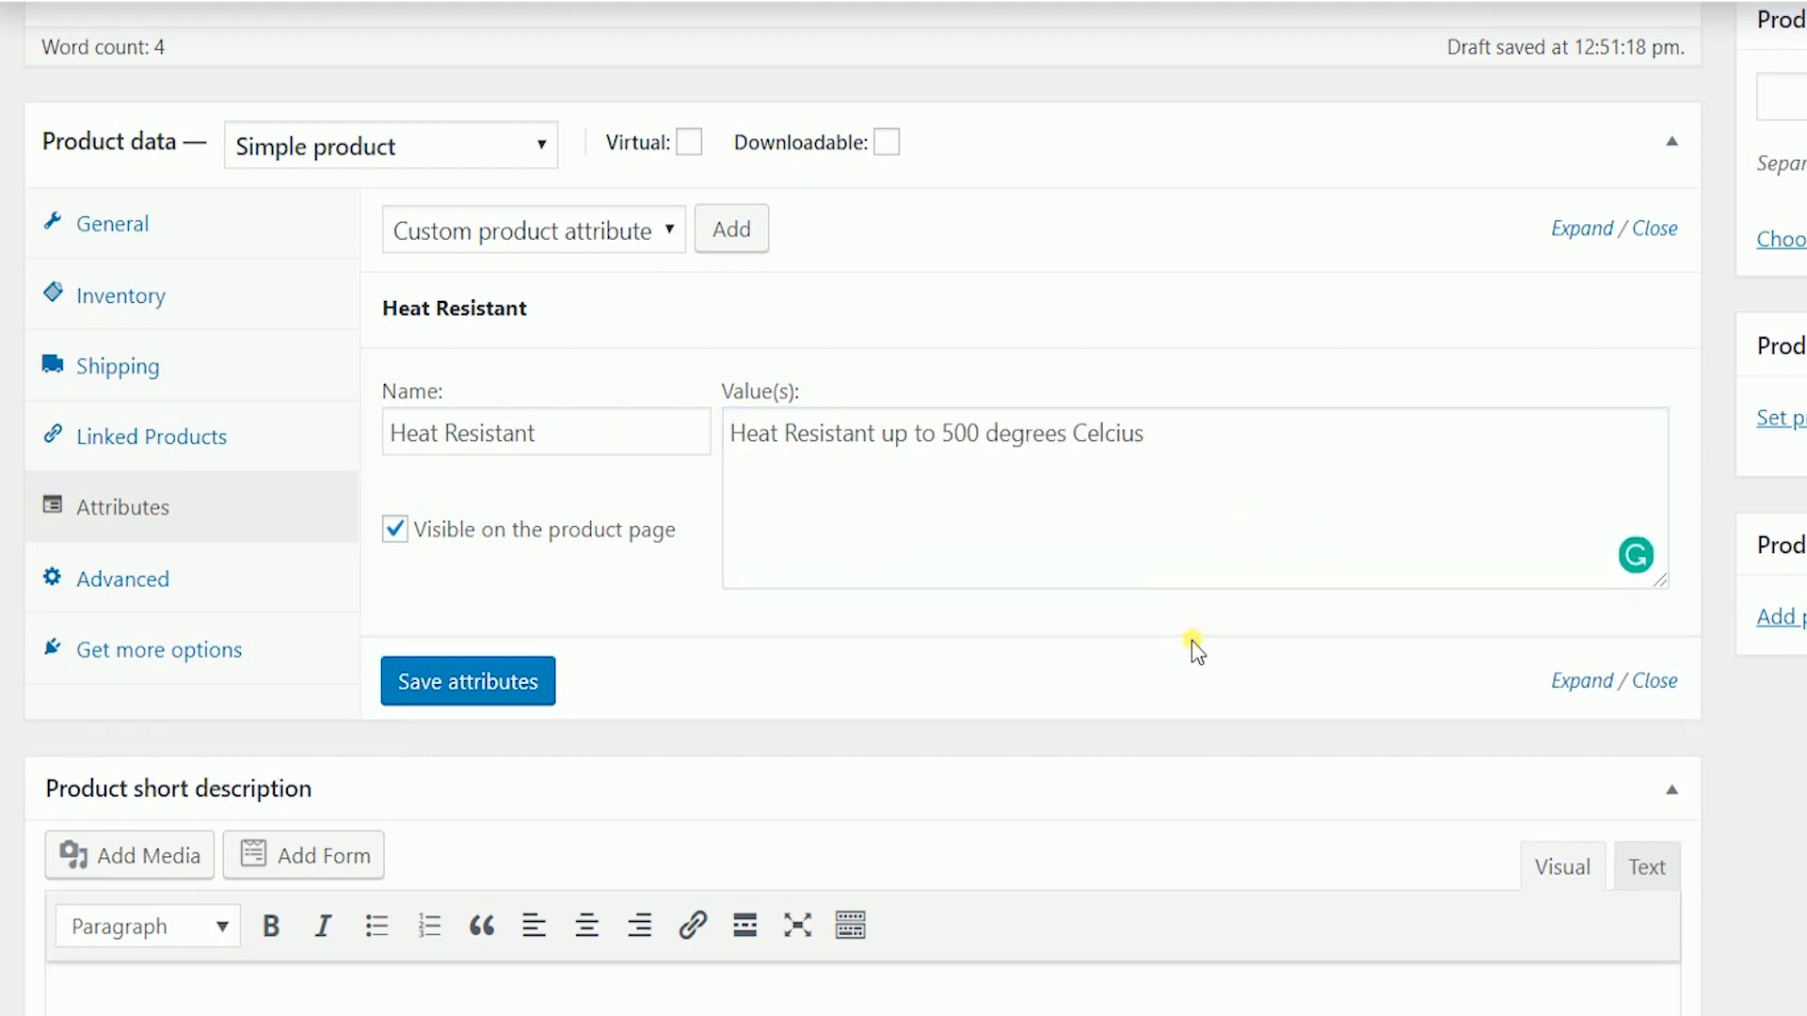
pyautogui.click(436, 684)
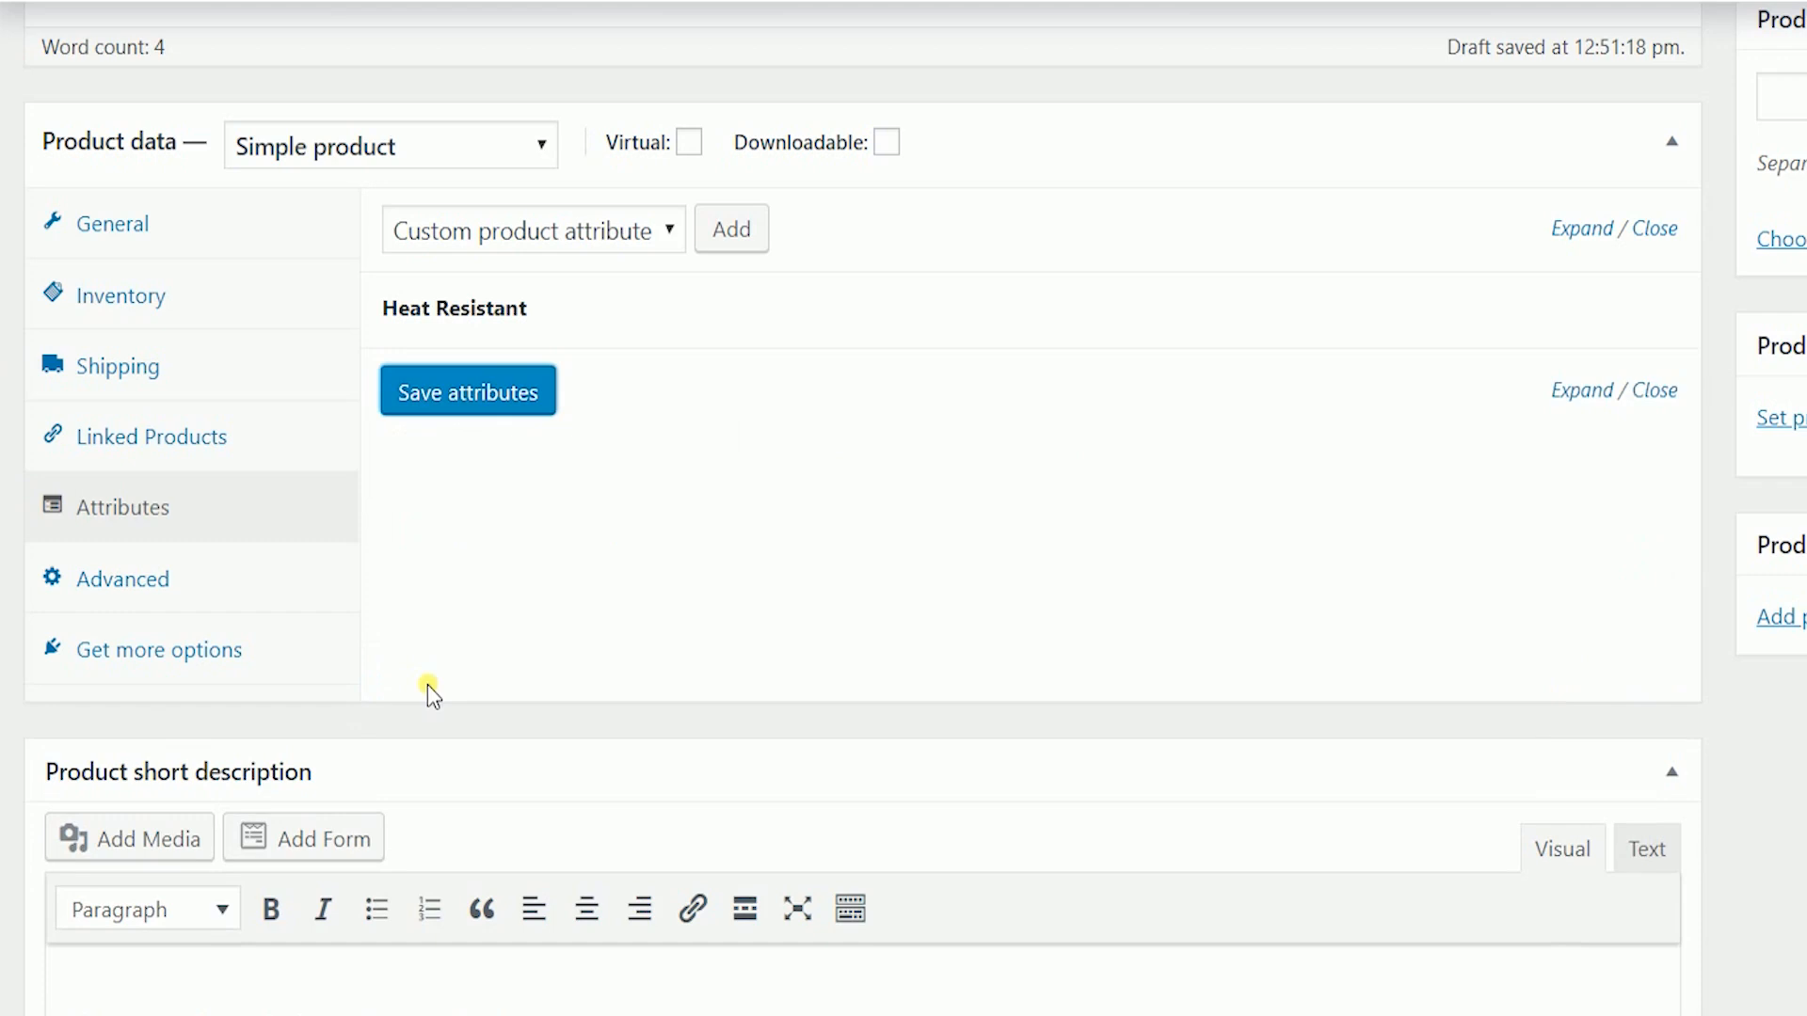
pyautogui.click(208, 593)
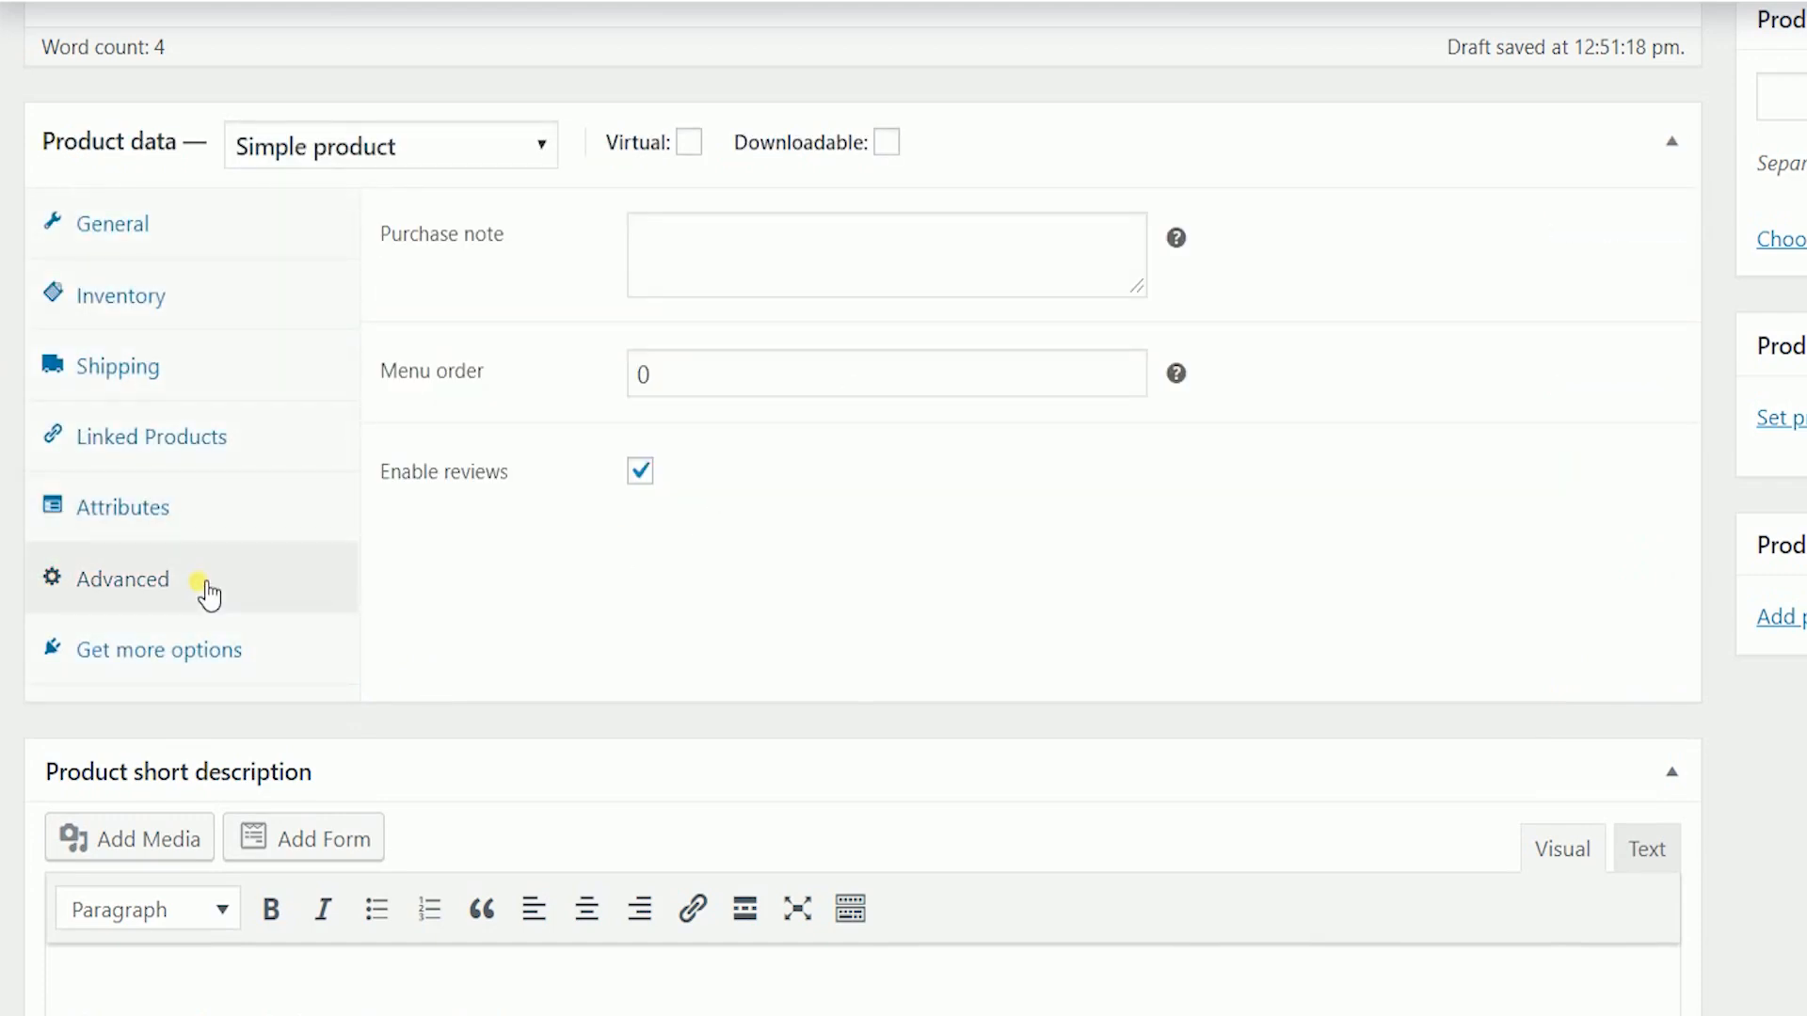
# - Write a purchase note thanking buyers and giving a contact phone number for damaged products
pyautogui.click(686, 288)
pyautogui.write('Thank you for purchasing')
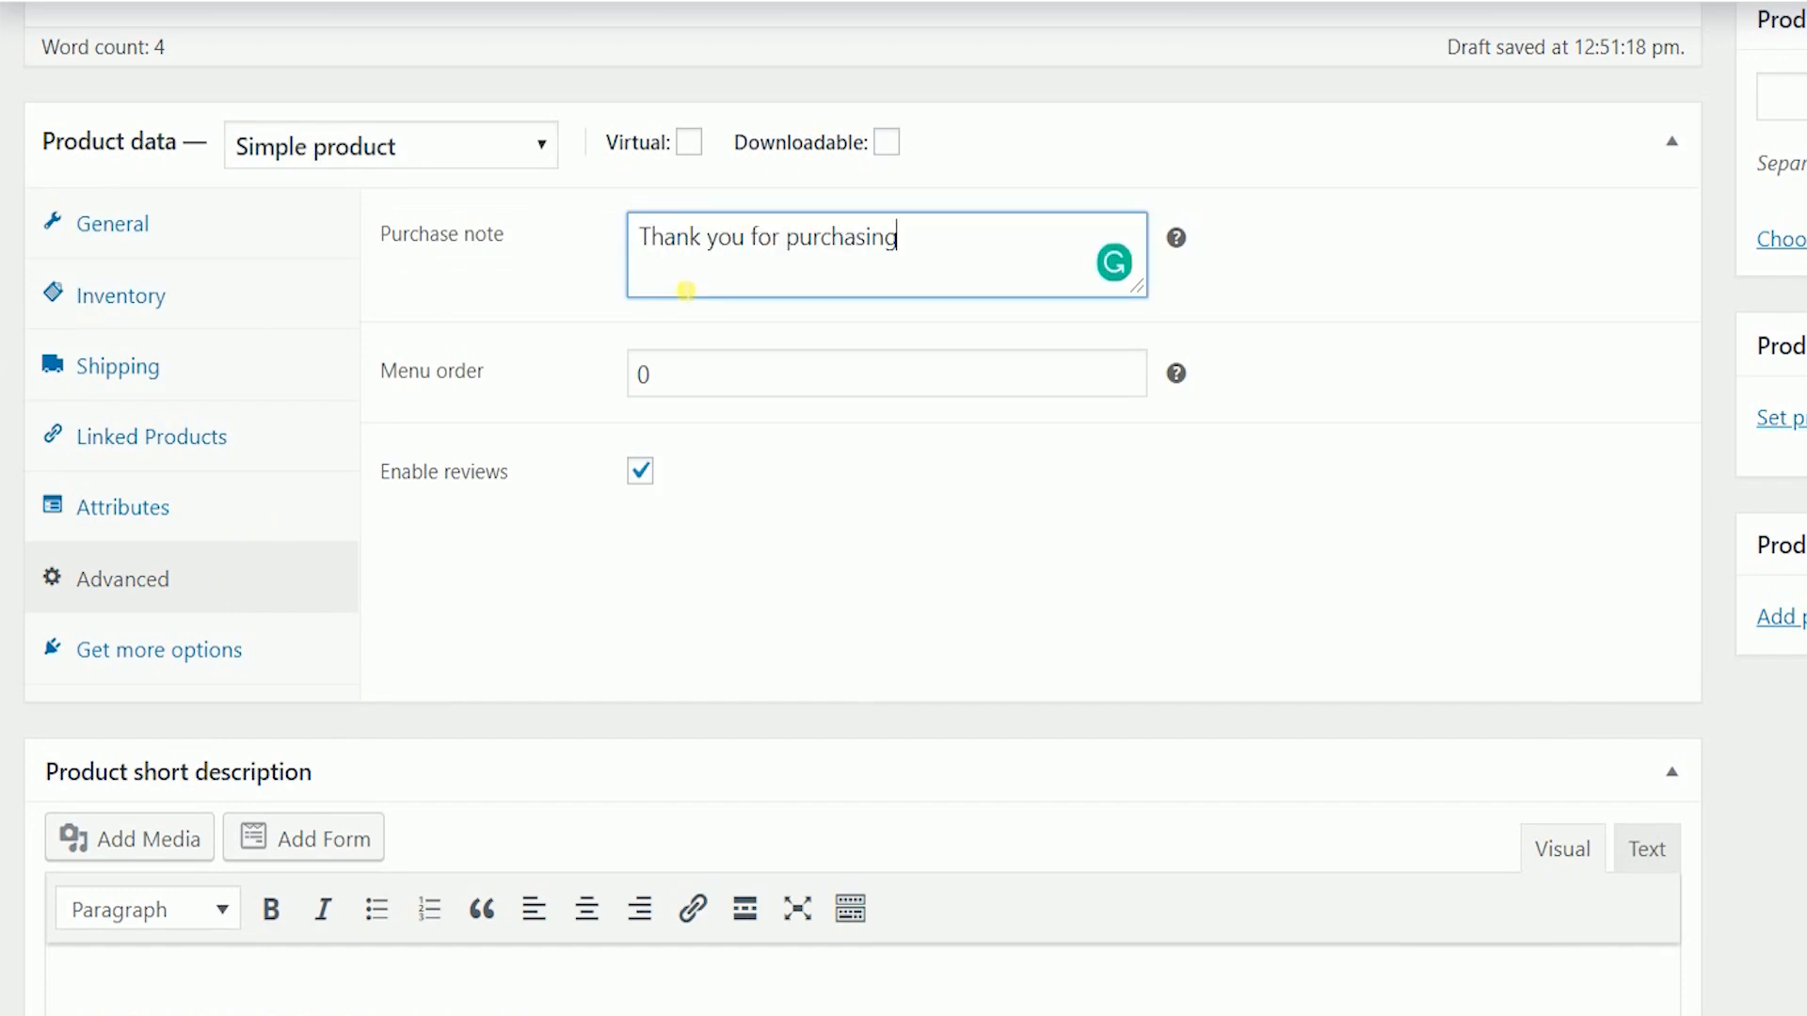
pyautogui.write('. You')
pyautogui.press('BackSpace')
pyautogui.press('BackSpace')
pyautogui.press('BackSpace')
pyautogui.write('For damaged')
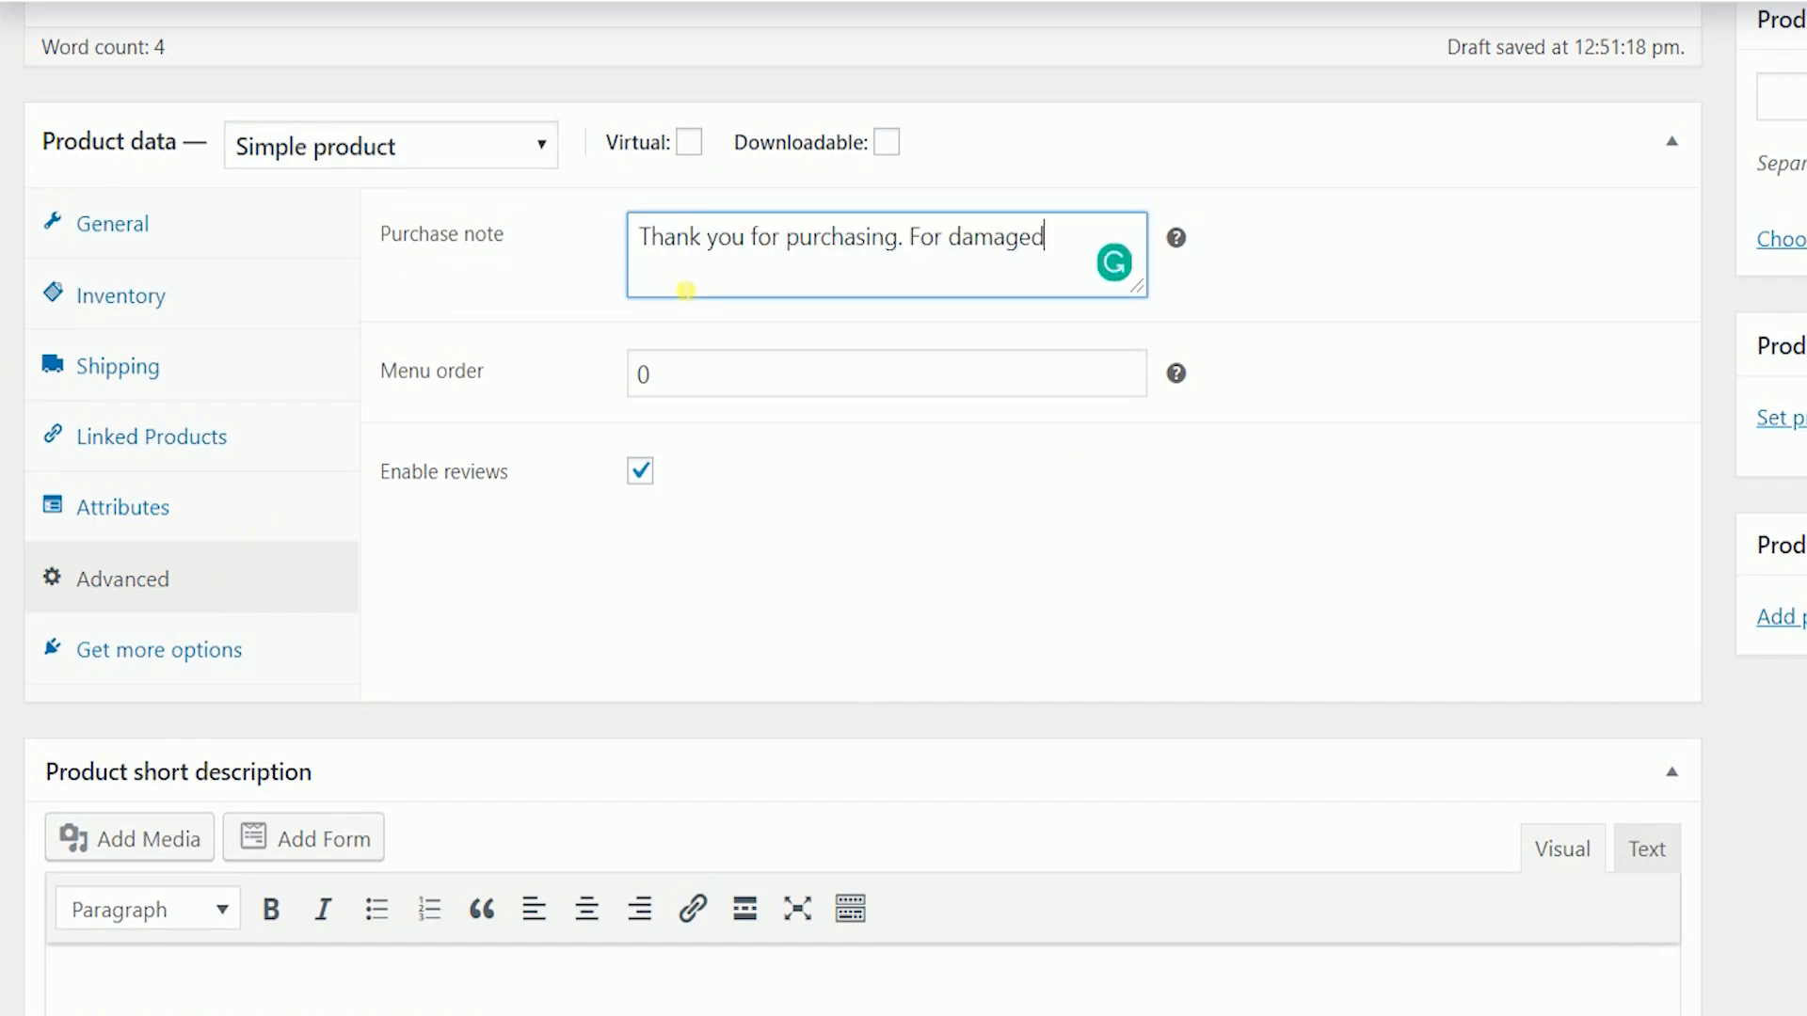
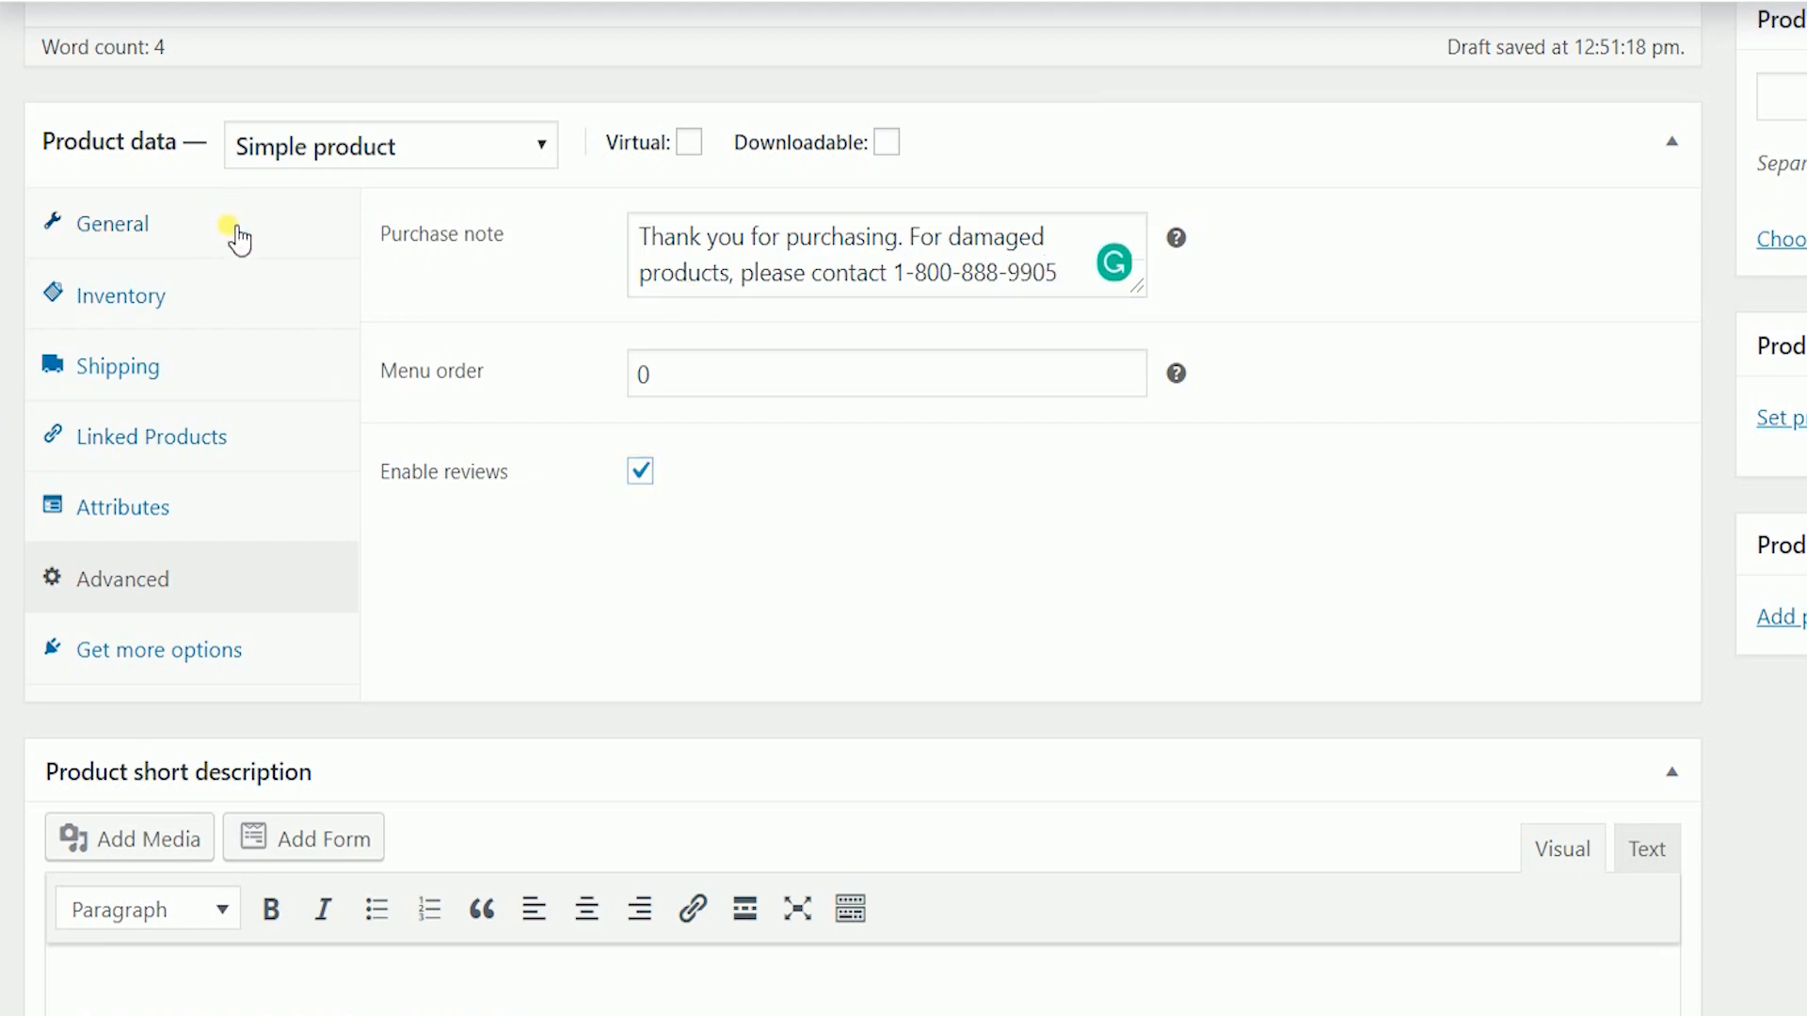
pyautogui.click(233, 231)
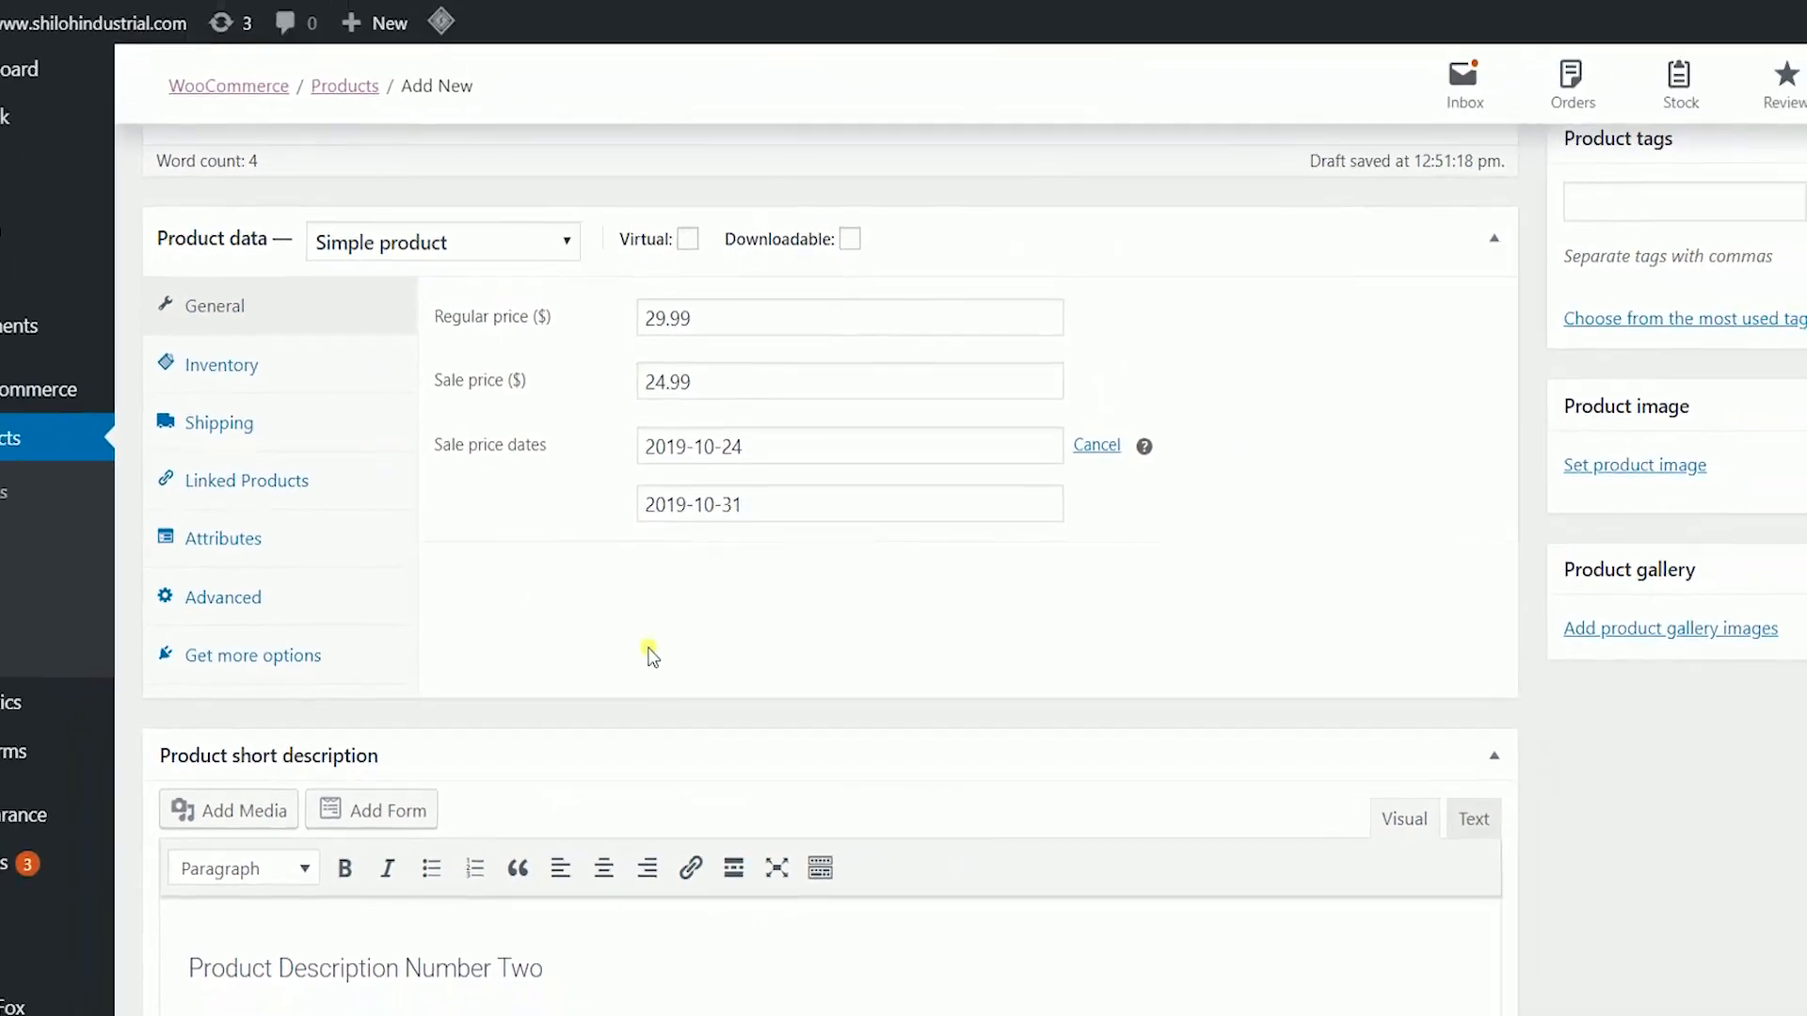
pyautogui.scroll(1, 1203, 713)
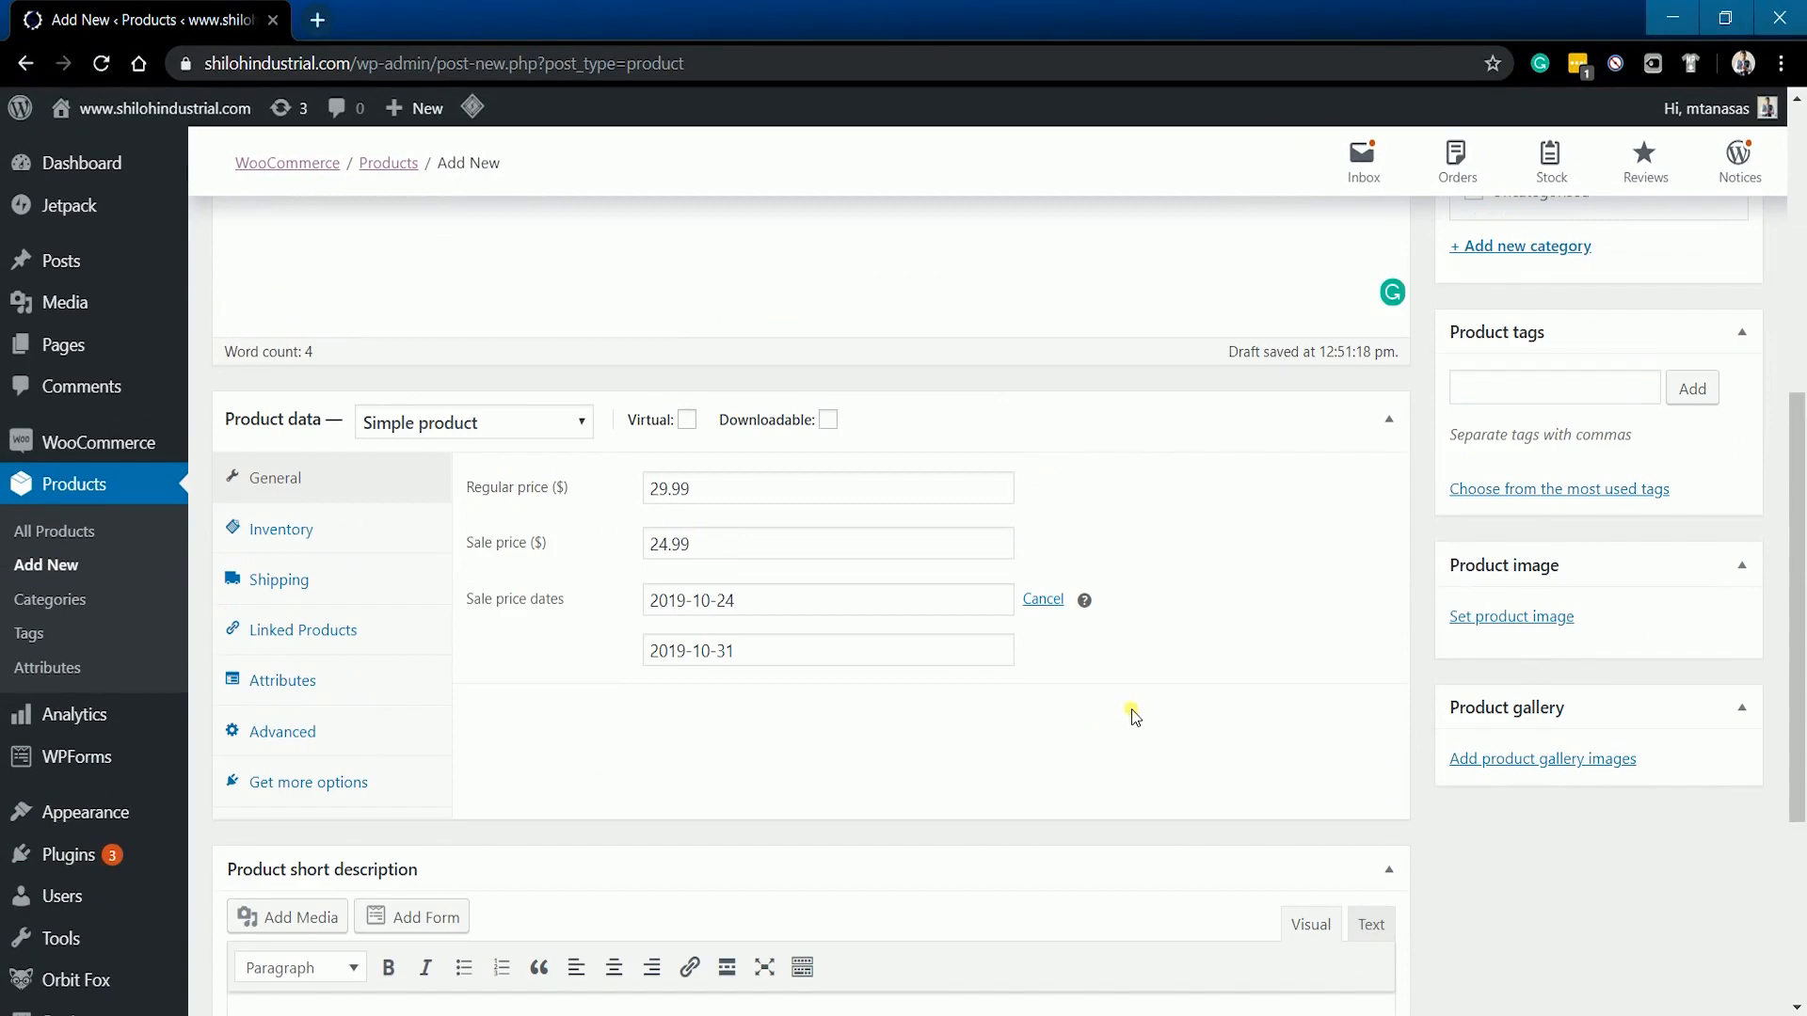
pyautogui.scroll(3, 1134, 717)
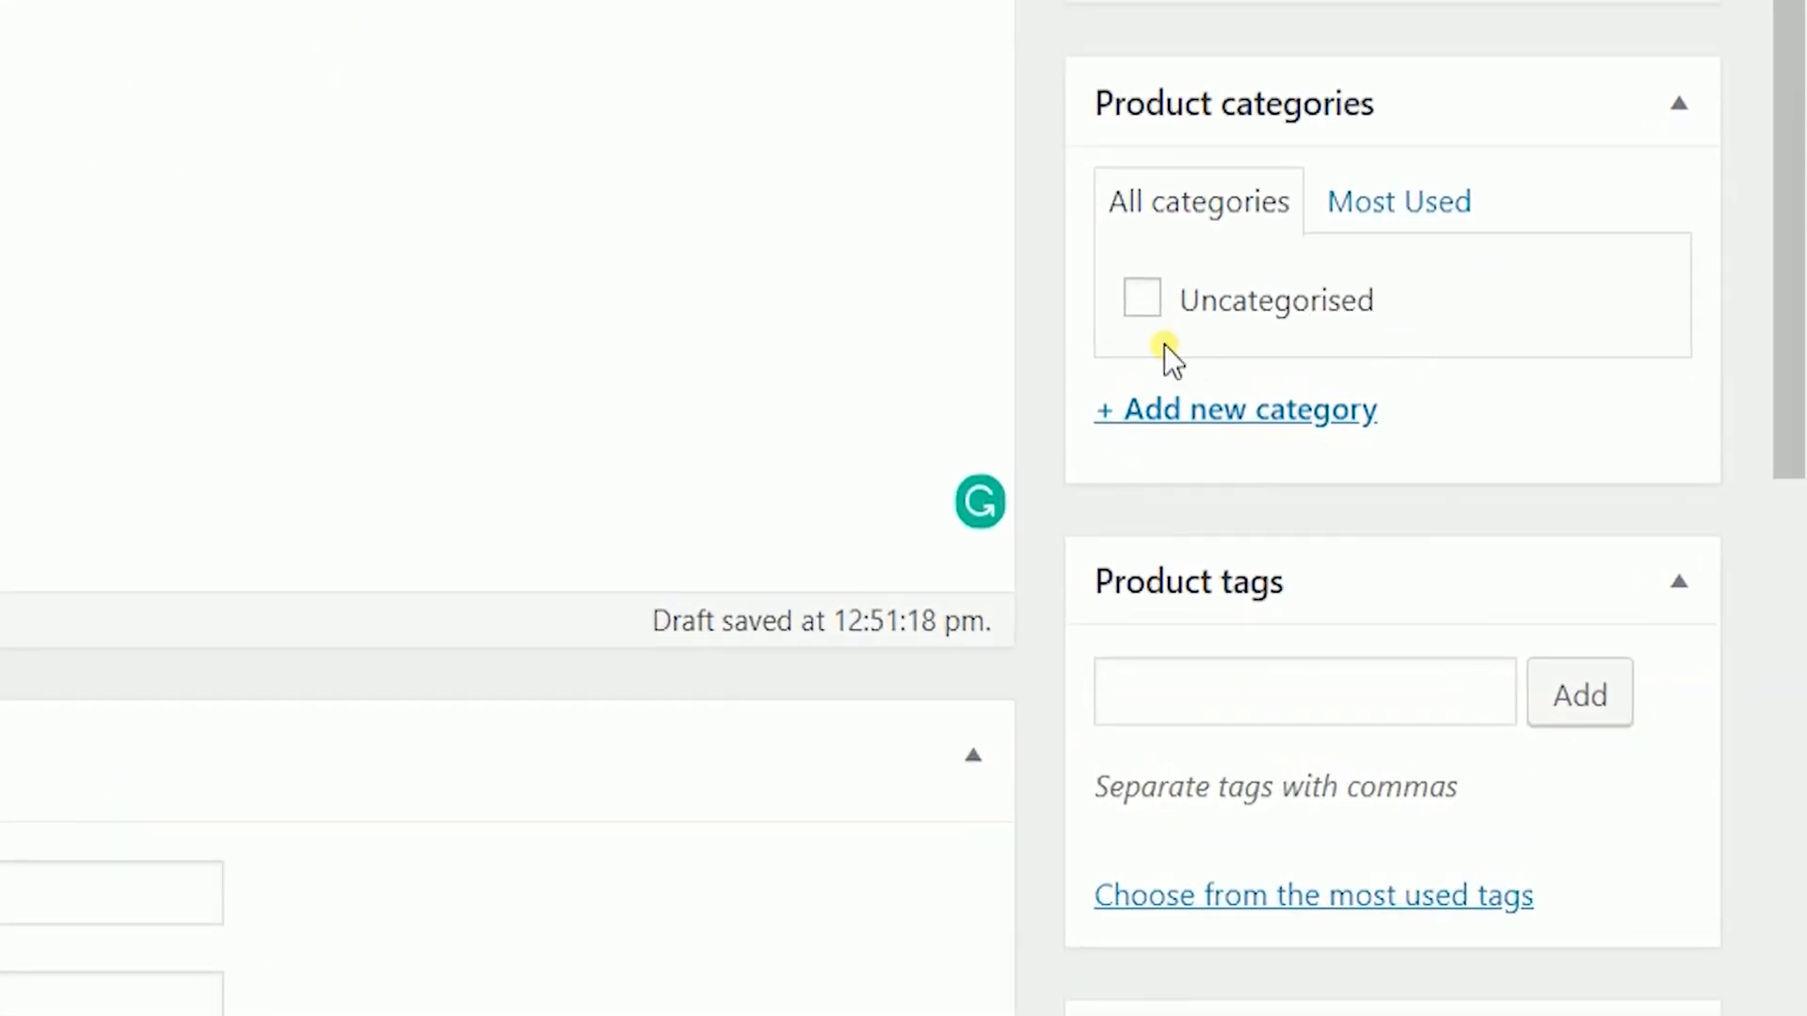
# - Create a new Kitchen category and a Stove subcategory under it
pyautogui.click(1190, 411)
pyautogui.write('Kitchen')
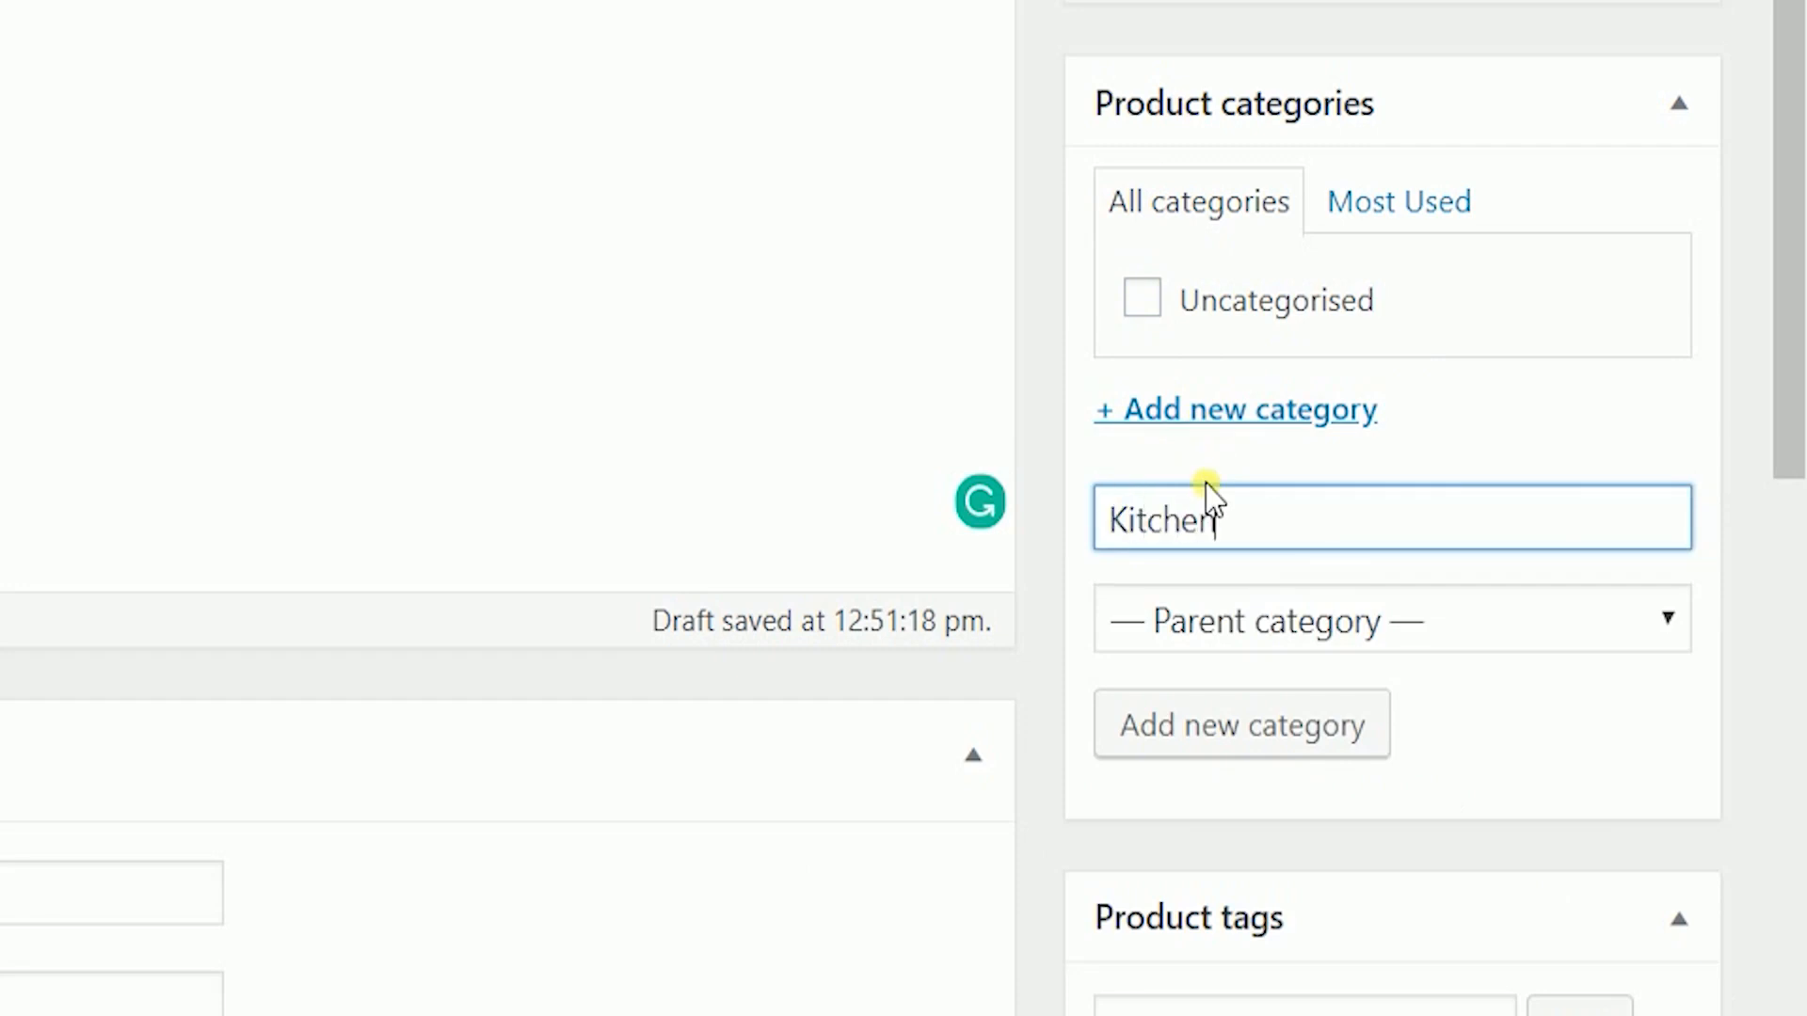
pyautogui.click(1334, 741)
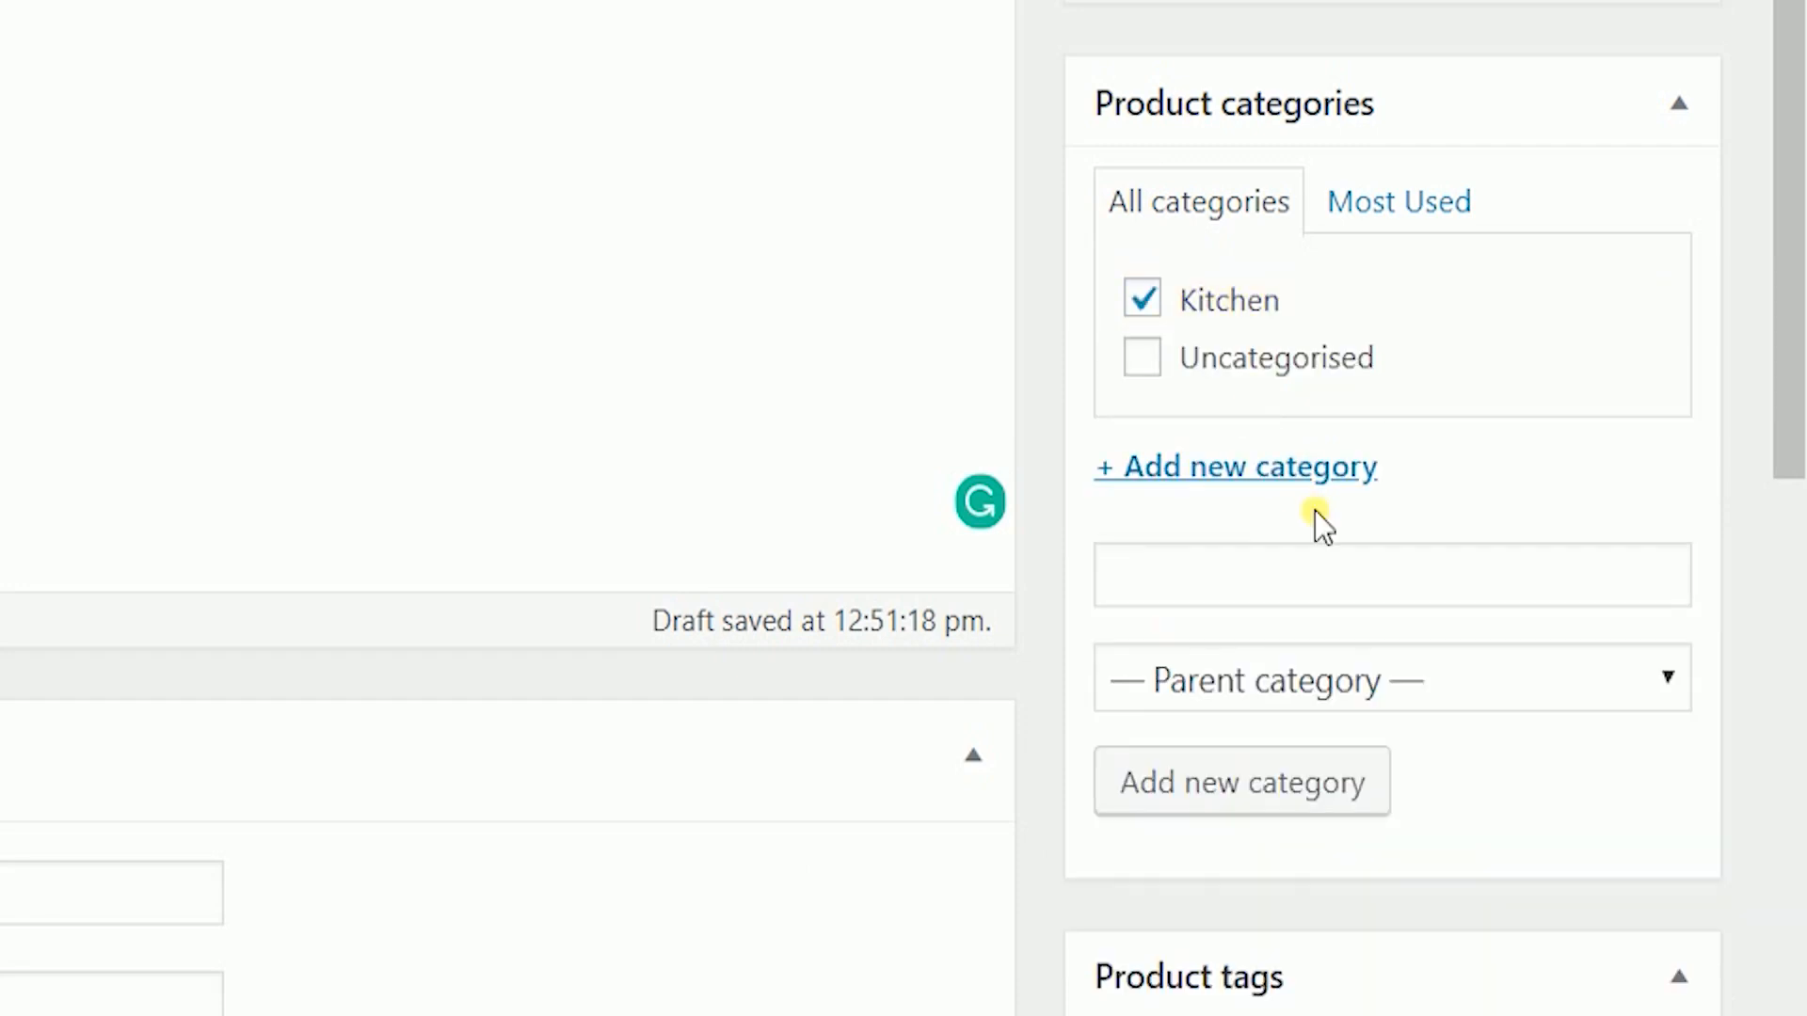
pyautogui.click(1396, 591)
pyautogui.write('Stove')
pyautogui.click(1419, 670)
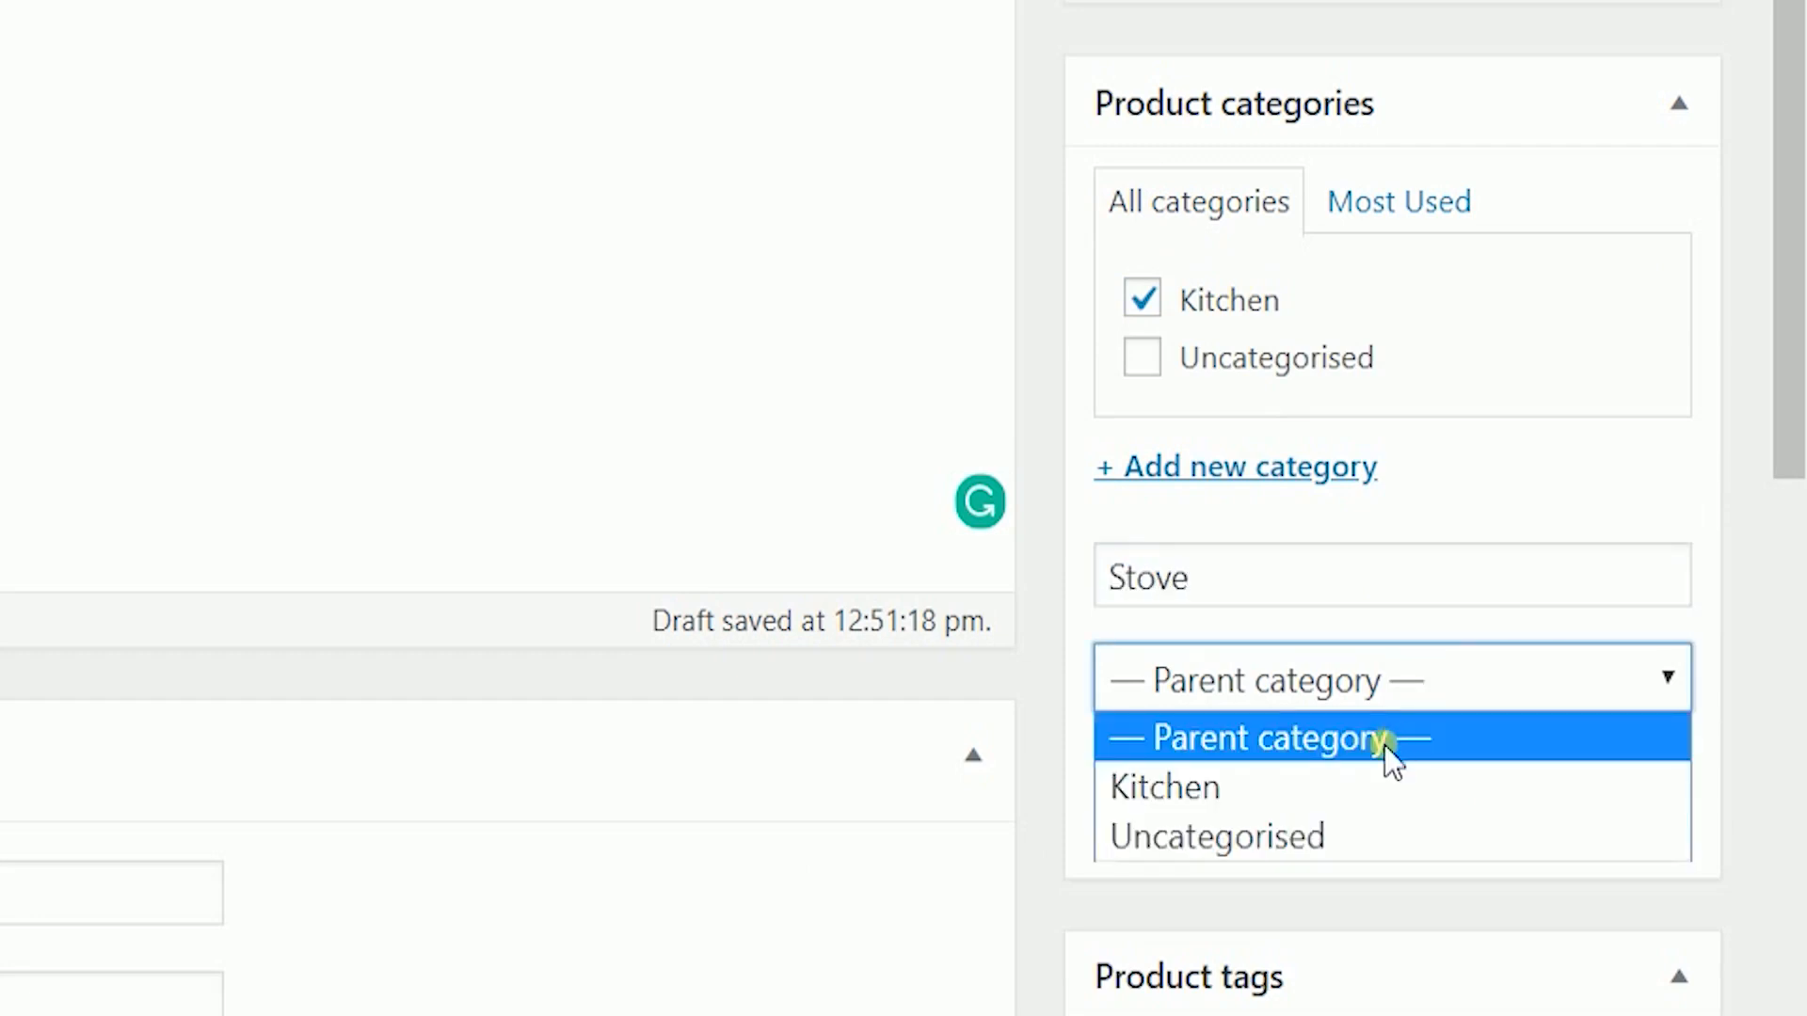
pyautogui.click(1403, 786)
pyautogui.press('Tab')
pyautogui.press('Return')
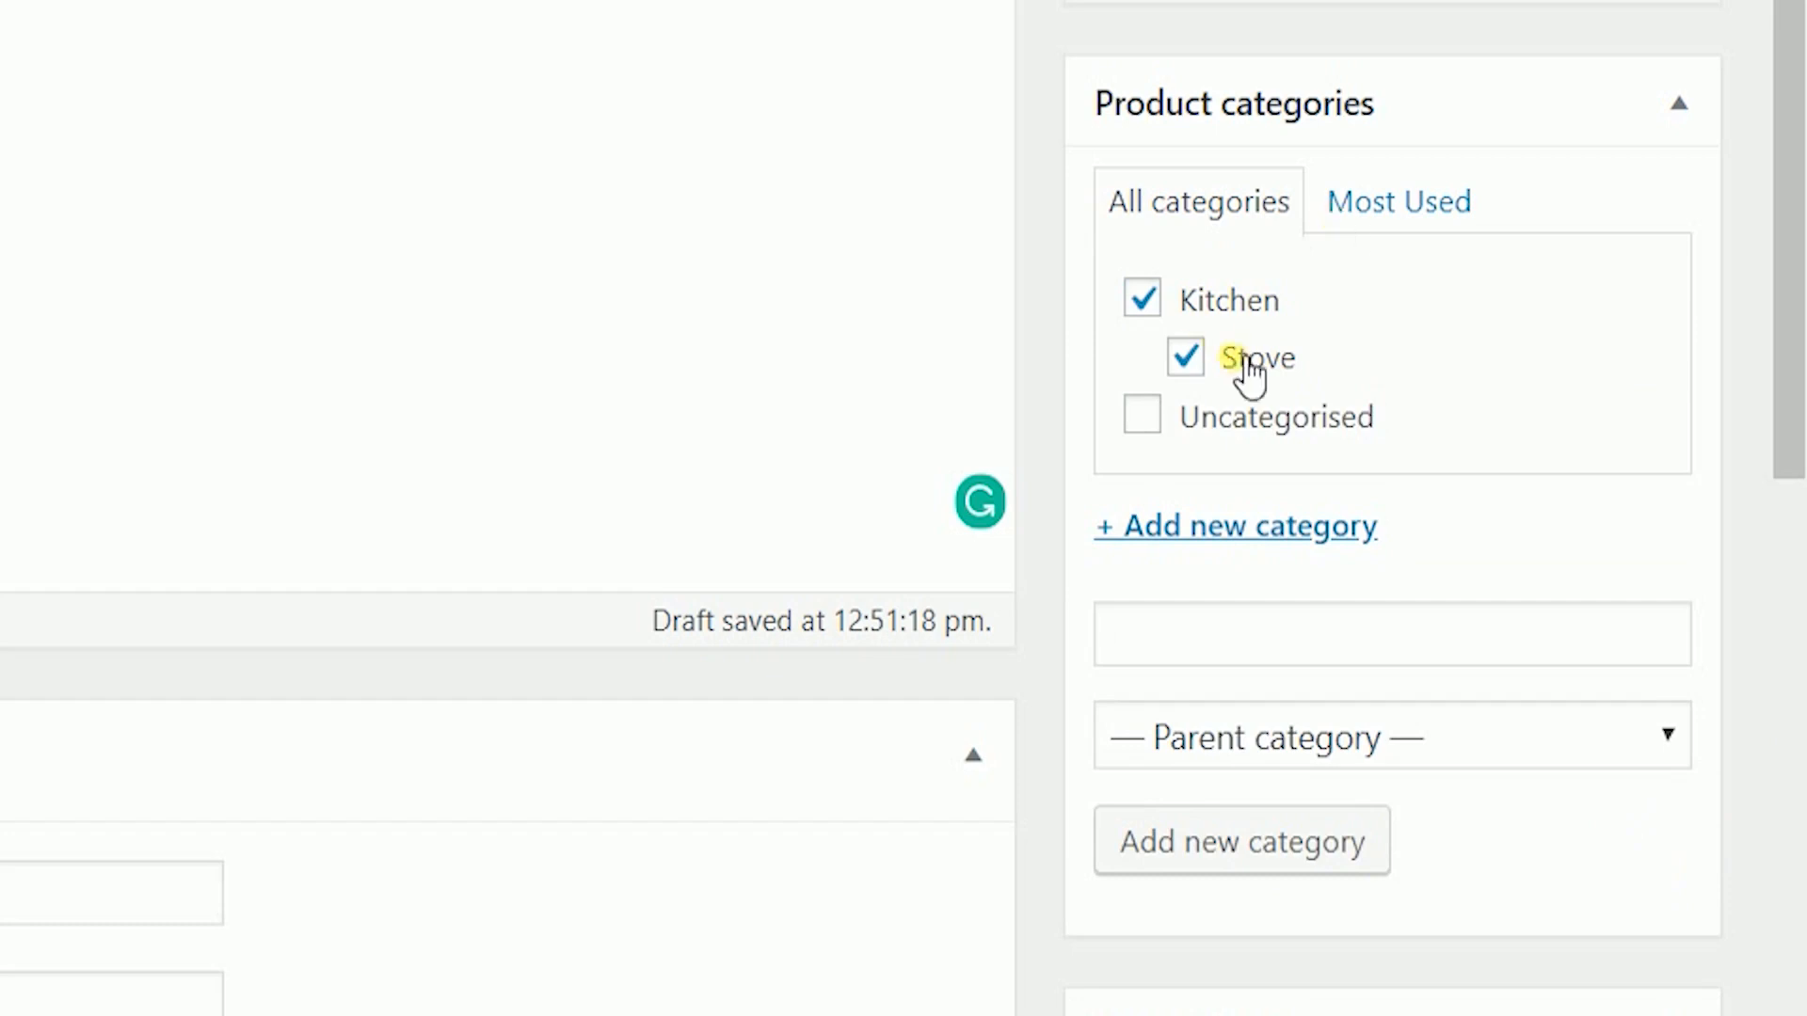
# - Tag the product 'kitchen' and 'stove protector'
pyautogui.scroll(-6, 1408, 750)
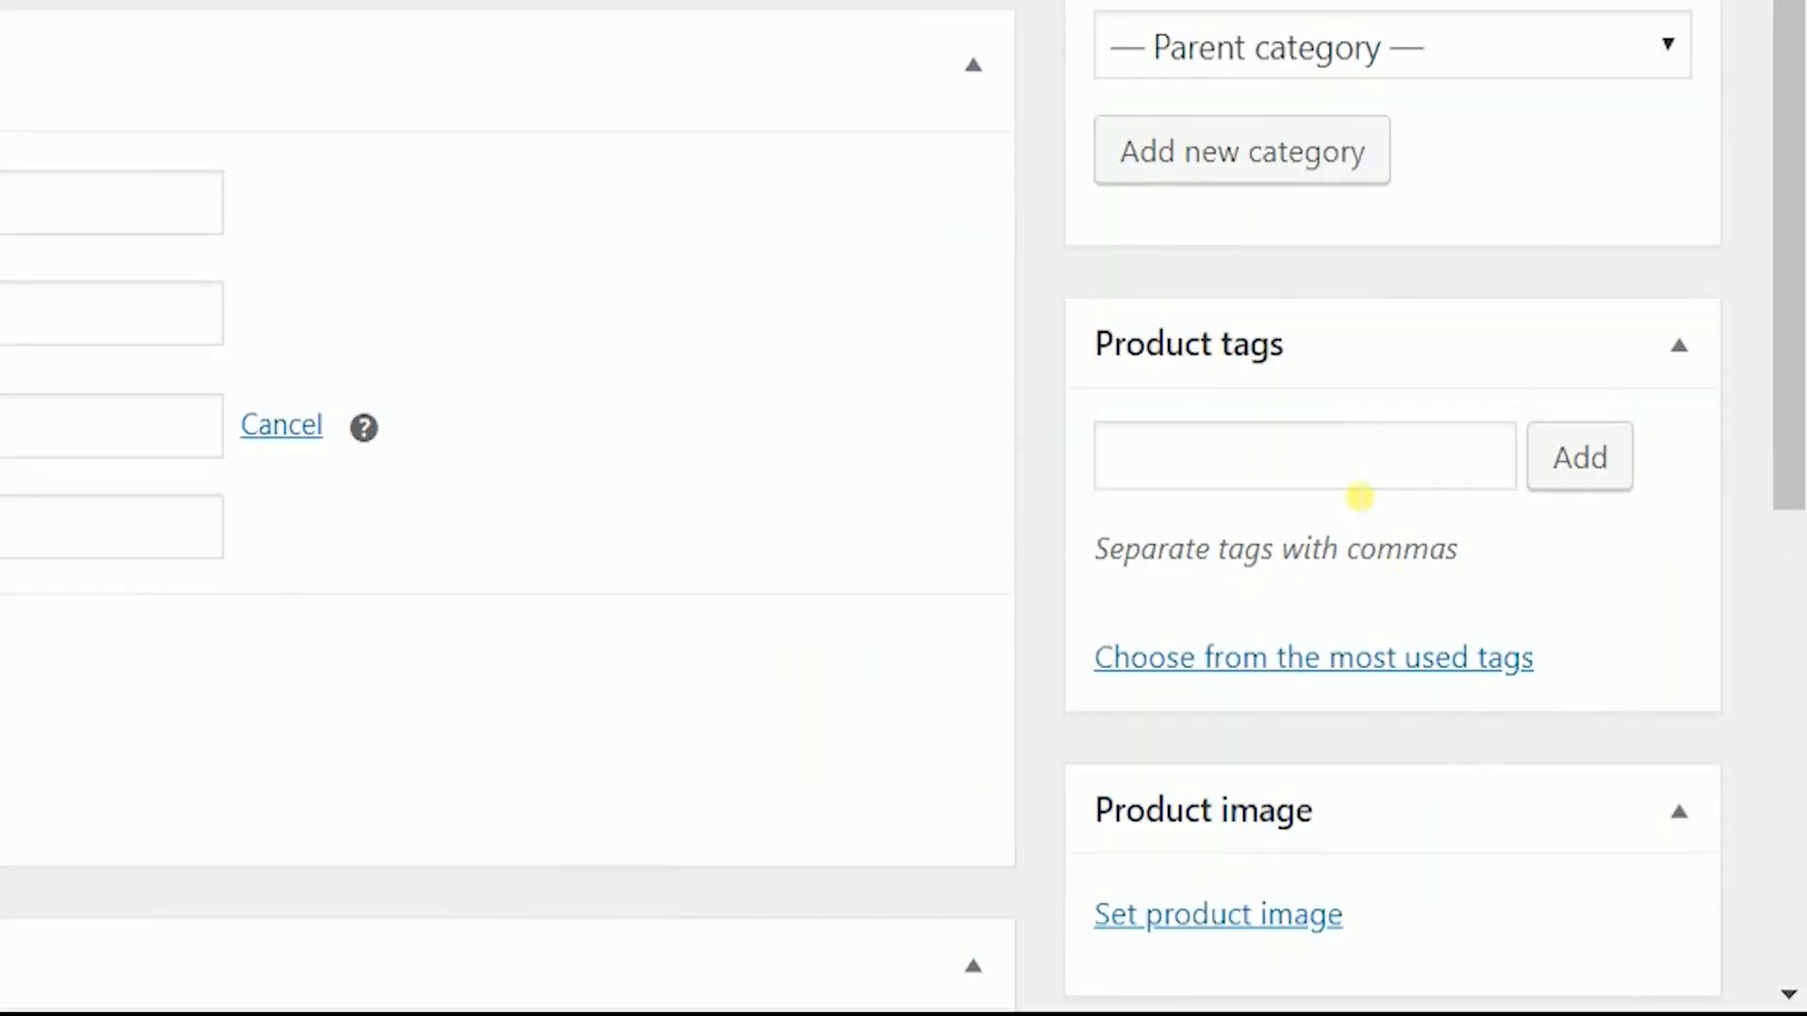
pyautogui.click(1360, 488)
pyautogui.write('kitch')
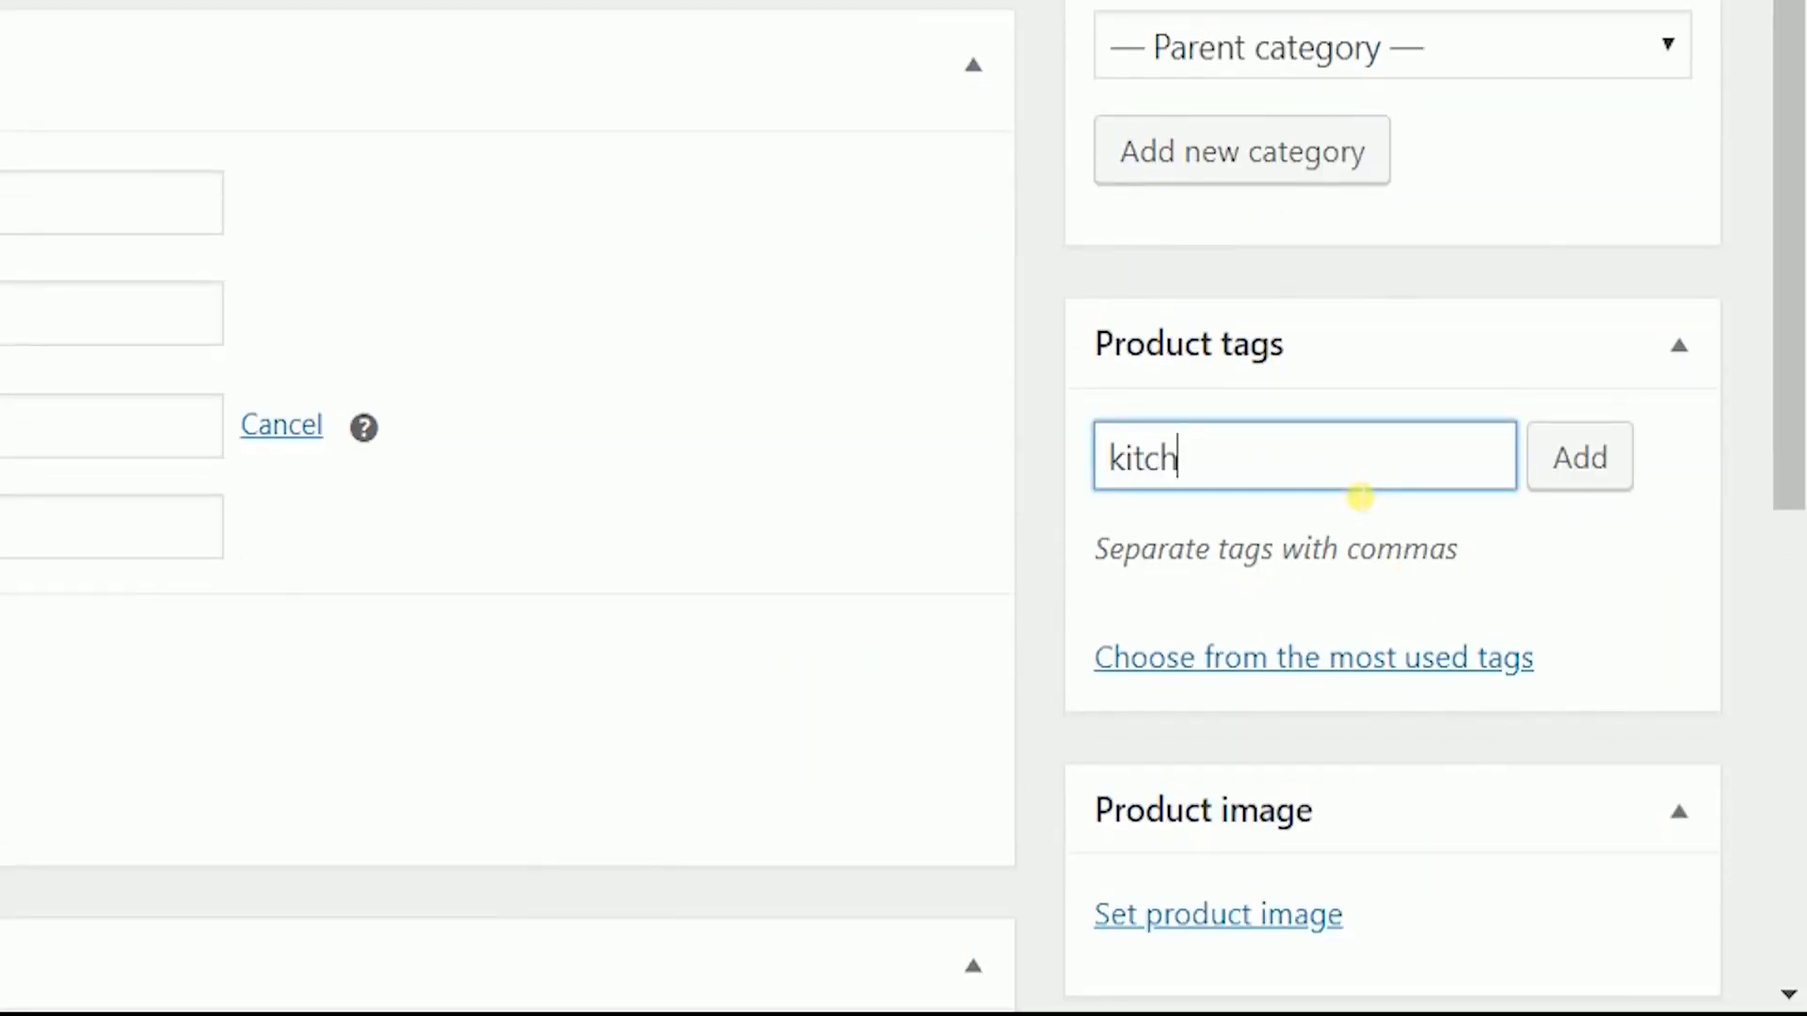
pyautogui.write('en,')
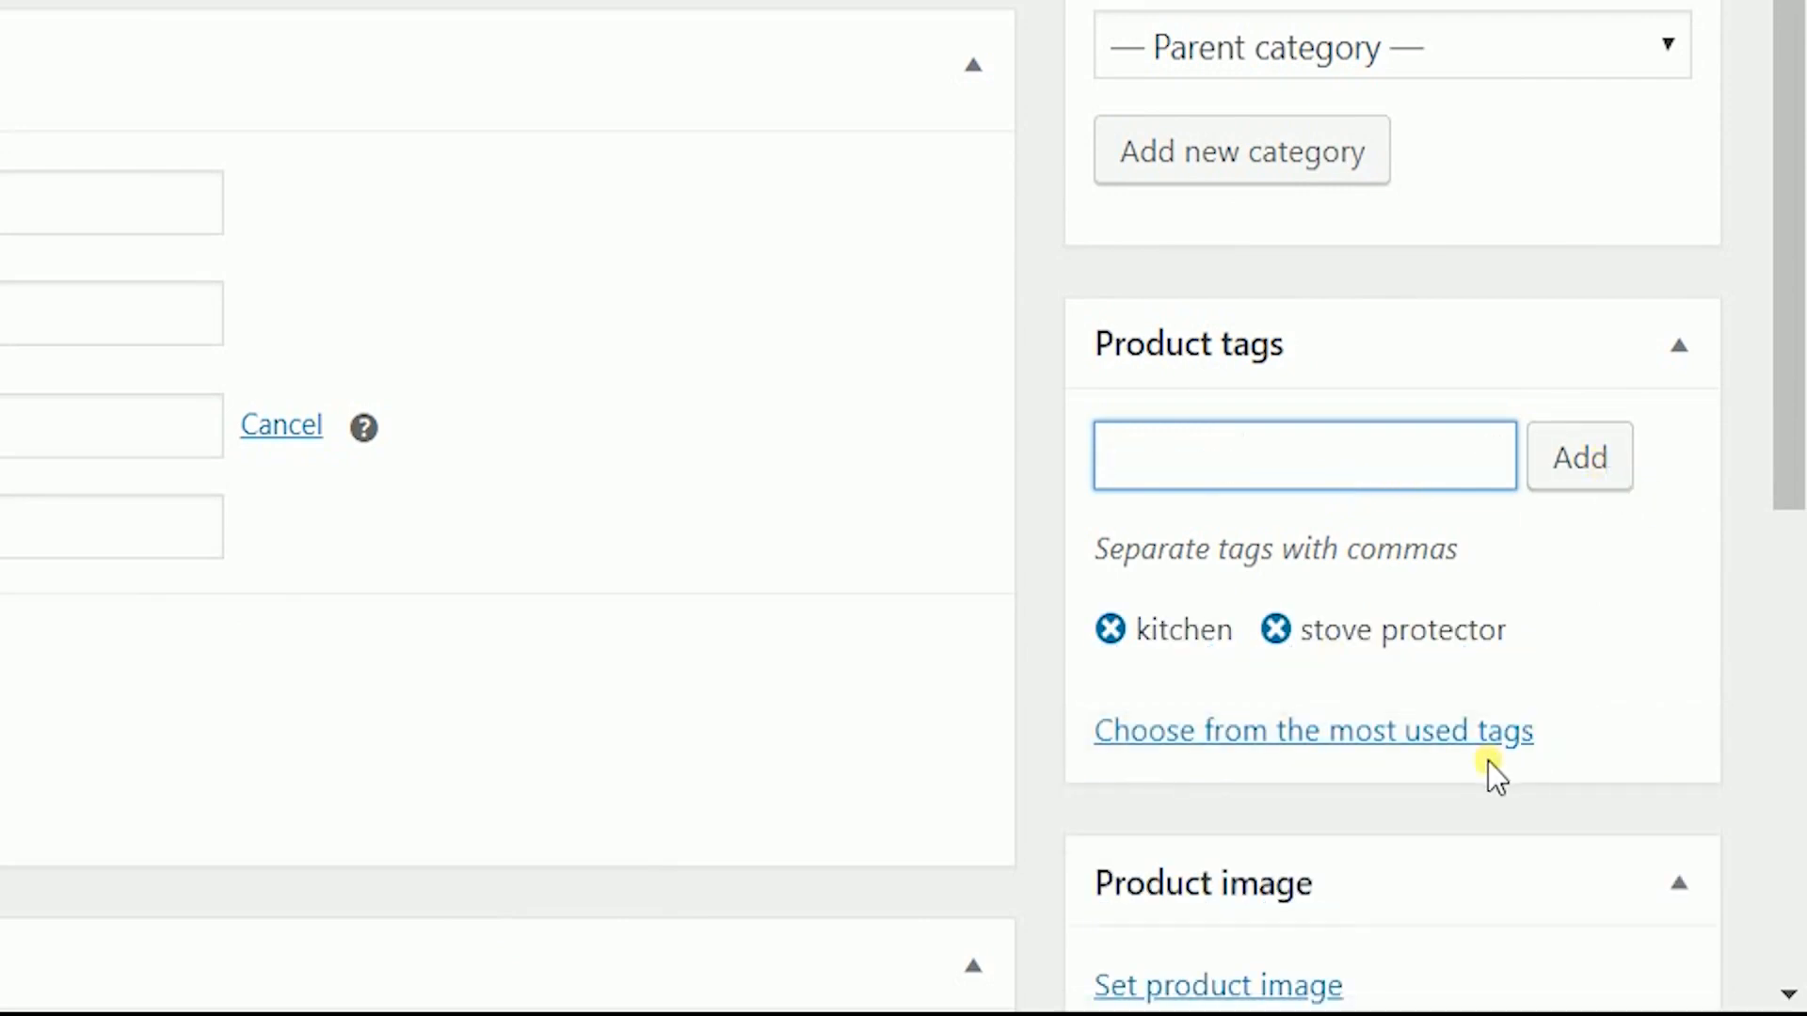
pyautogui.scroll(-6, 1488, 761)
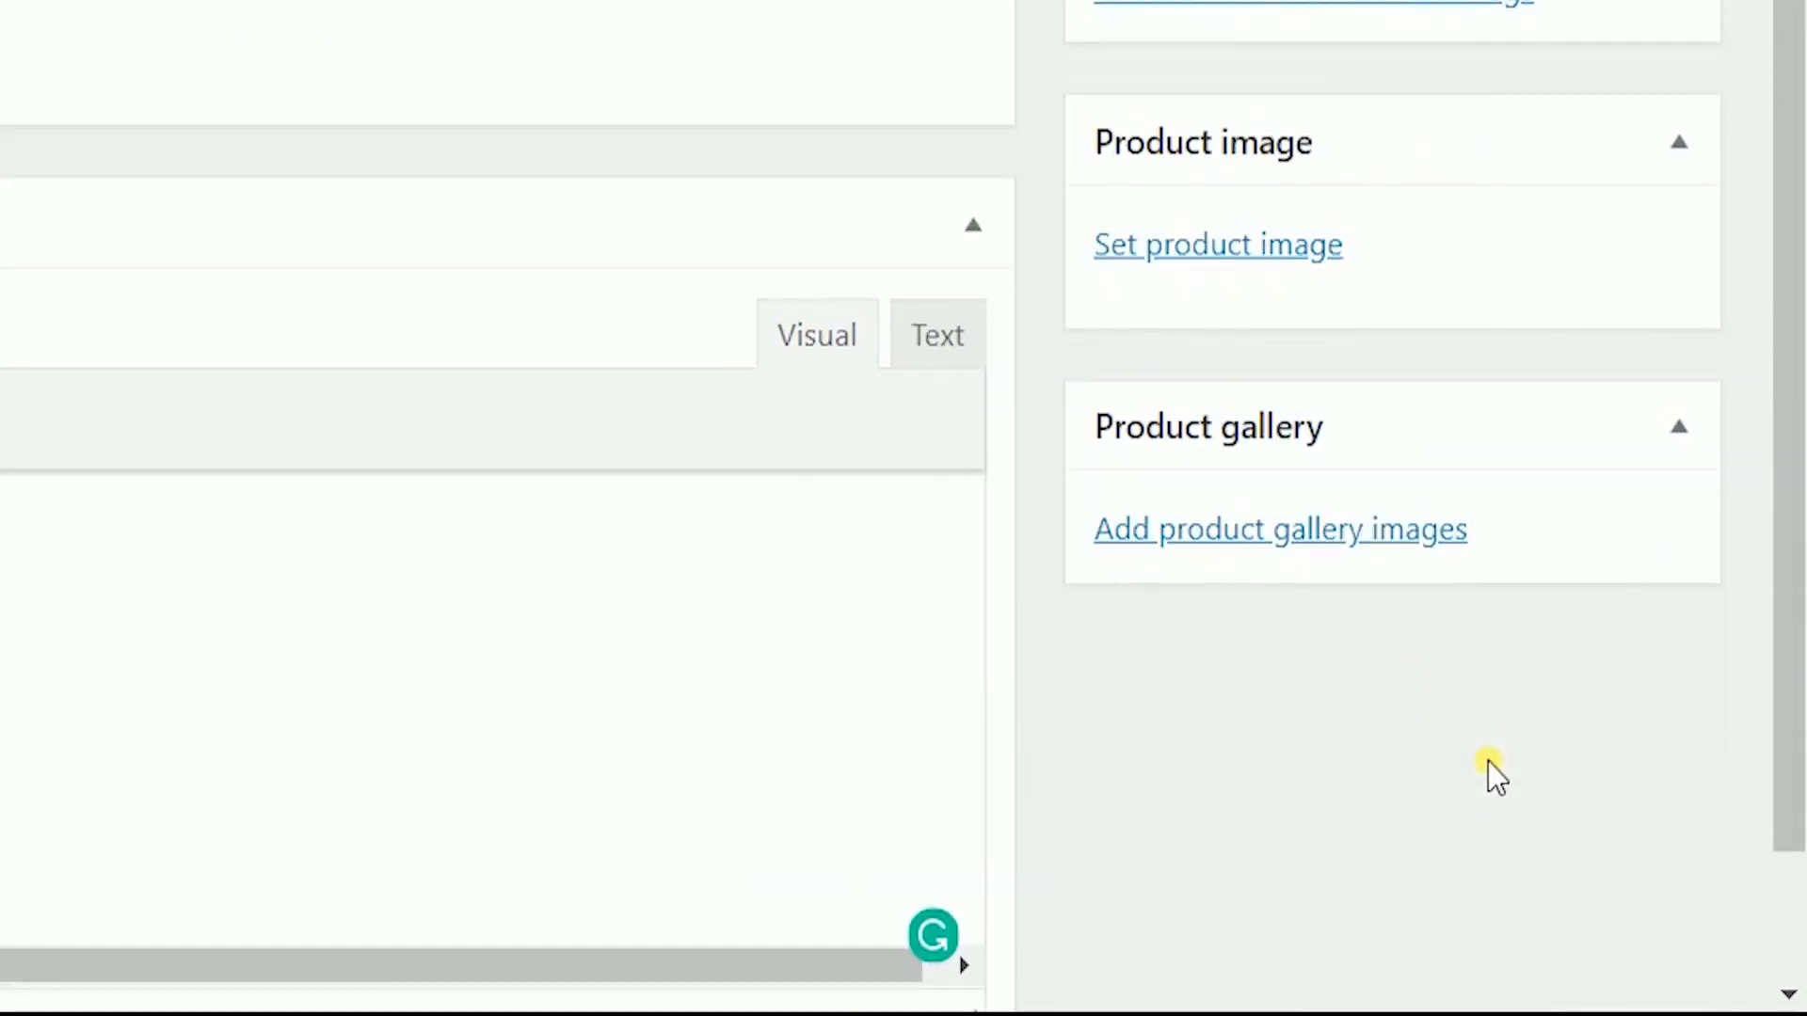
# - Upload the six Gas Stove Cooker Protector photos to the media library
pyautogui.click(1223, 256)
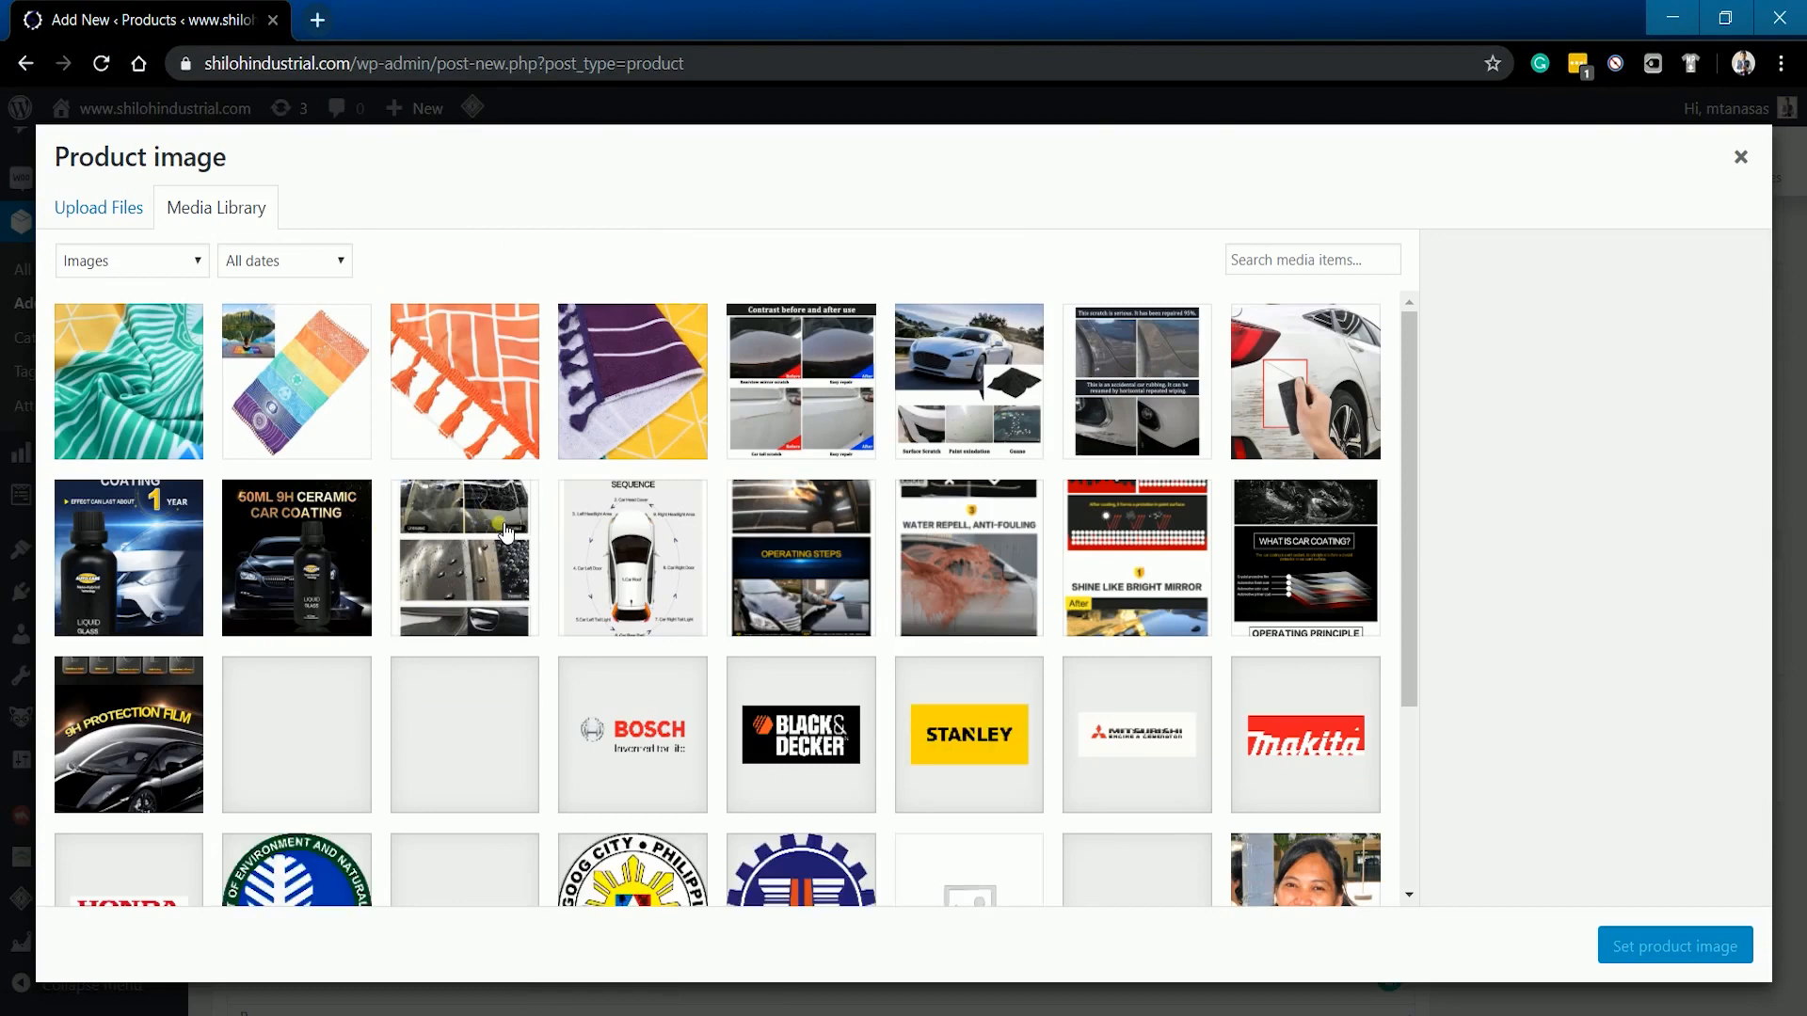
pyautogui.click(113, 220)
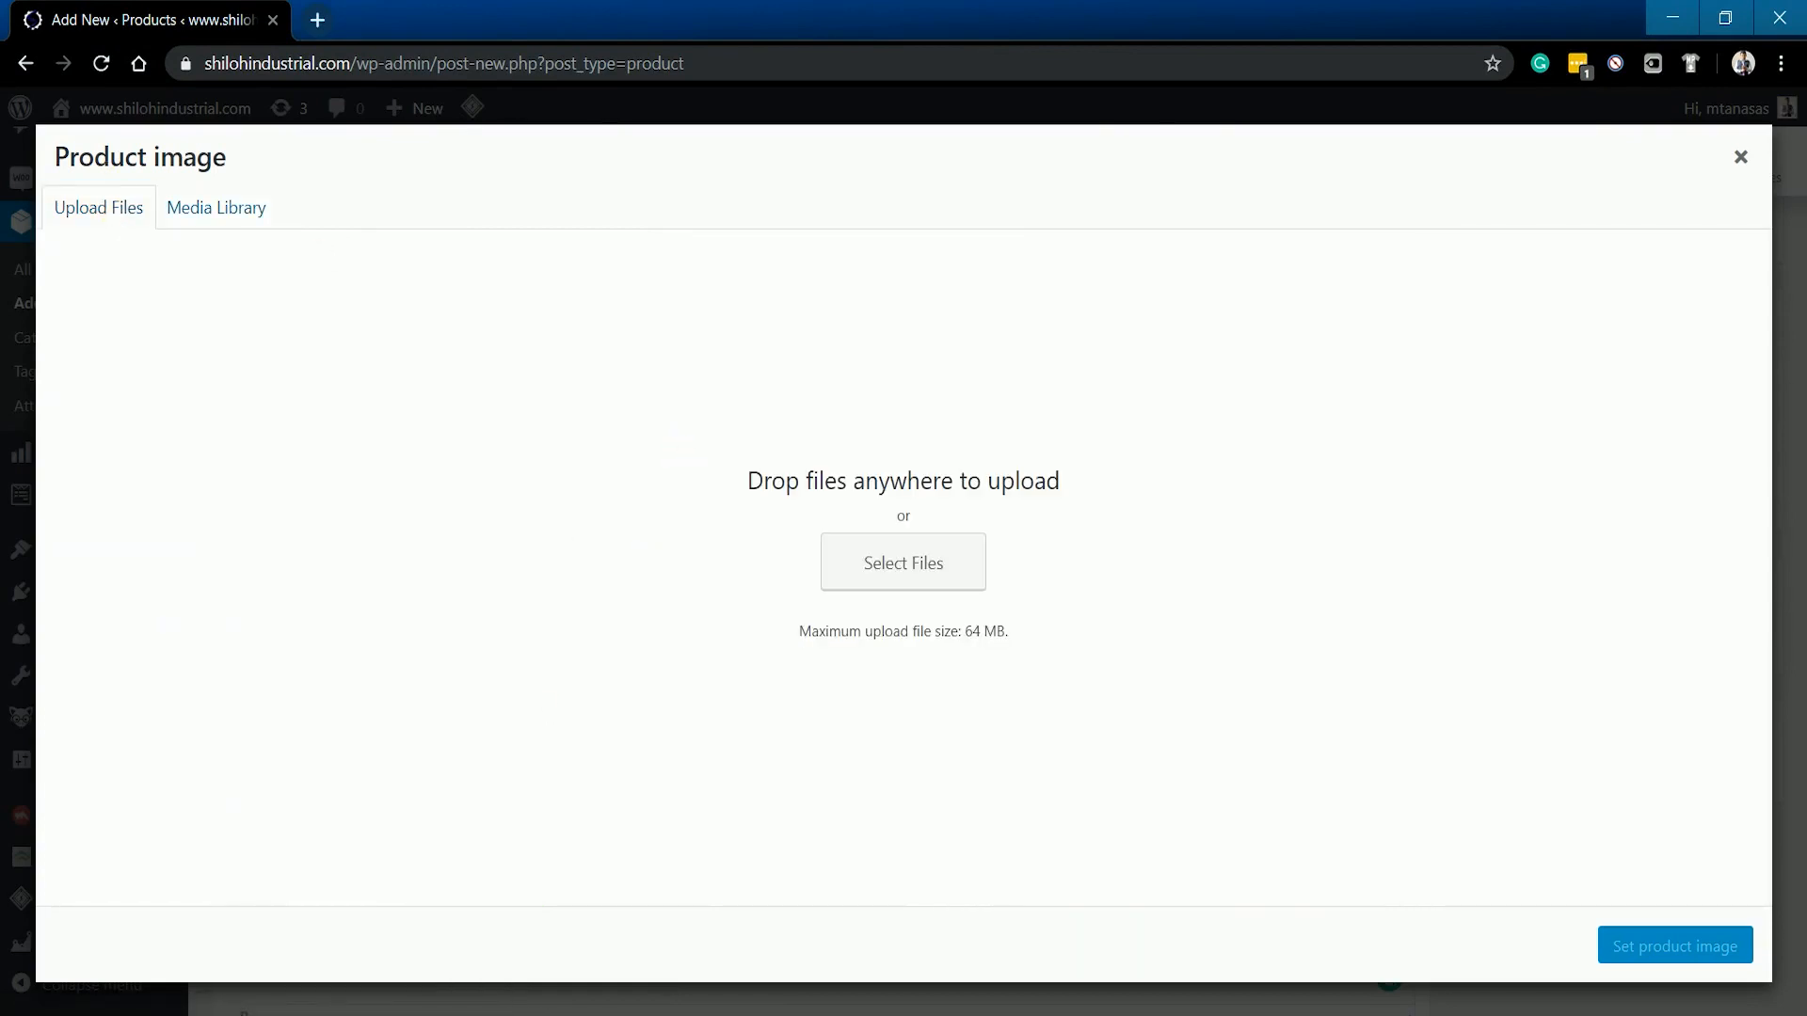
pyautogui.hotkey('alt', 'Tab')
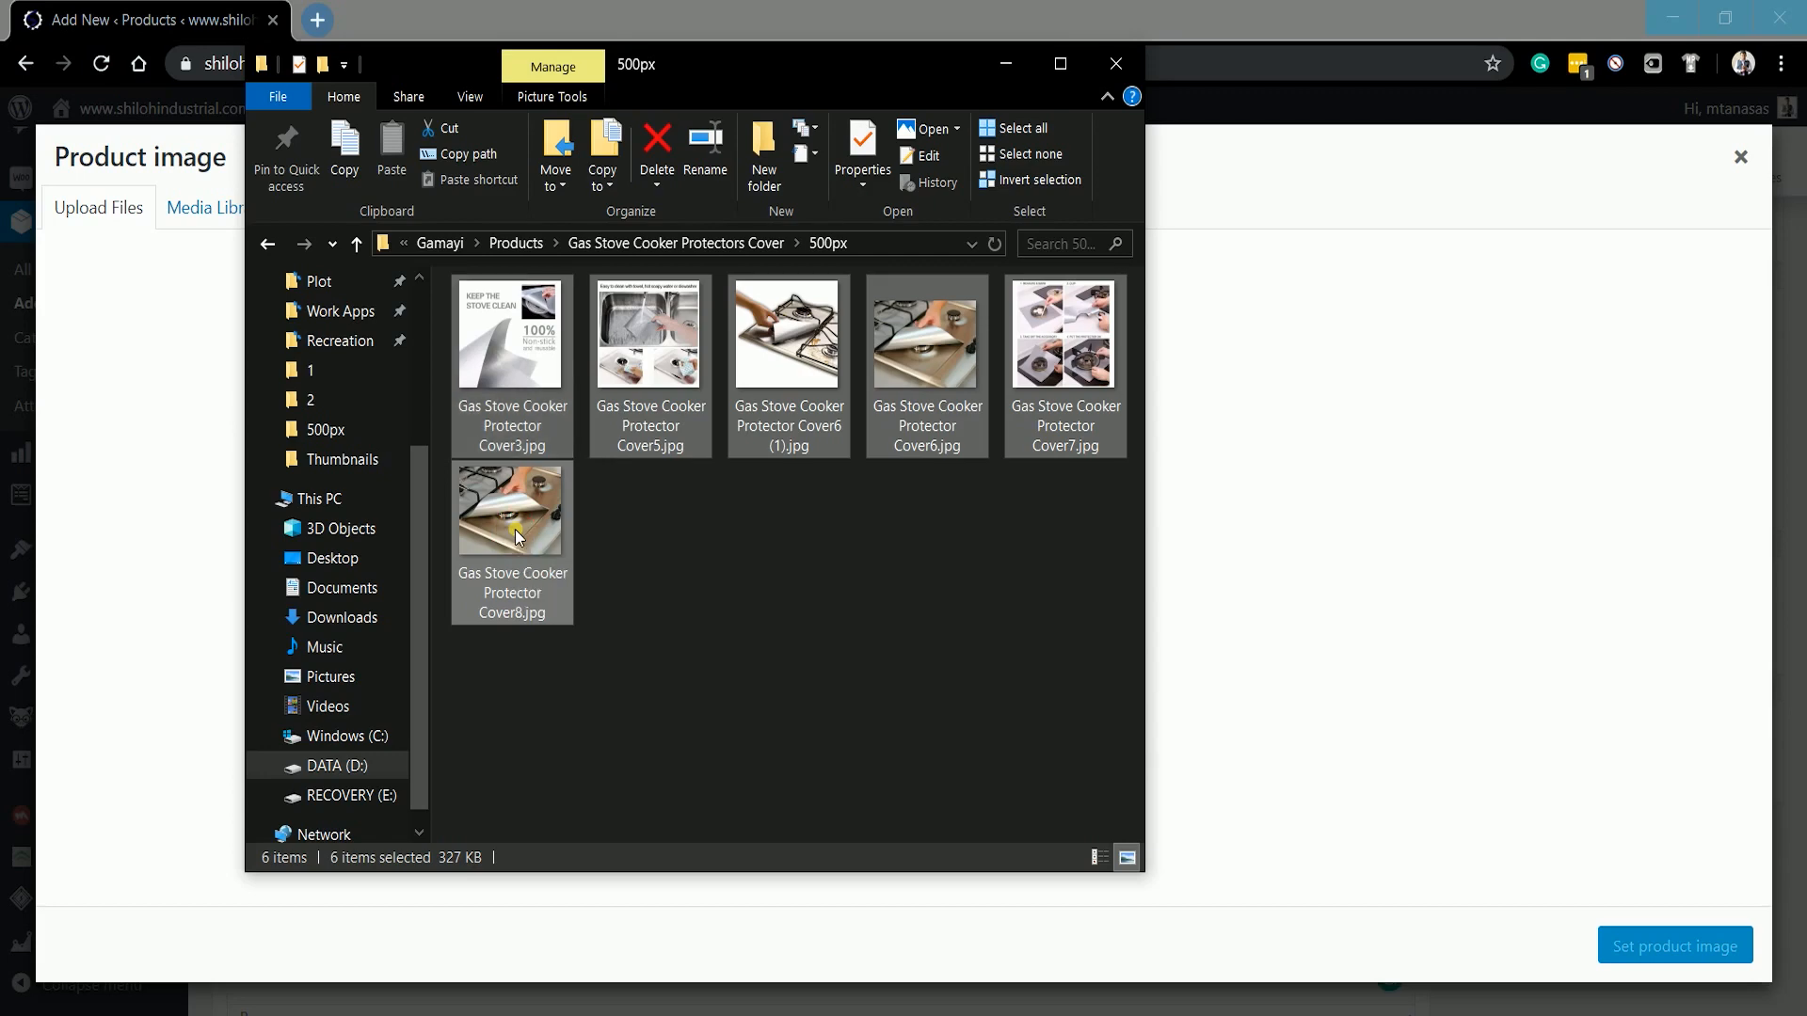
pyautogui.moveTo(516, 537); pyautogui.dragTo(1409, 579)
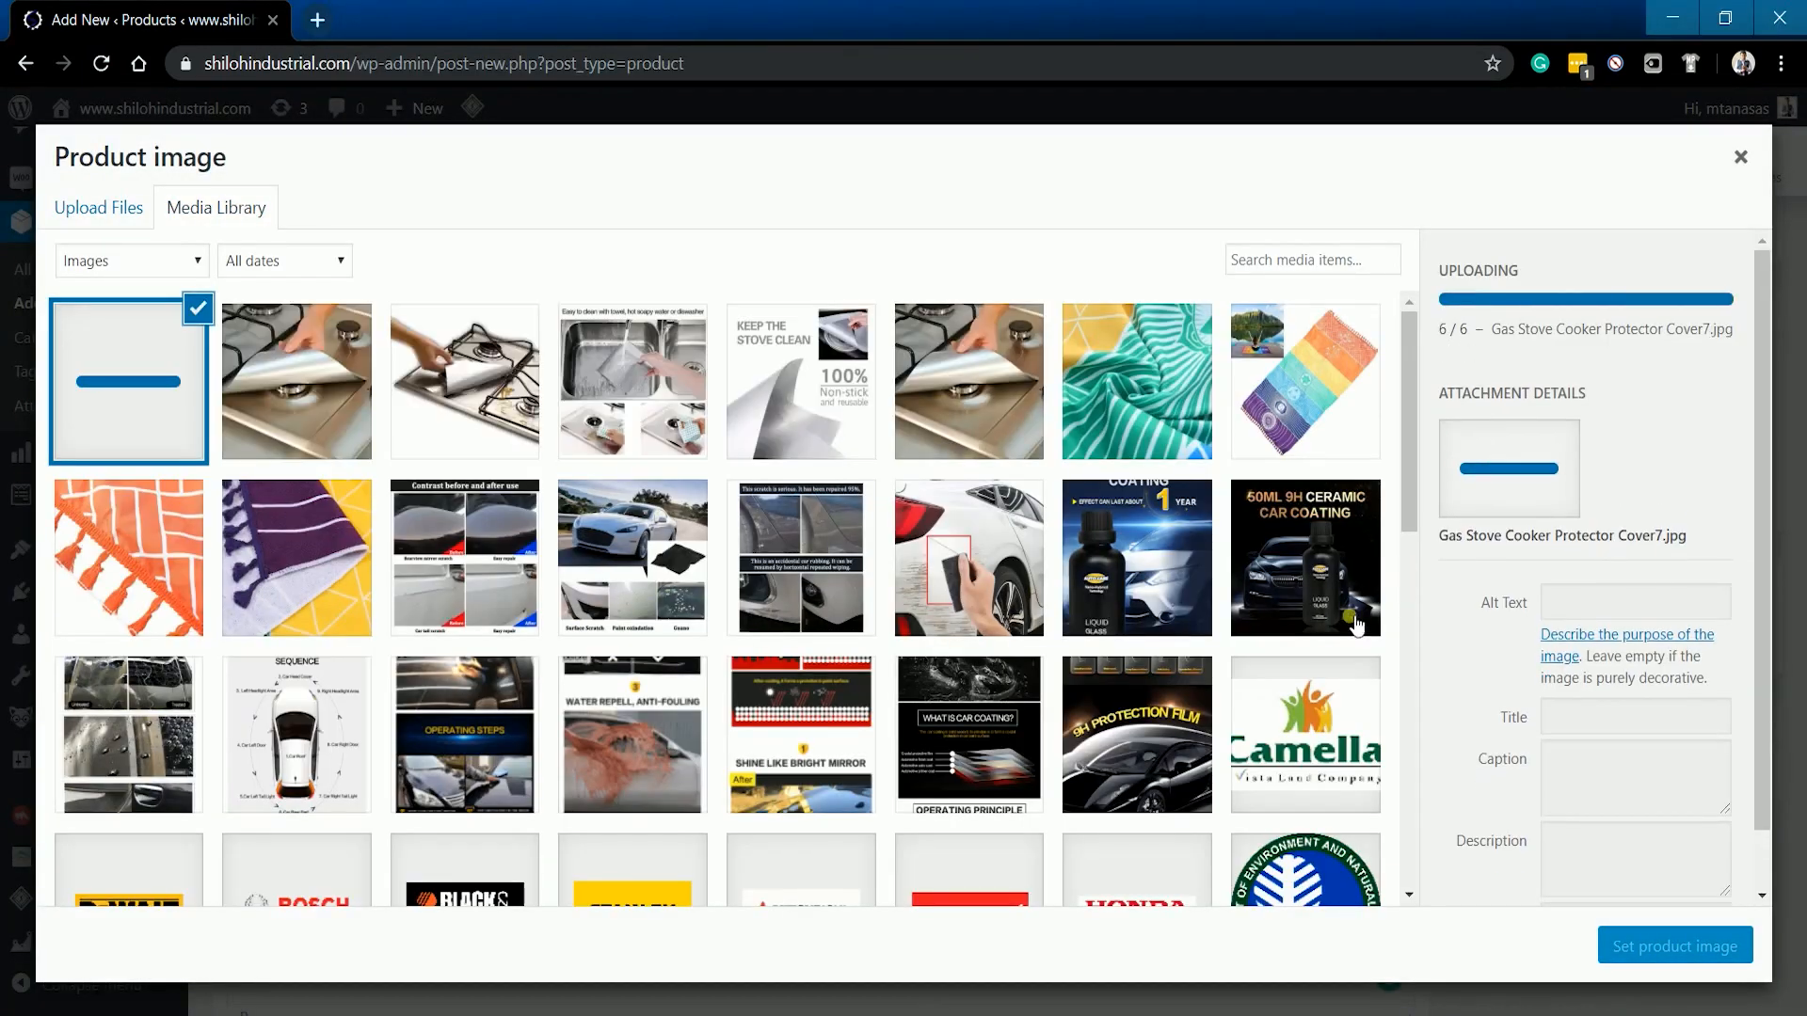
# - Give Cover6 alt text and description 'stove-protector-main' and set it as the product image
pyautogui.click(288, 376)
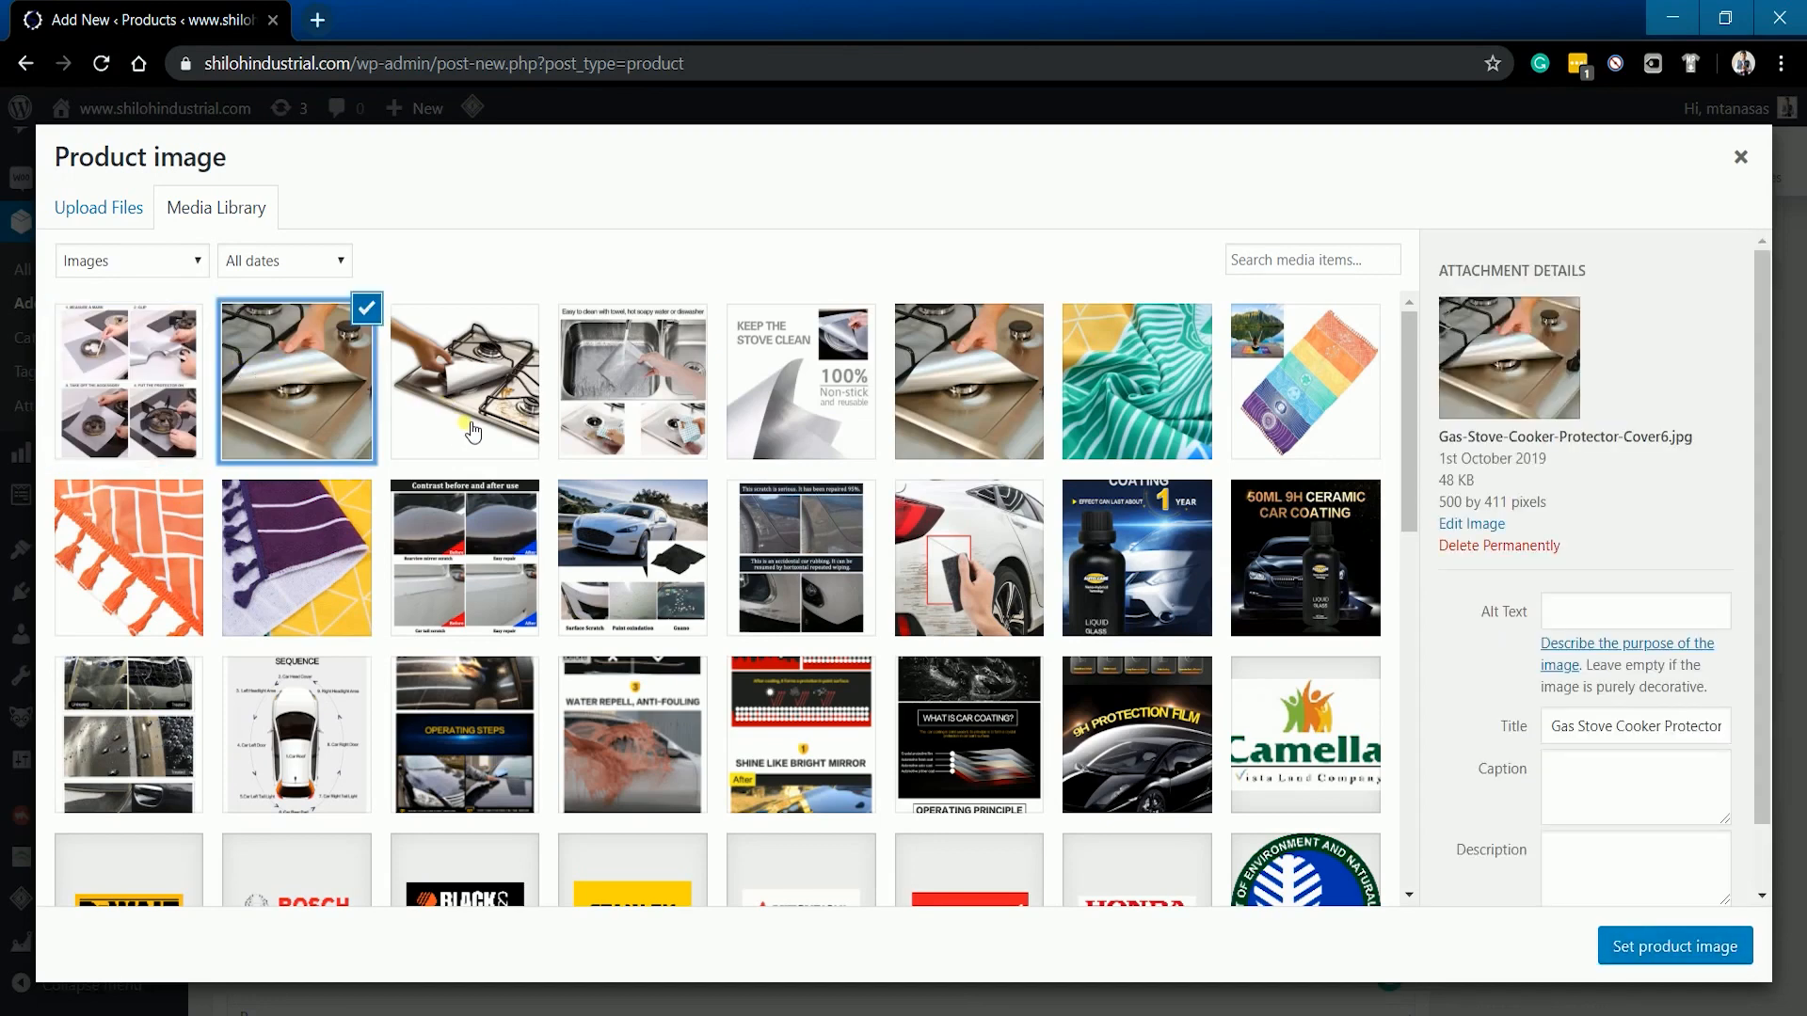
pyautogui.click(1664, 625)
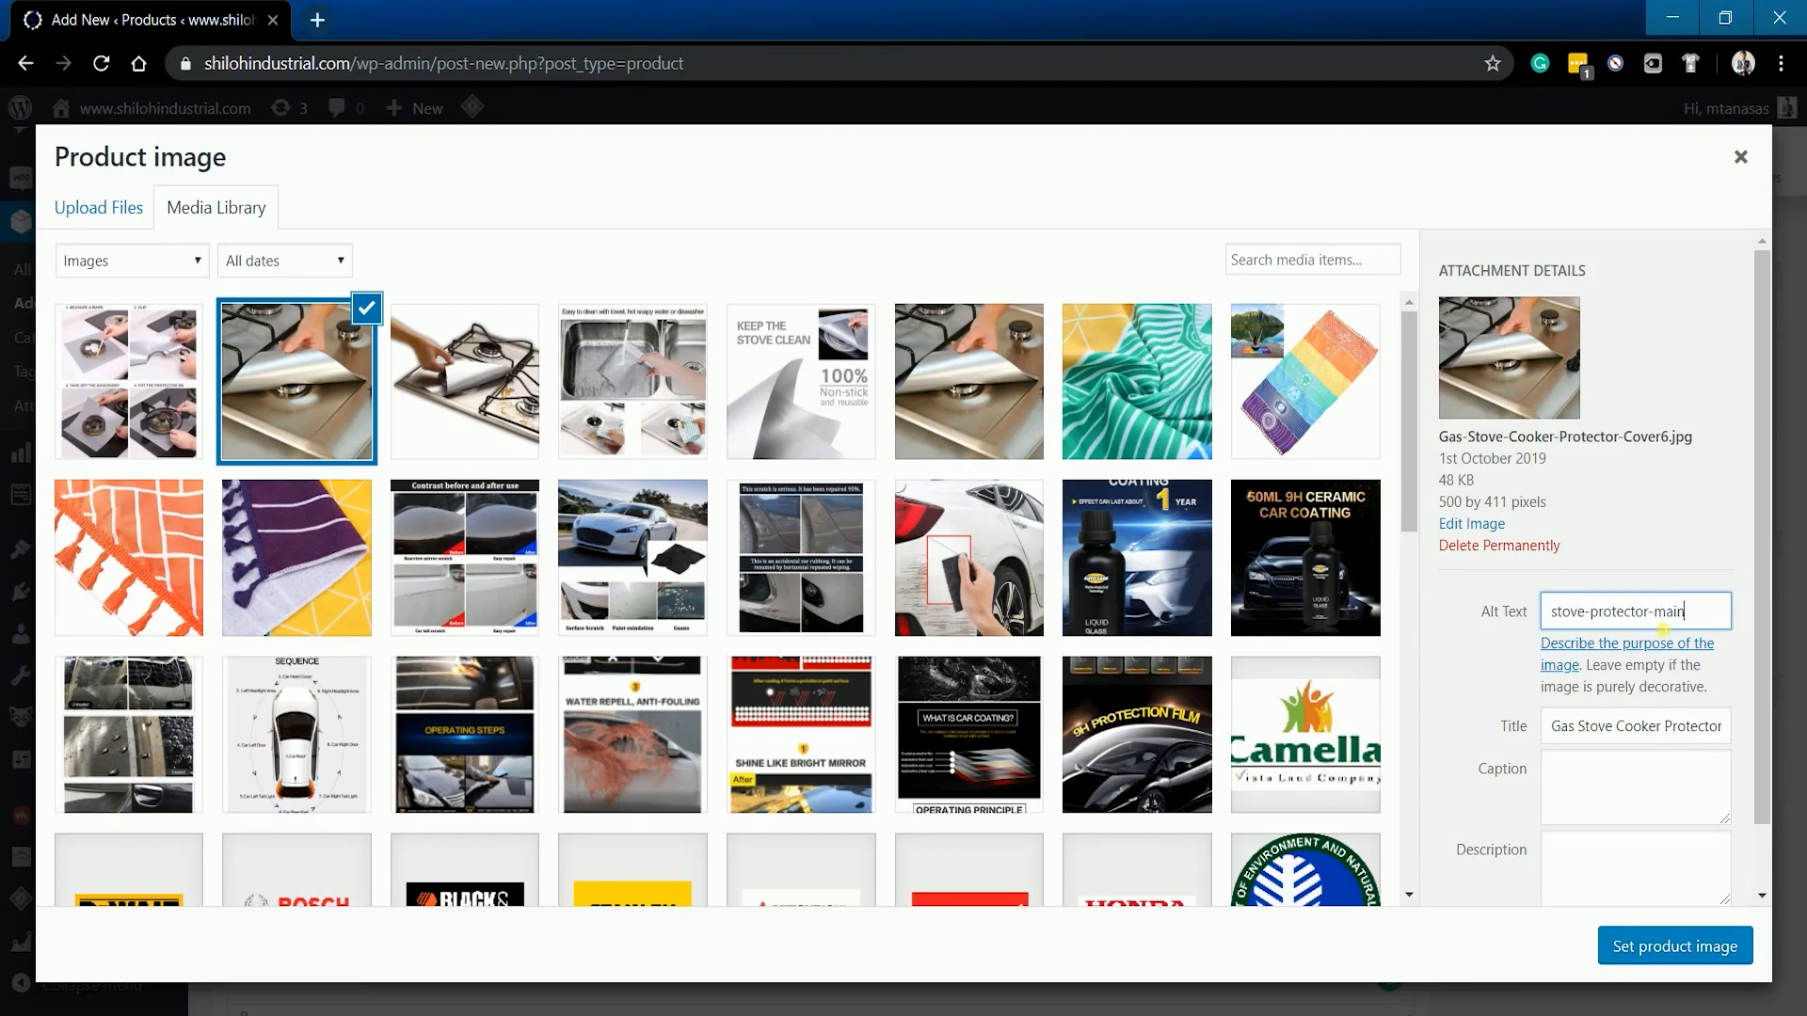
pyautogui.hotkey('ctrl', 'a')
pyautogui.hotkey('ctrl', 'c')
pyautogui.click(1672, 847)
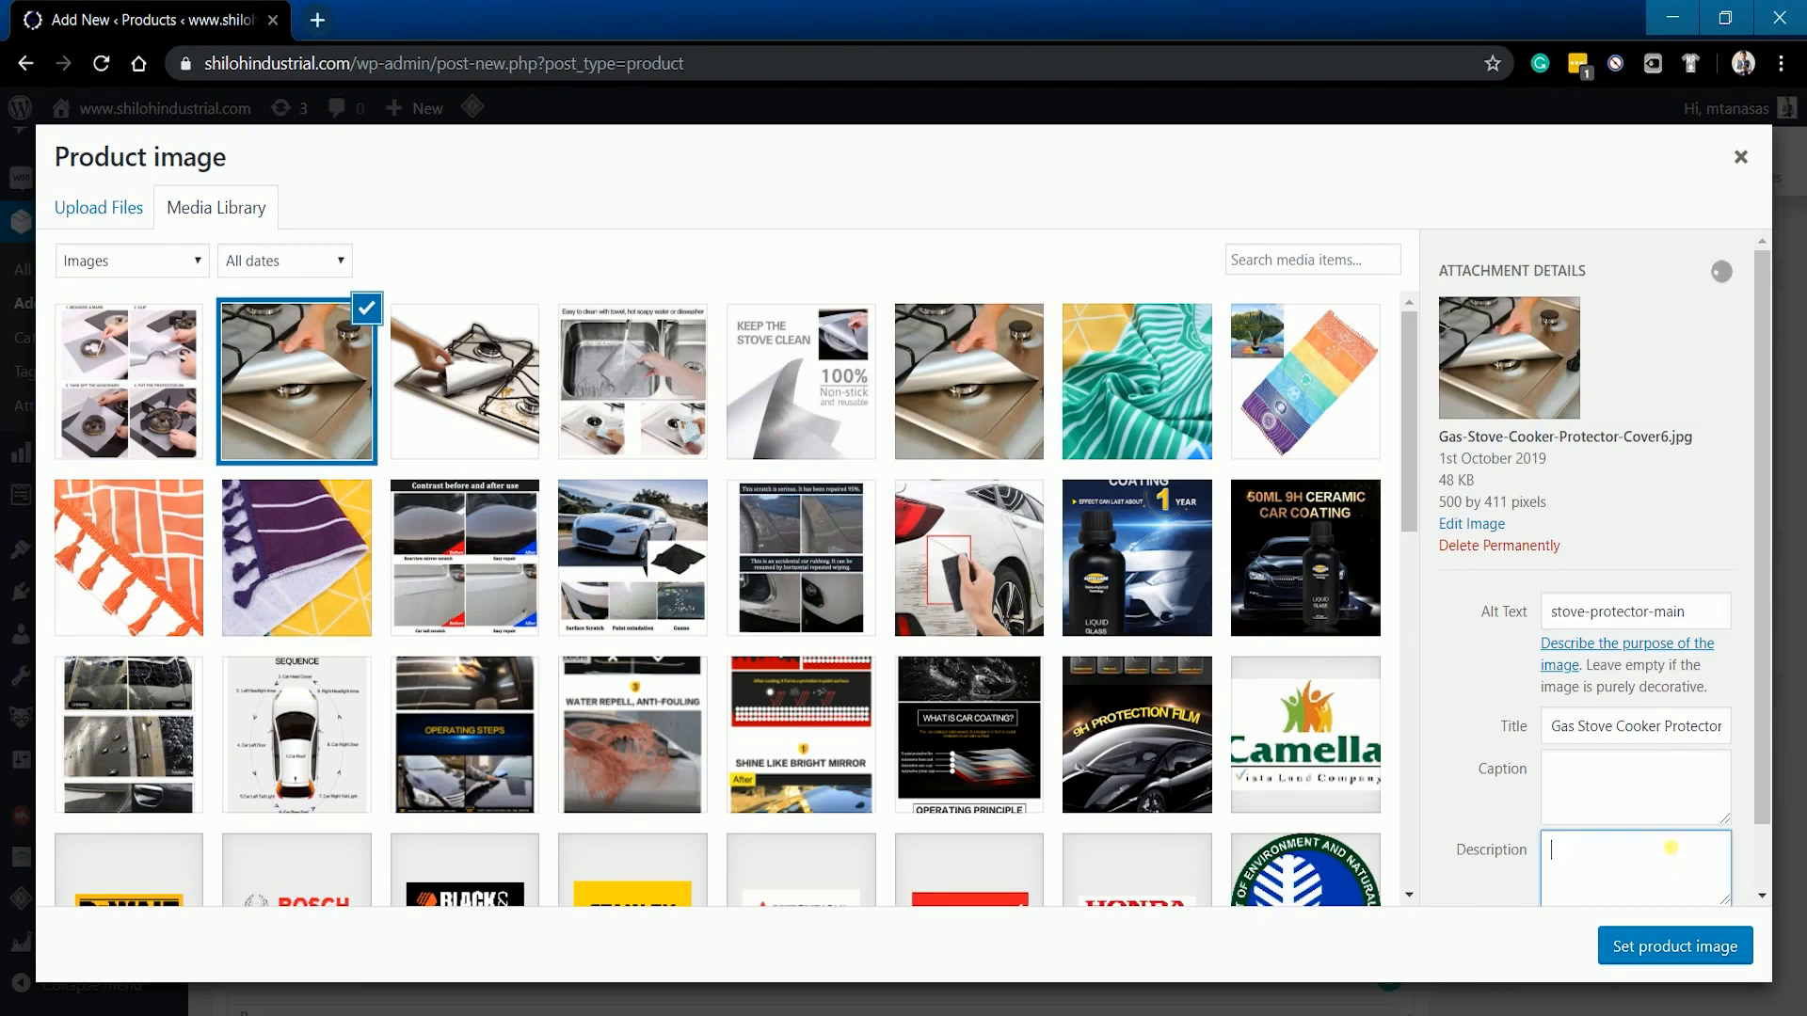
pyautogui.hotkey('ctrl', 'v')
pyautogui.click(1649, 810)
pyautogui.hotkey('ctrl', 'v')
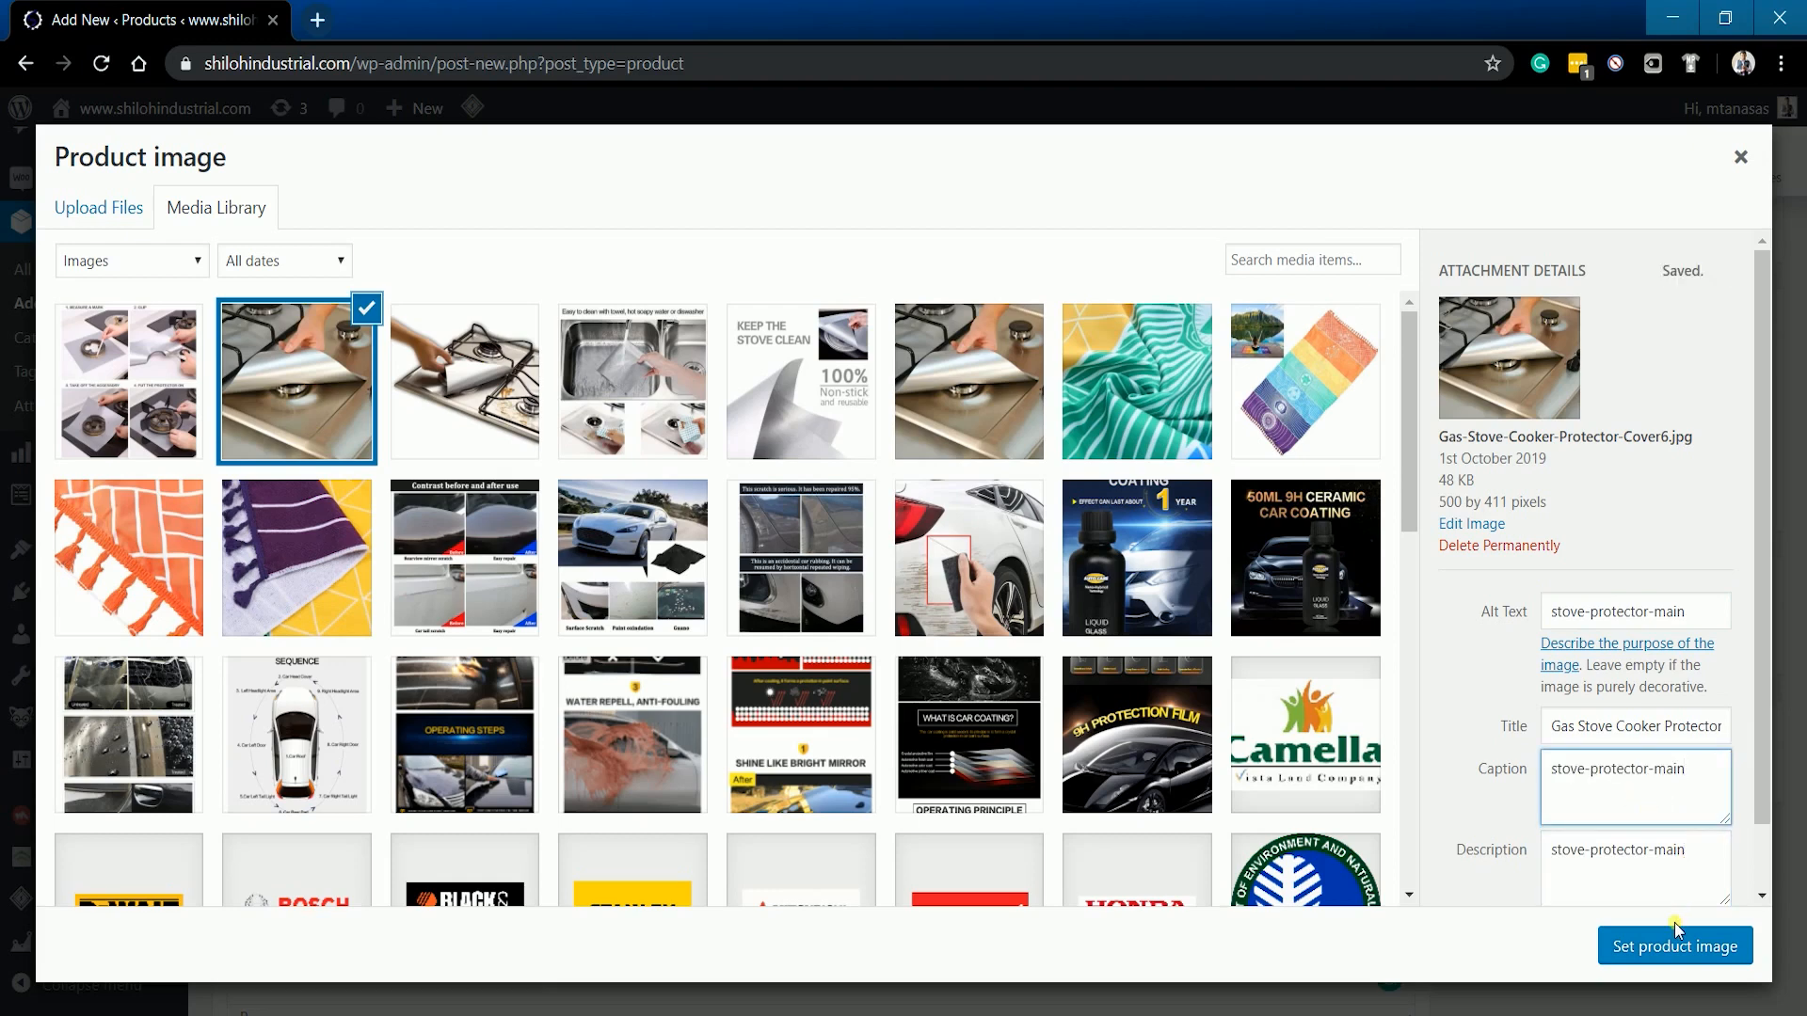
pyautogui.hotkey('ctrl', 'z')
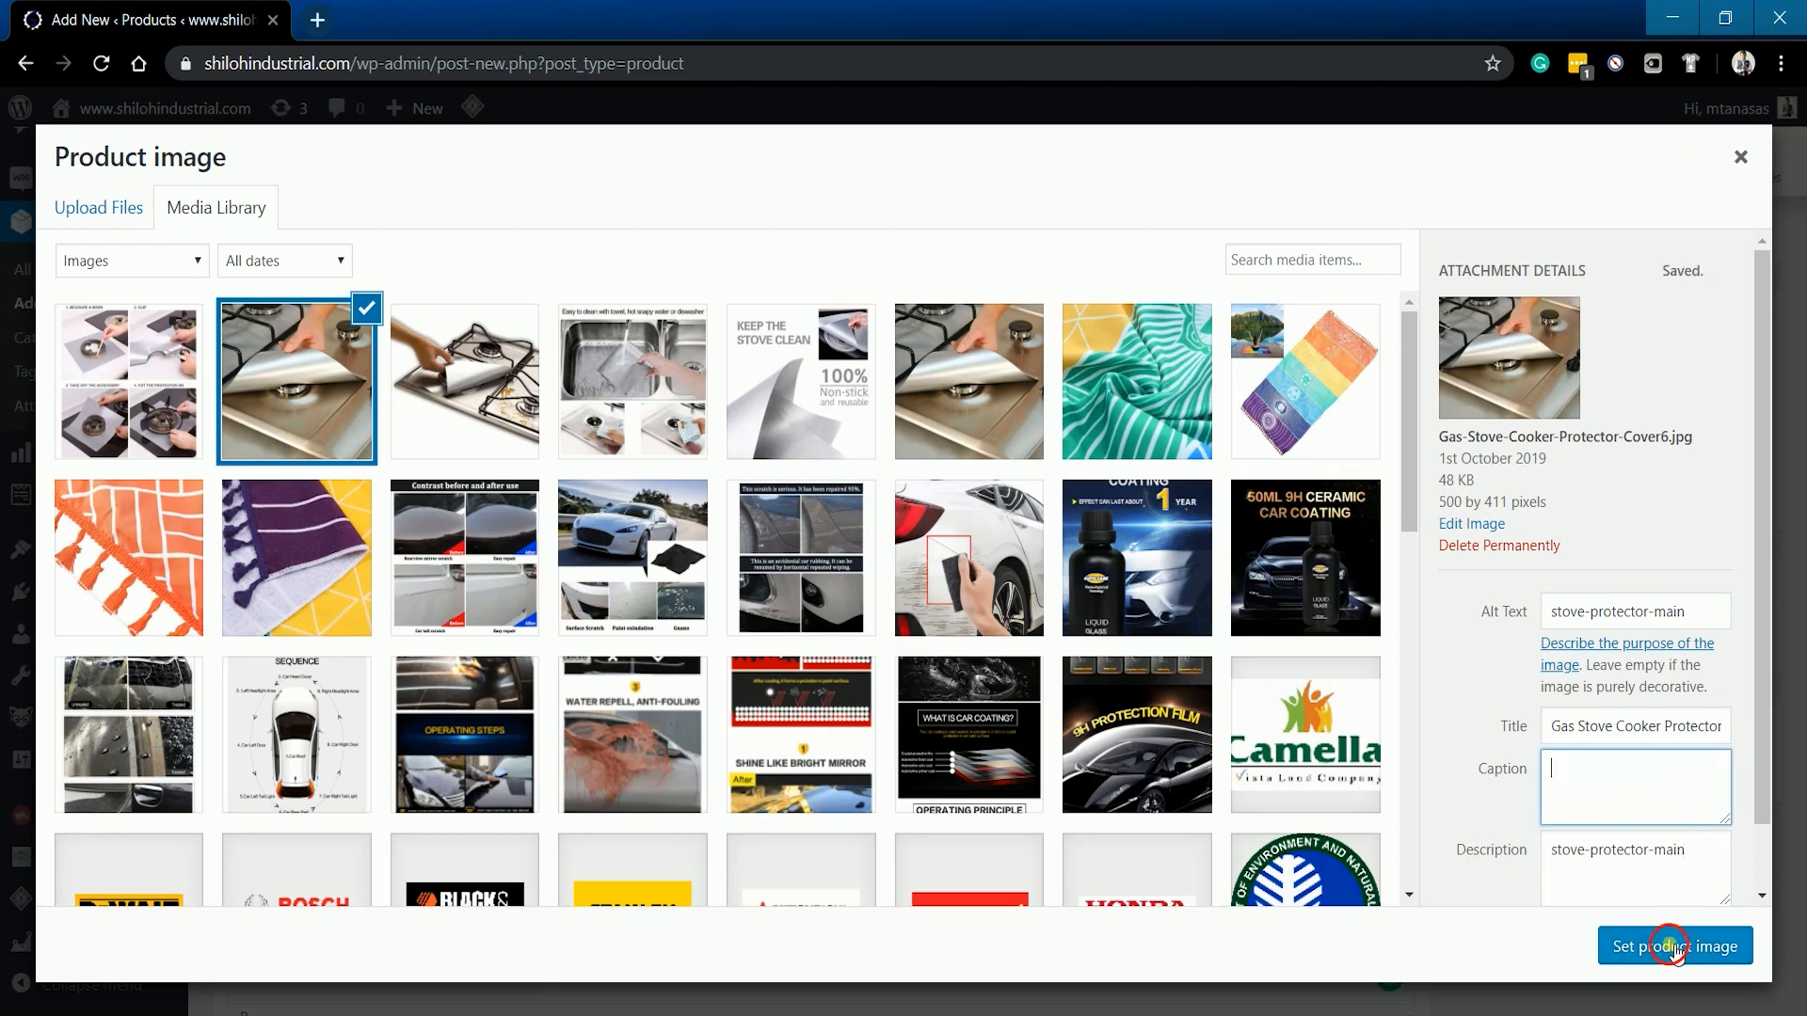
pyautogui.click(1671, 946)
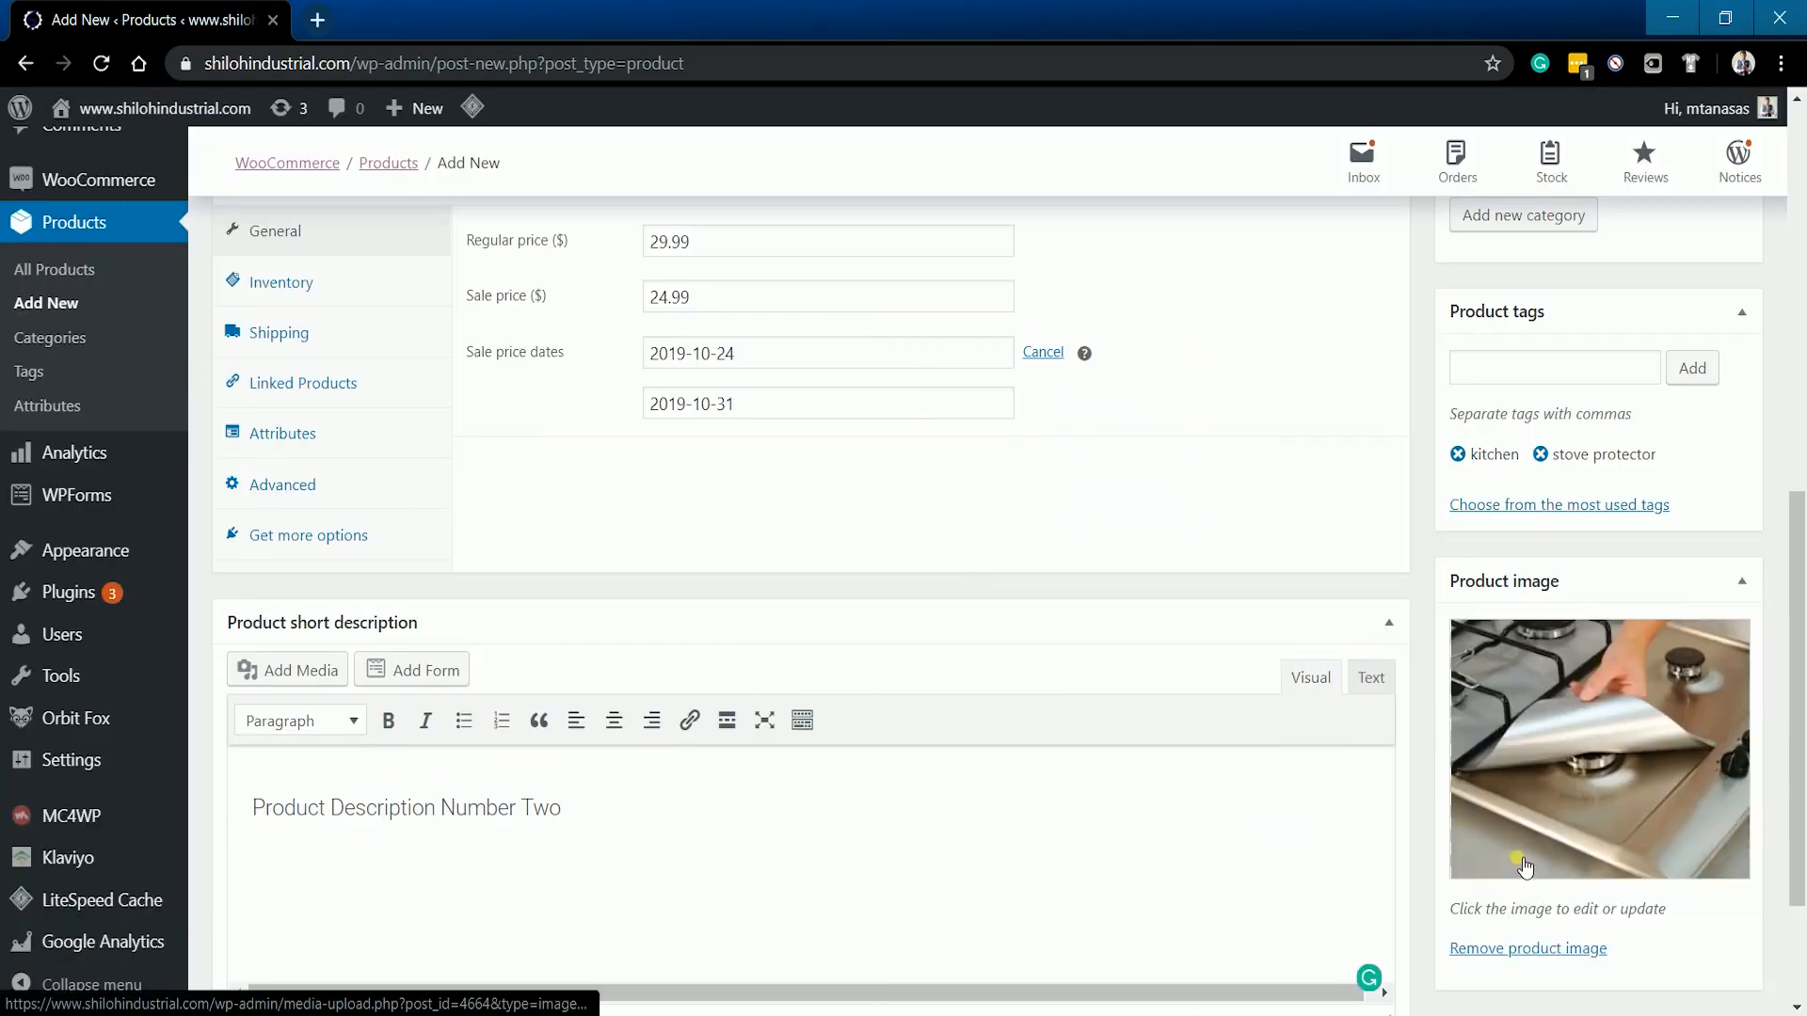
# - Add the four-step, hand-on-stove, sink-cleaning, Keep the Stove Clean and last stove images to the gallery
pyautogui.scroll(-2, 1524, 865)
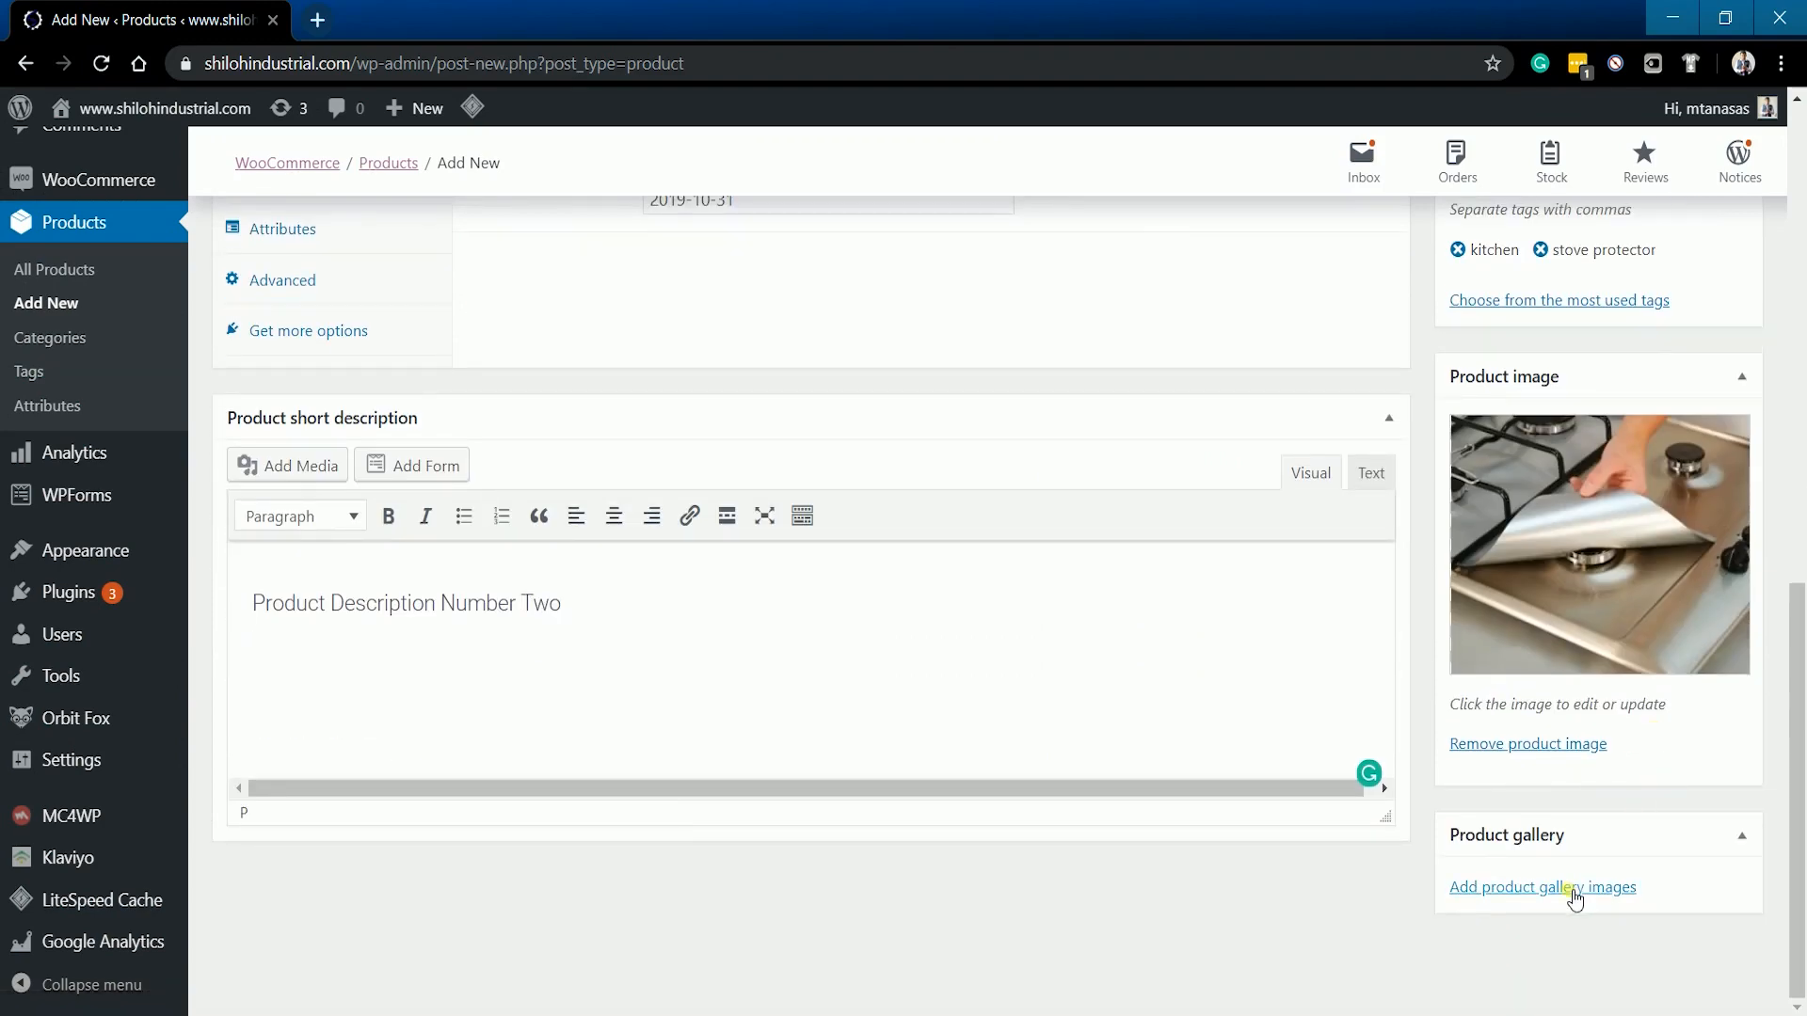
pyautogui.click(1573, 895)
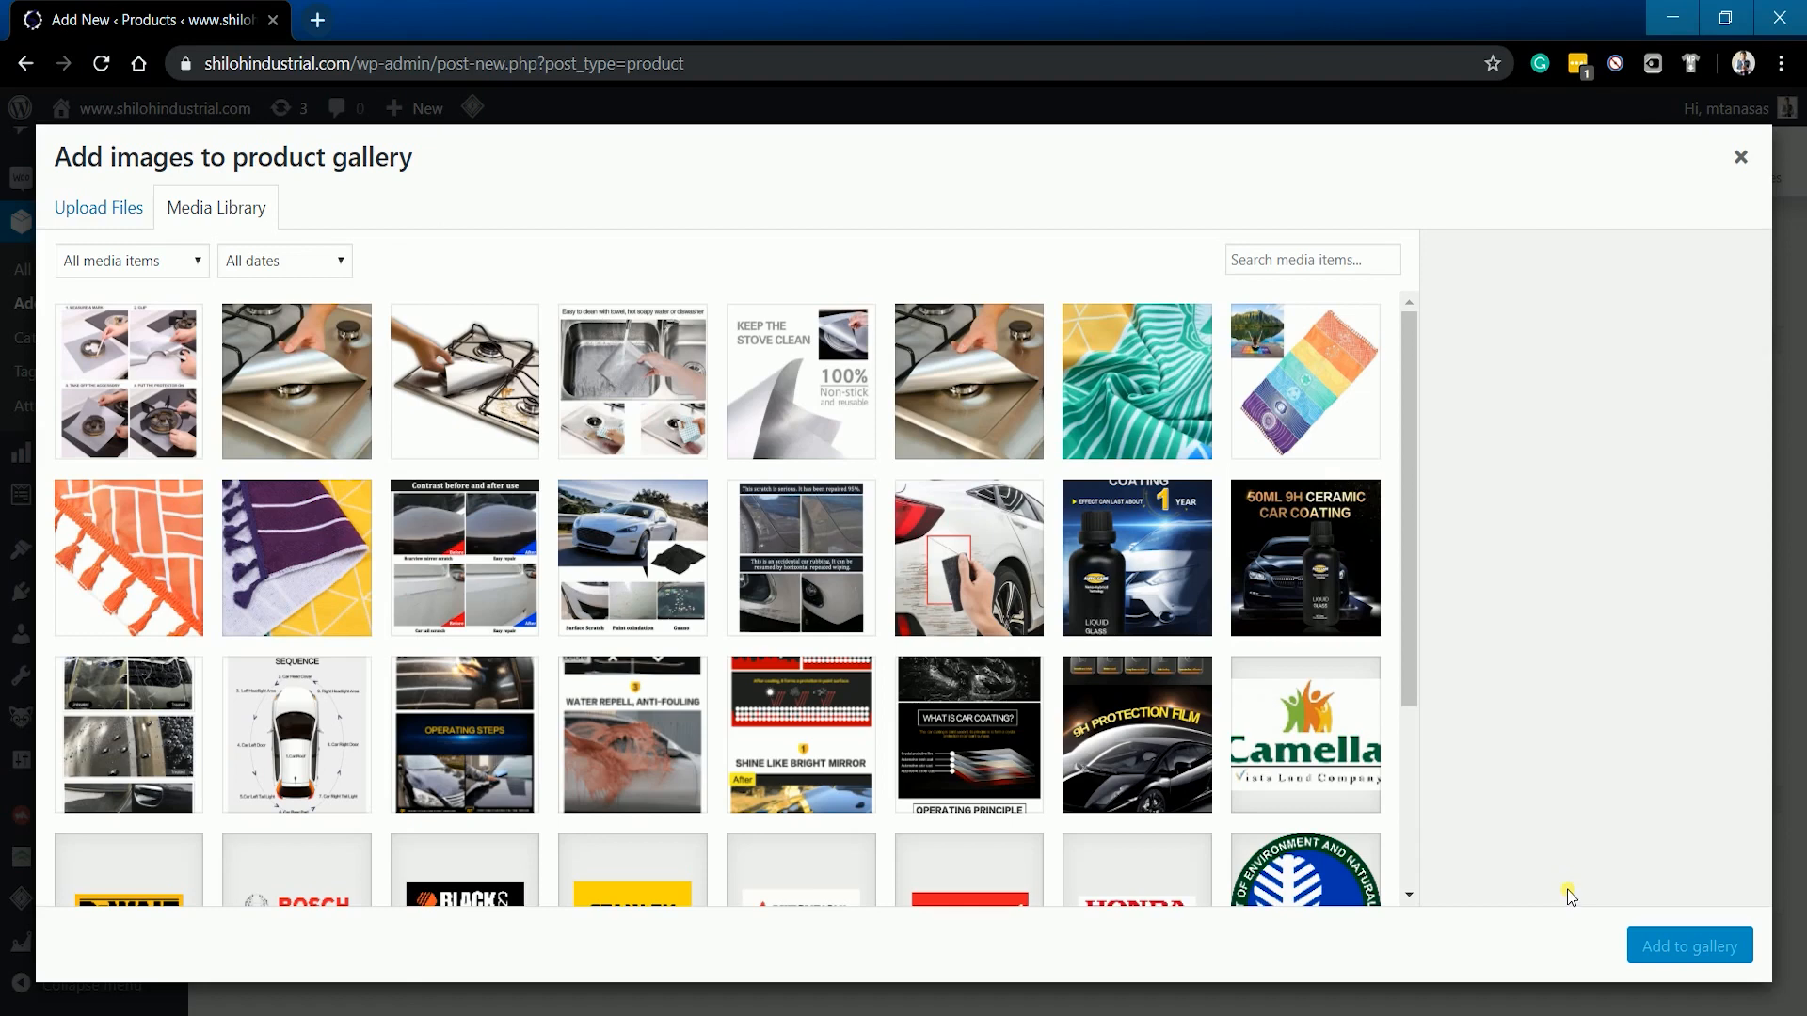
pyautogui.click(106, 397)
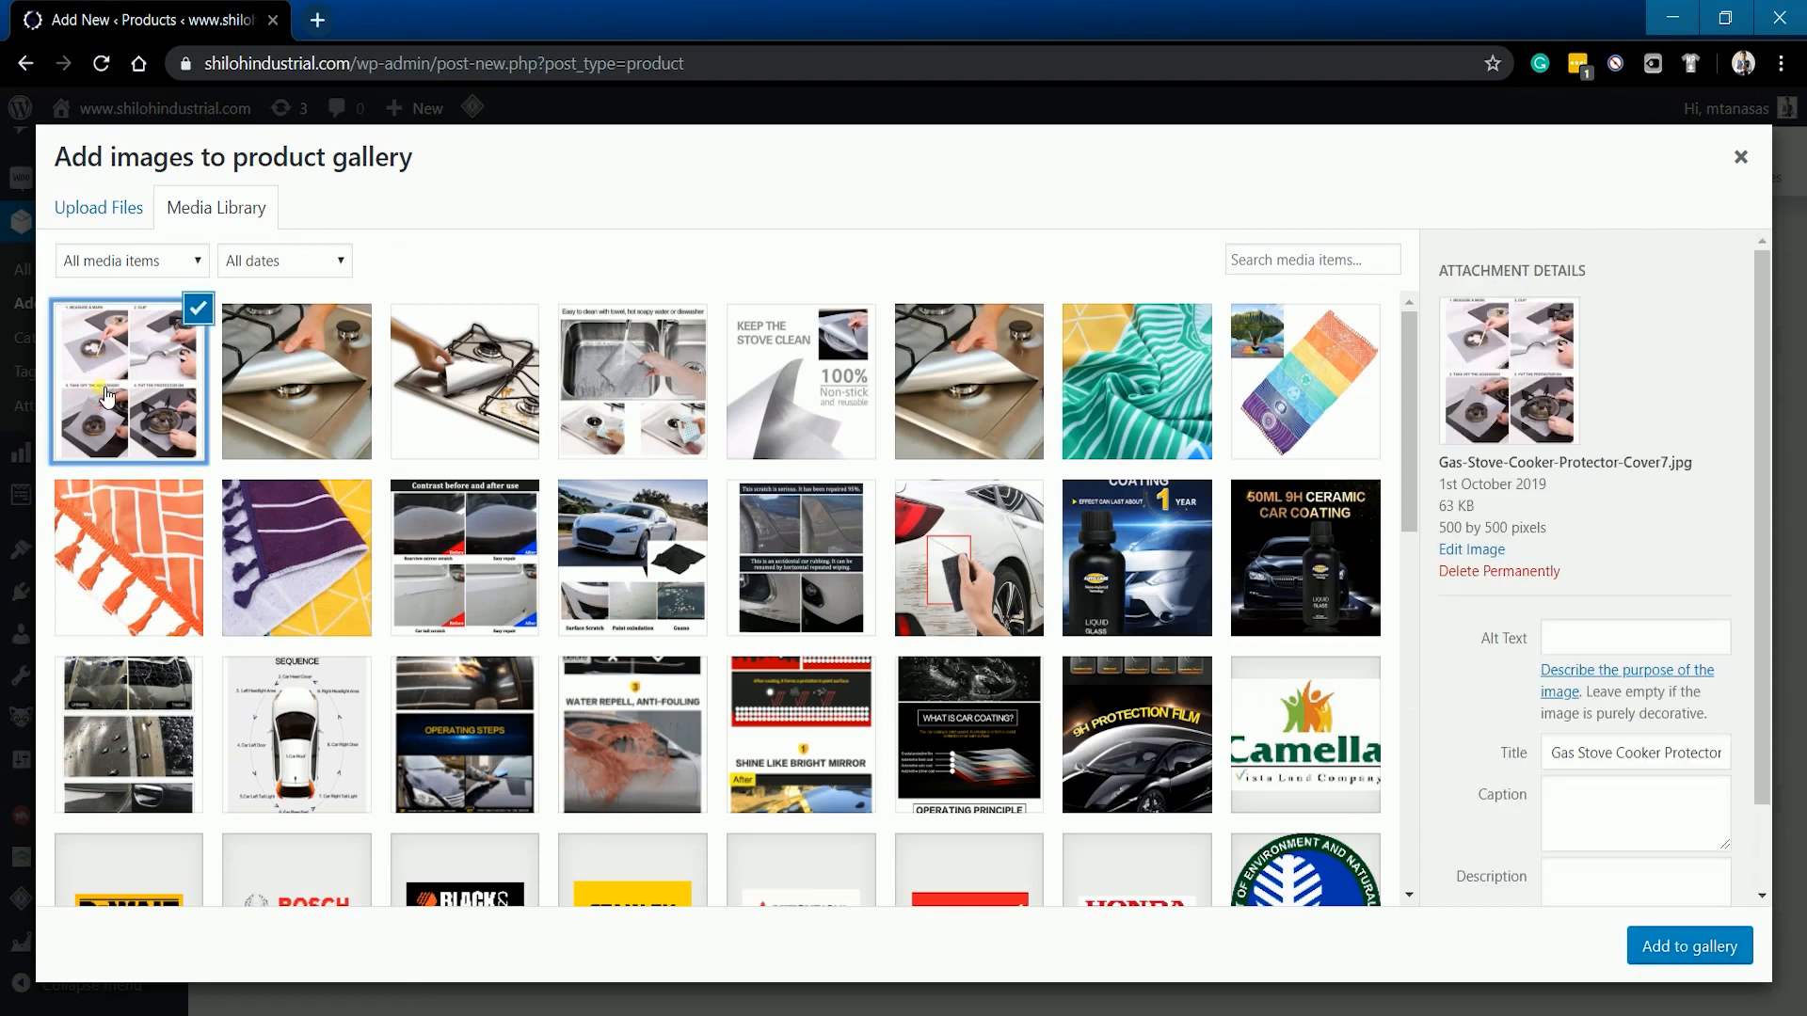
pyautogui.keyDown('ctrl'); pyautogui.click(311, 400); pyautogui.keyUp('ctrl')
pyautogui.keyDown('ctrl'); pyautogui.click(344, 397); pyautogui.keyUp('ctrl')
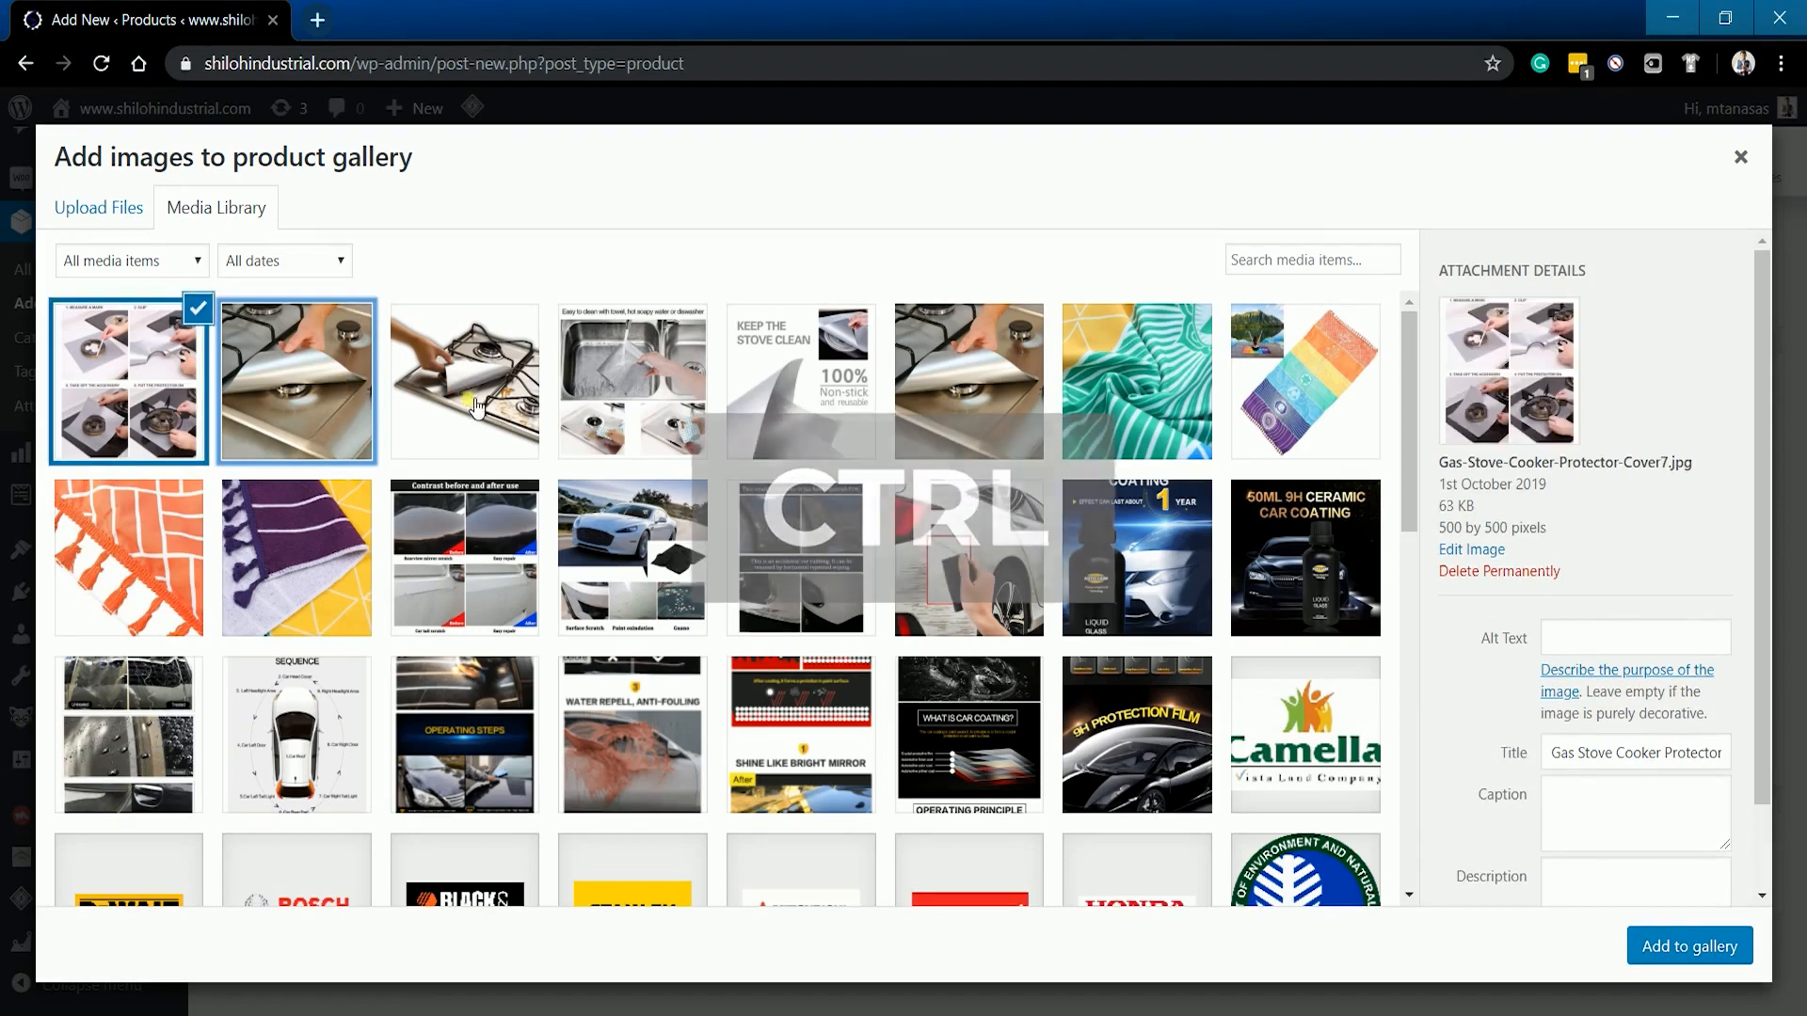
pyautogui.keyDown('ctrl'); pyautogui.click(471, 402); pyautogui.keyUp('ctrl')
pyautogui.keyDown('ctrl'); pyautogui.click(684, 405); pyautogui.keyUp('ctrl')
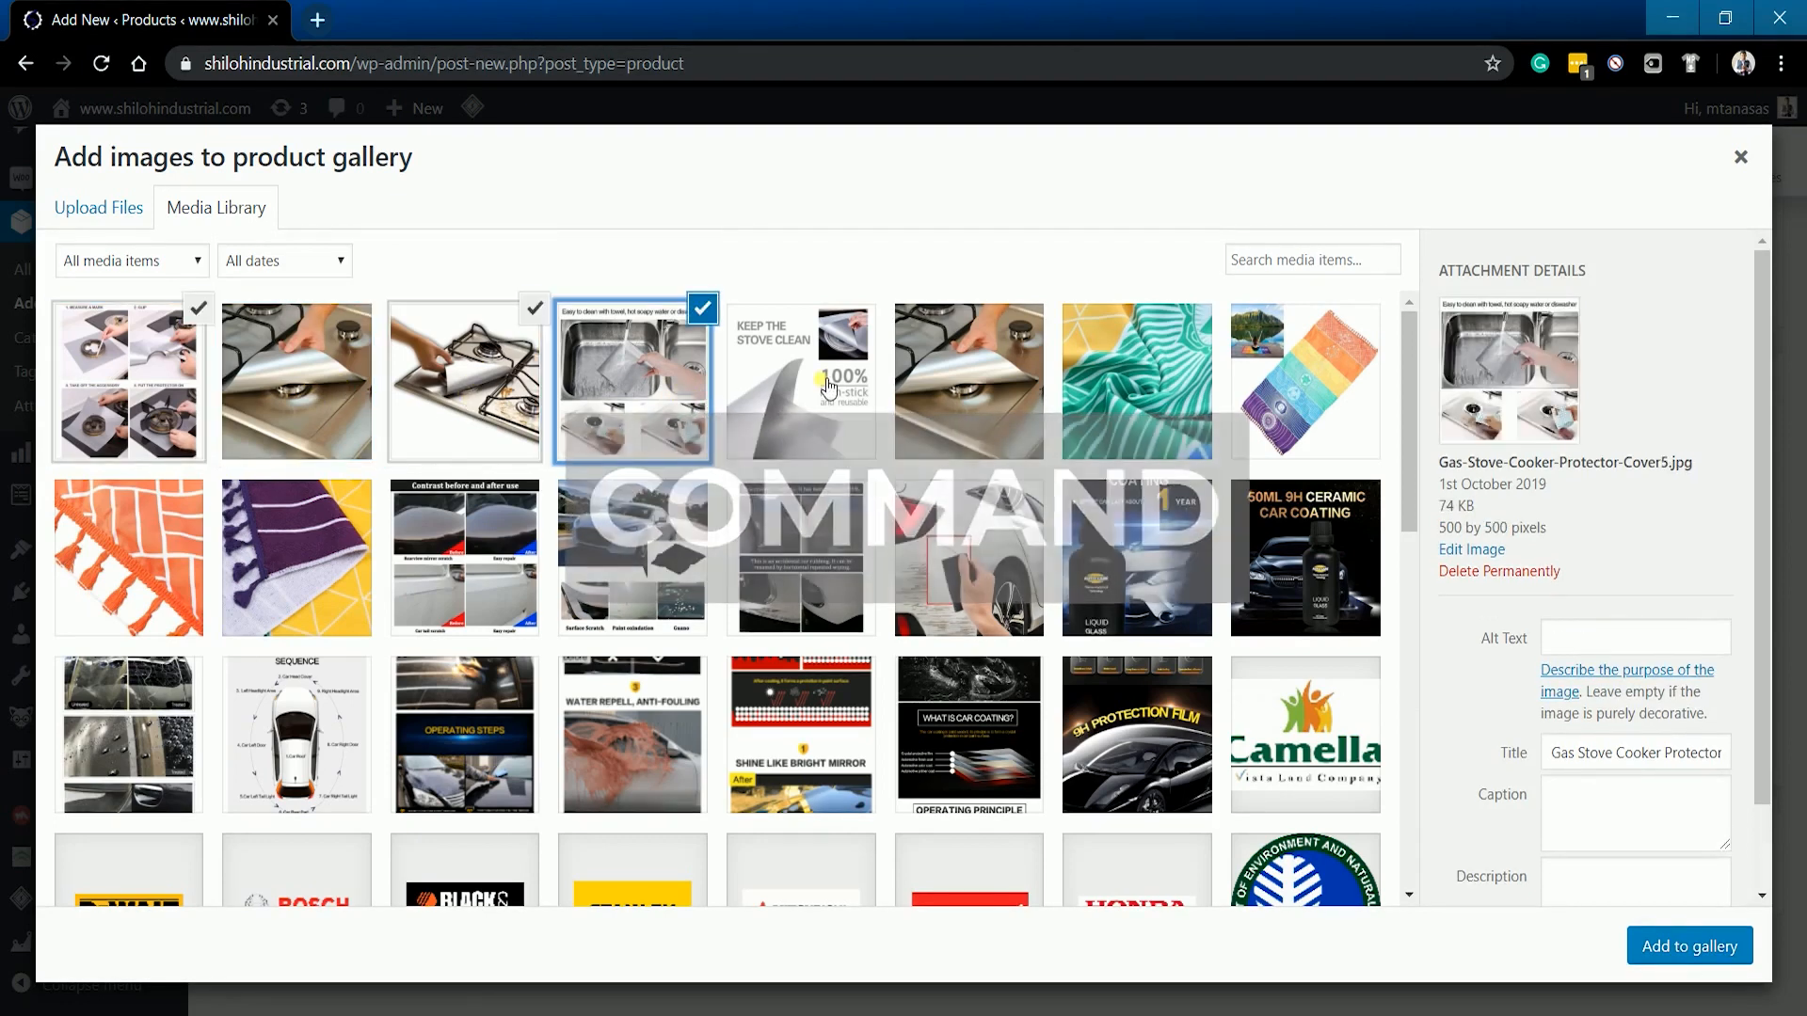
pyautogui.keyDown('ctrl'); pyautogui.click(820, 386); pyautogui.keyUp('ctrl')
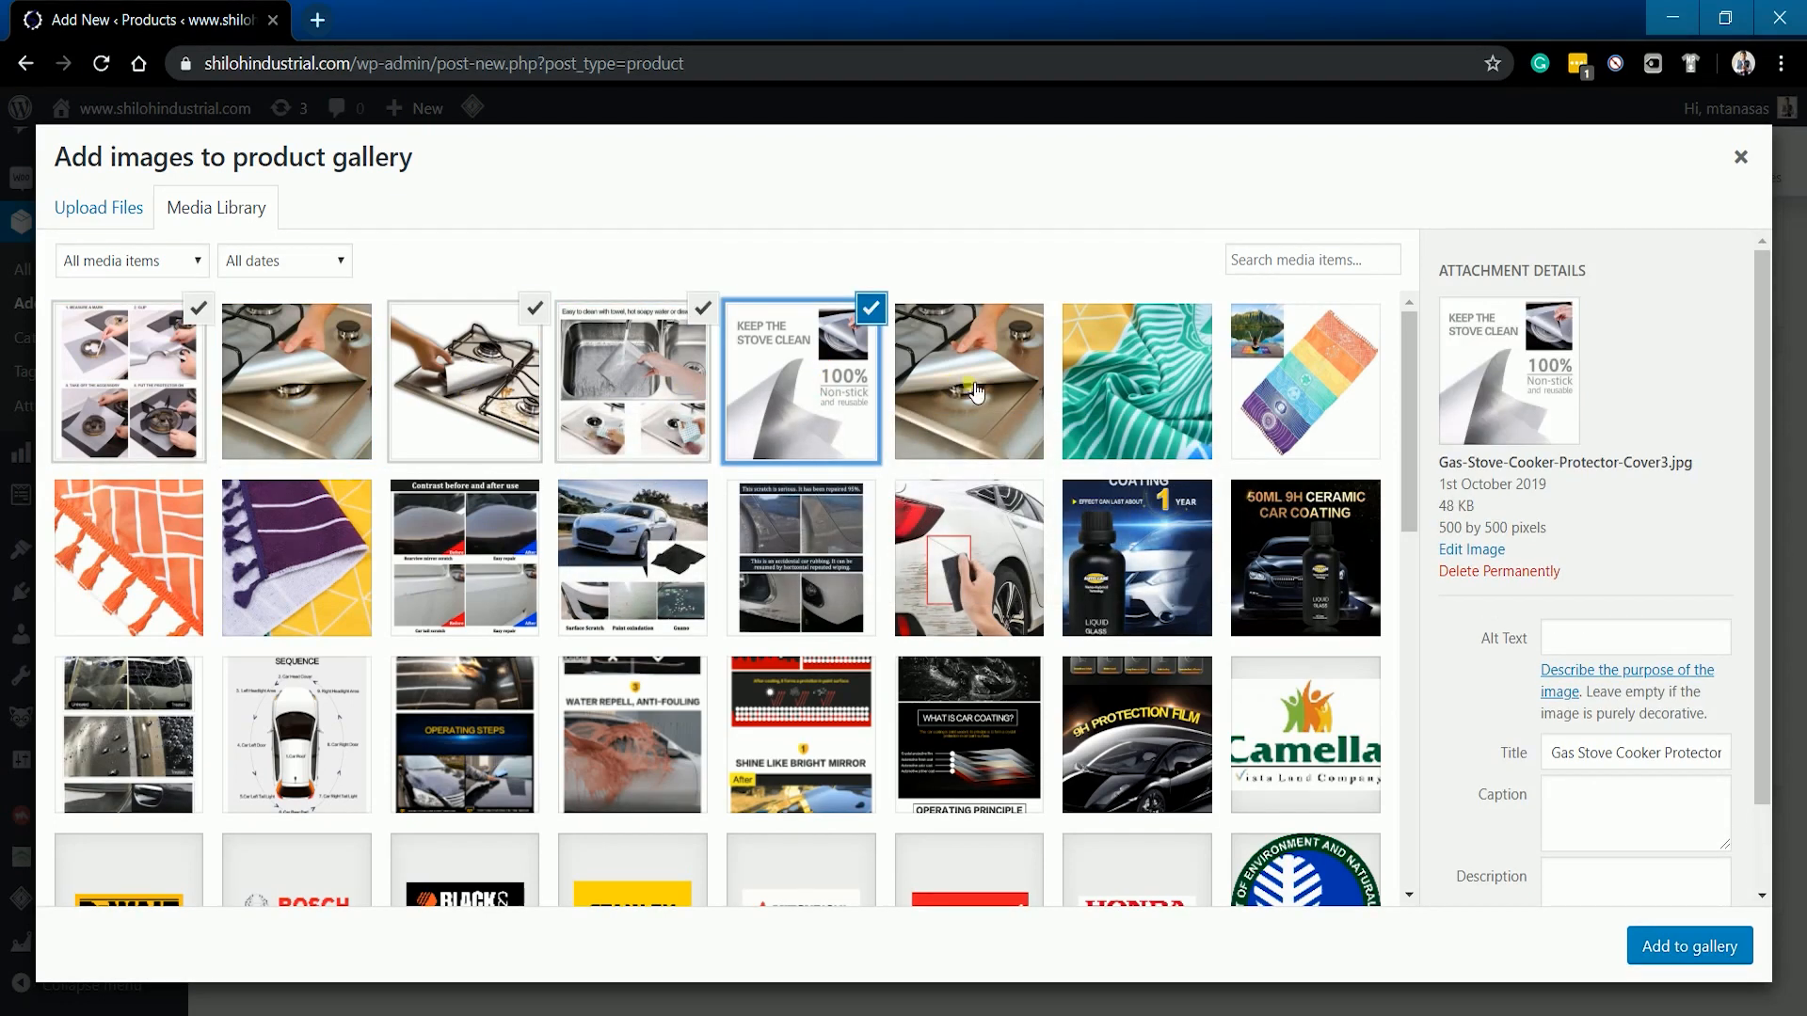
pyautogui.keyDown('ctrl'); pyautogui.click(995, 414); pyautogui.keyUp('ctrl')
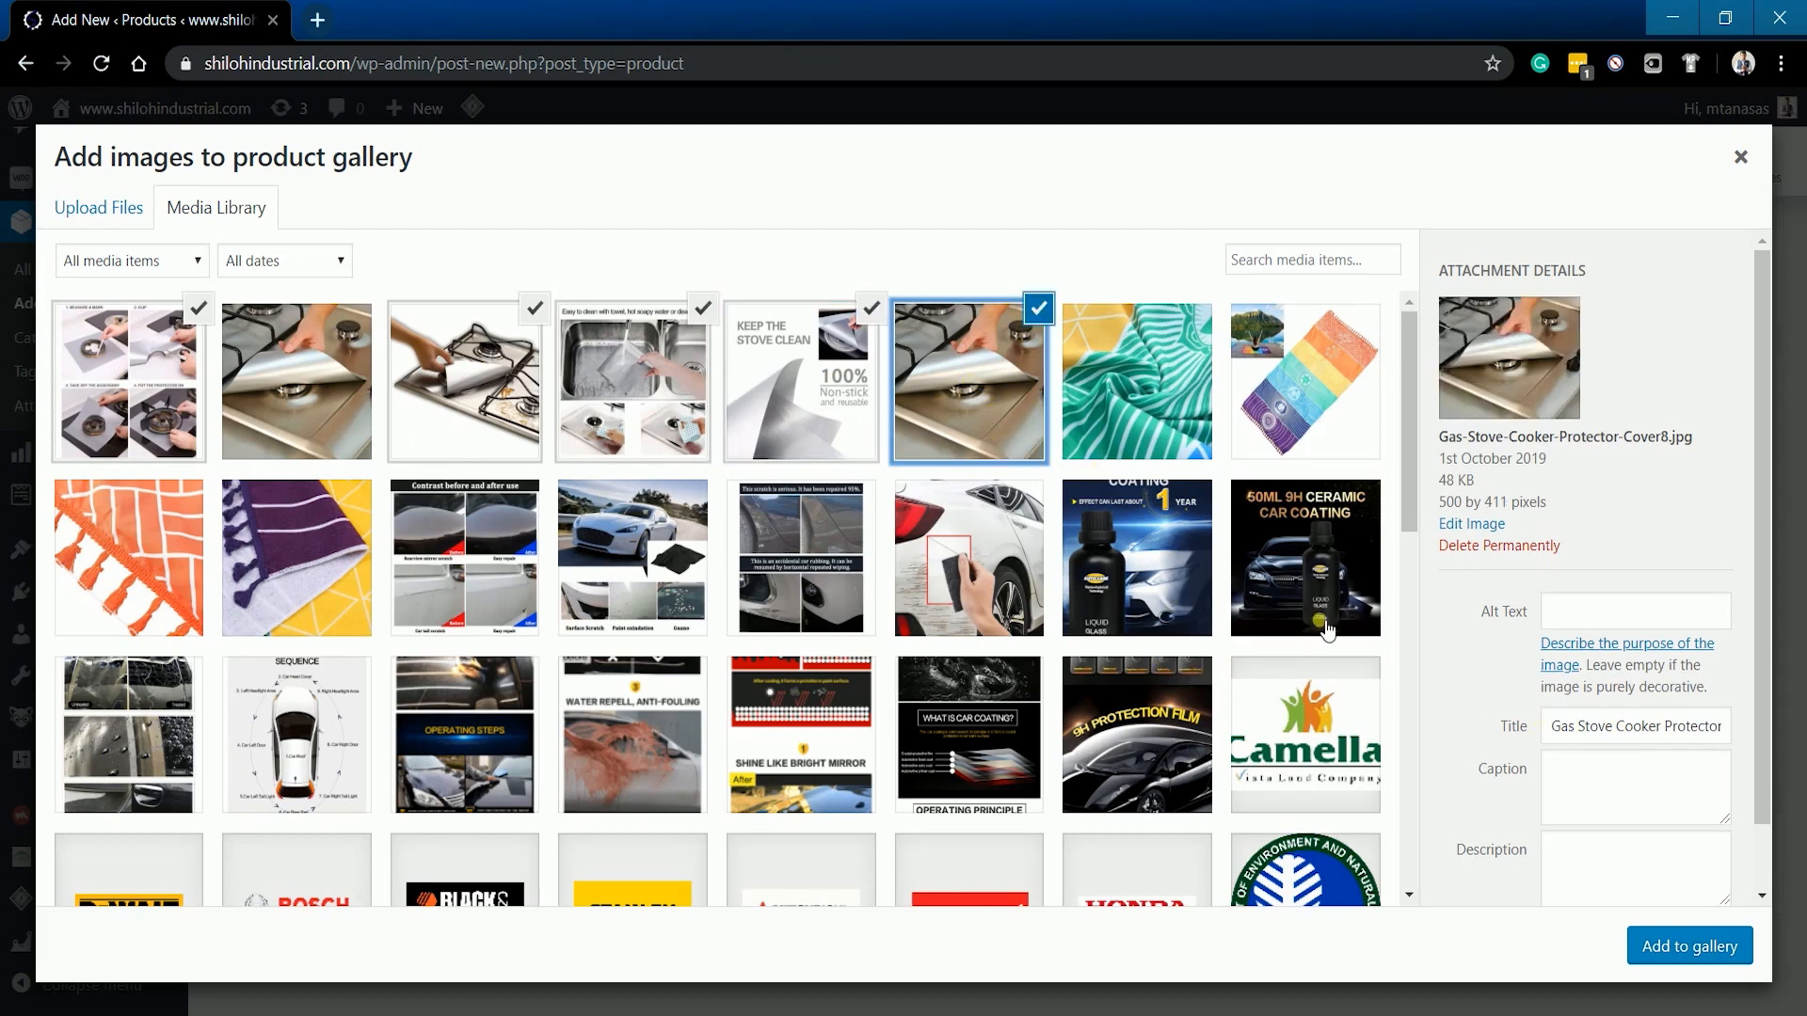
pyautogui.click(1736, 954)
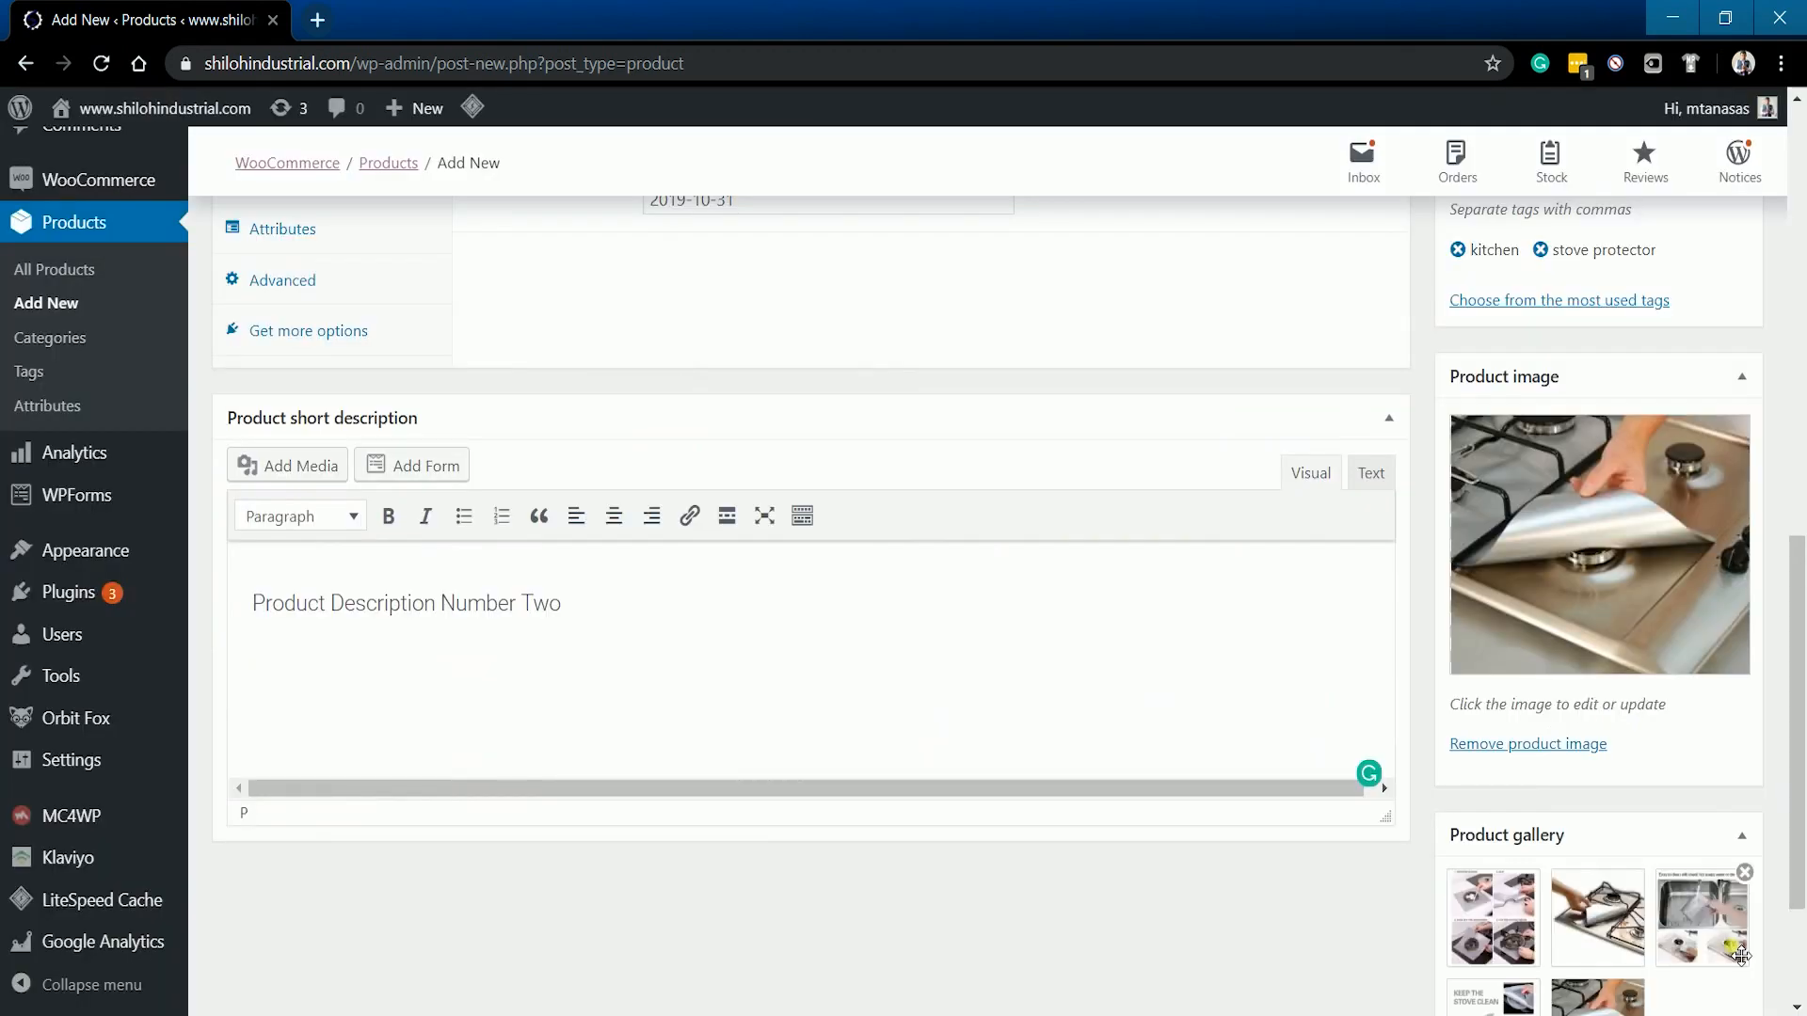
pyautogui.scroll(-3, 1713, 887)
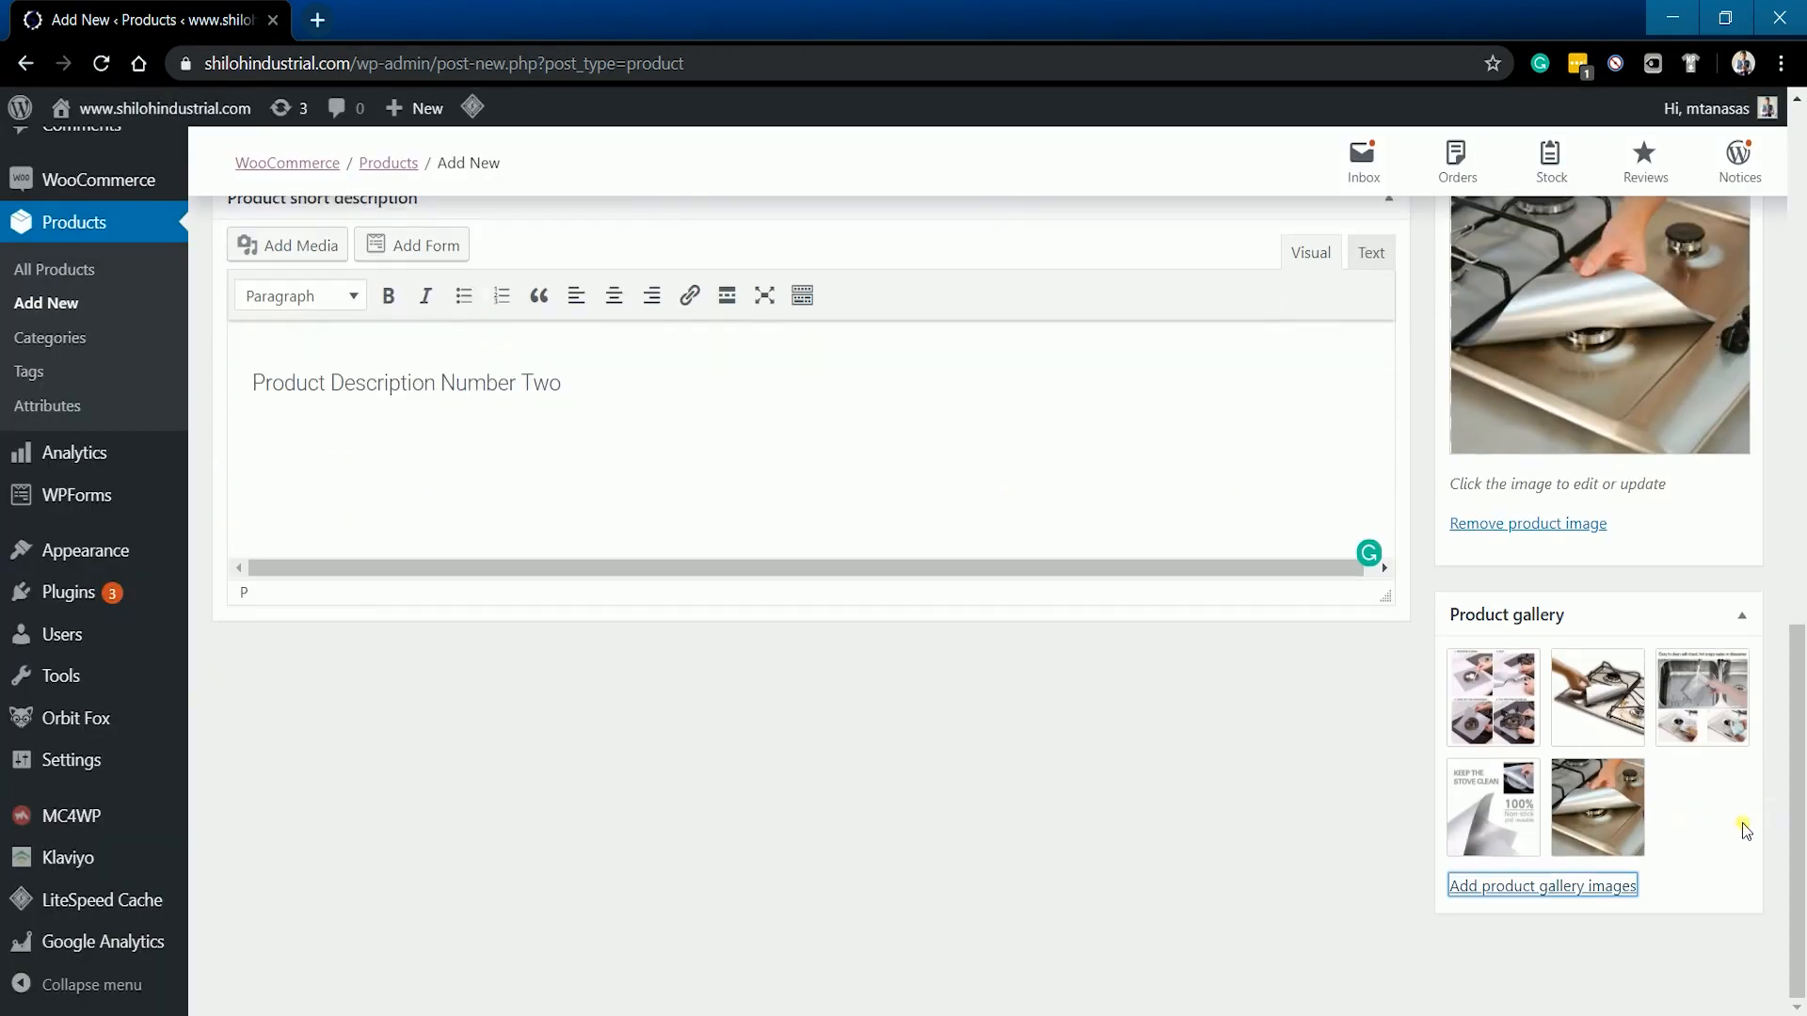
pyautogui.scroll(15, 1710, 839)
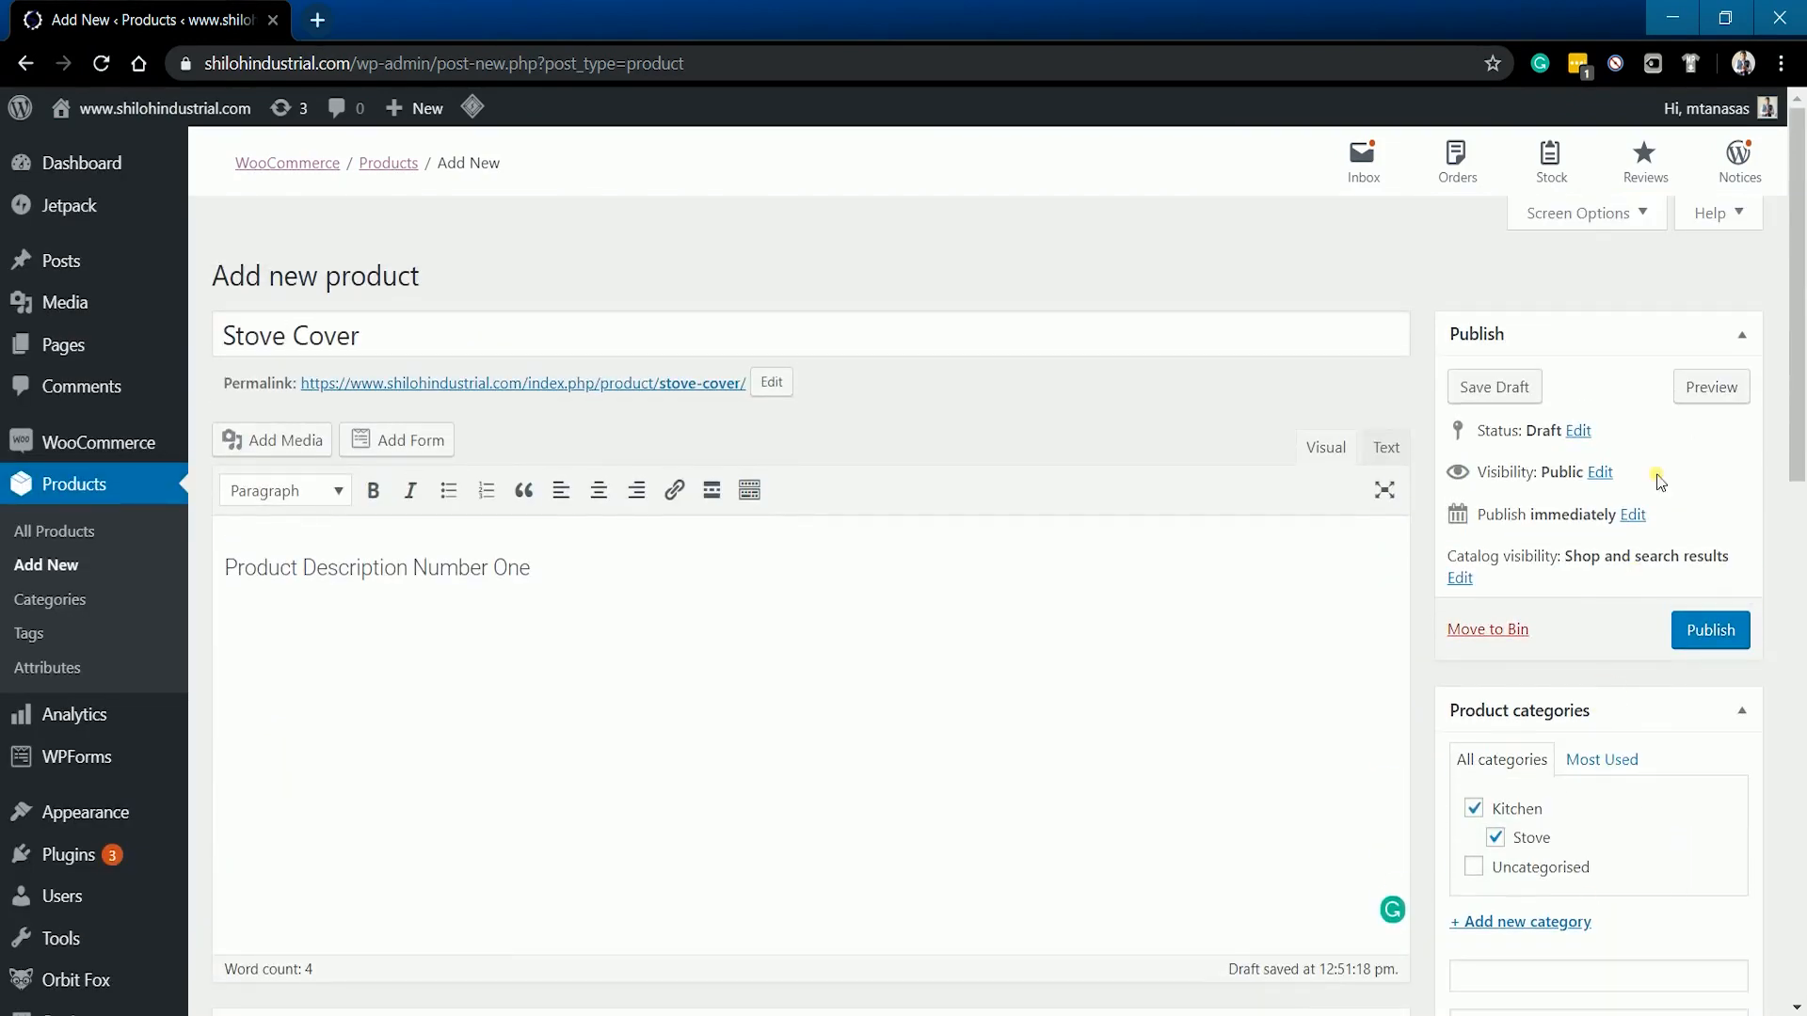
pyautogui.click(1704, 394)
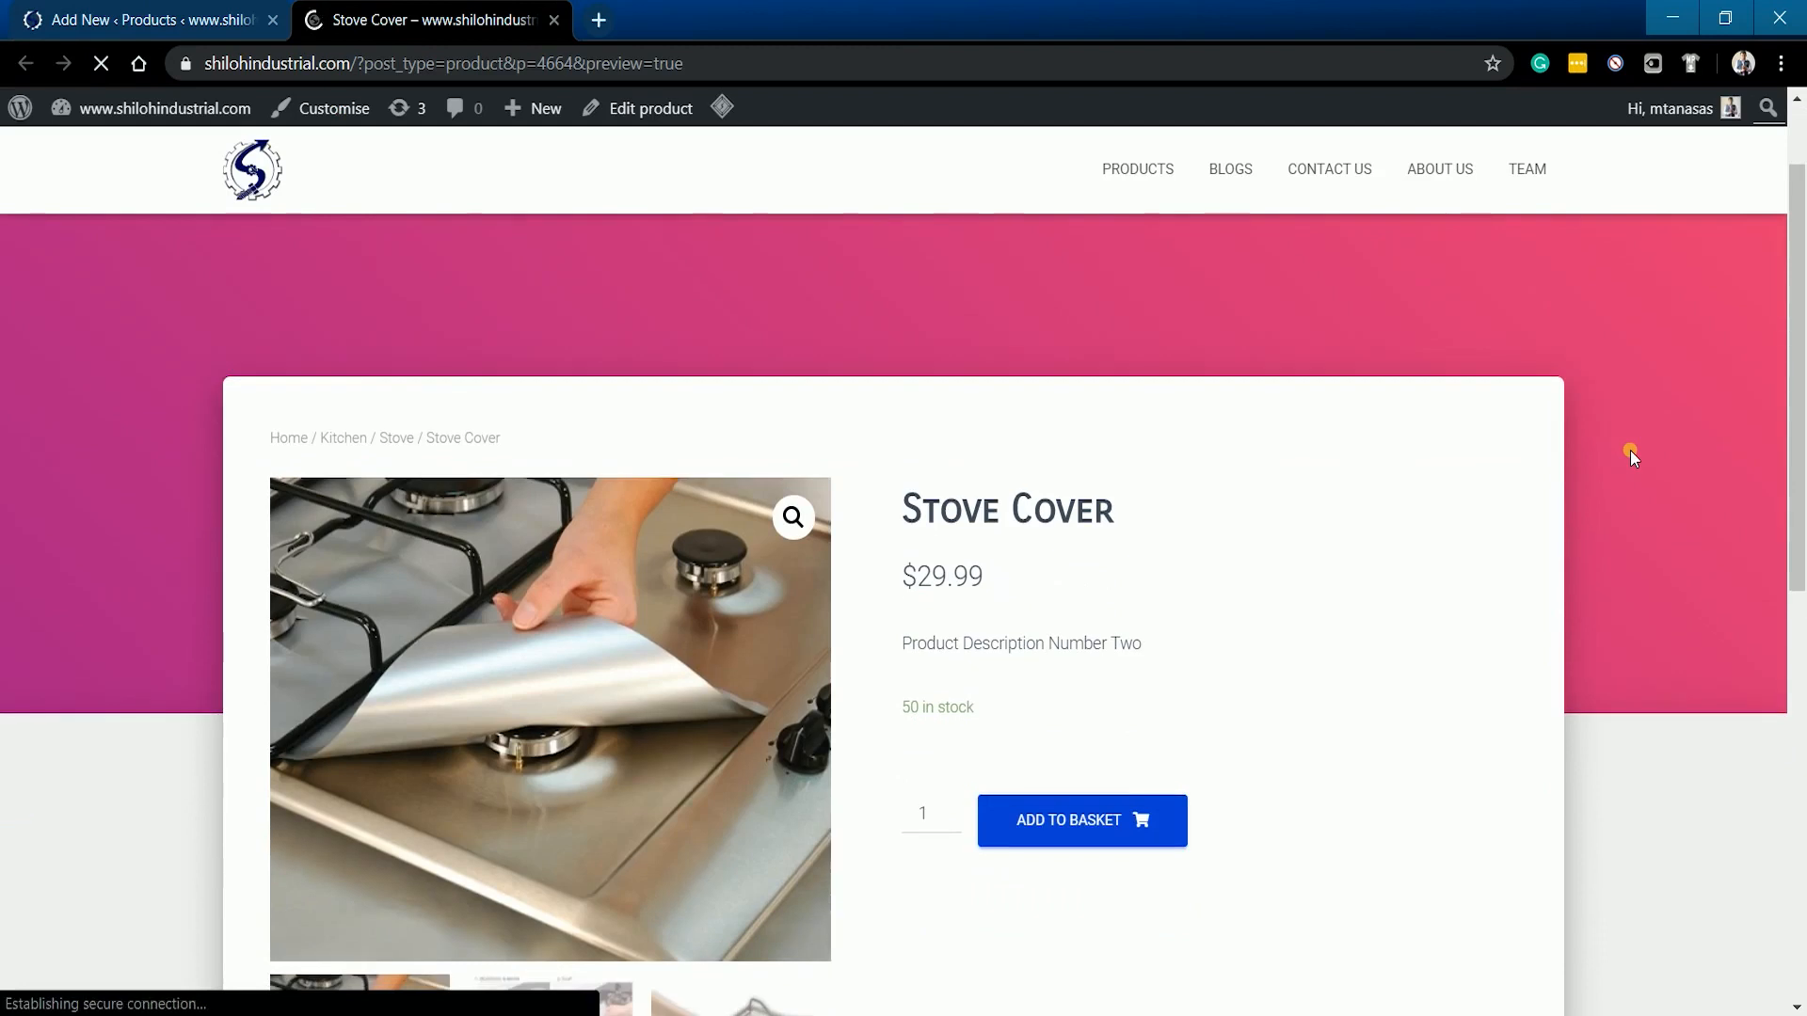
pyautogui.scroll(-3, 1630, 450)
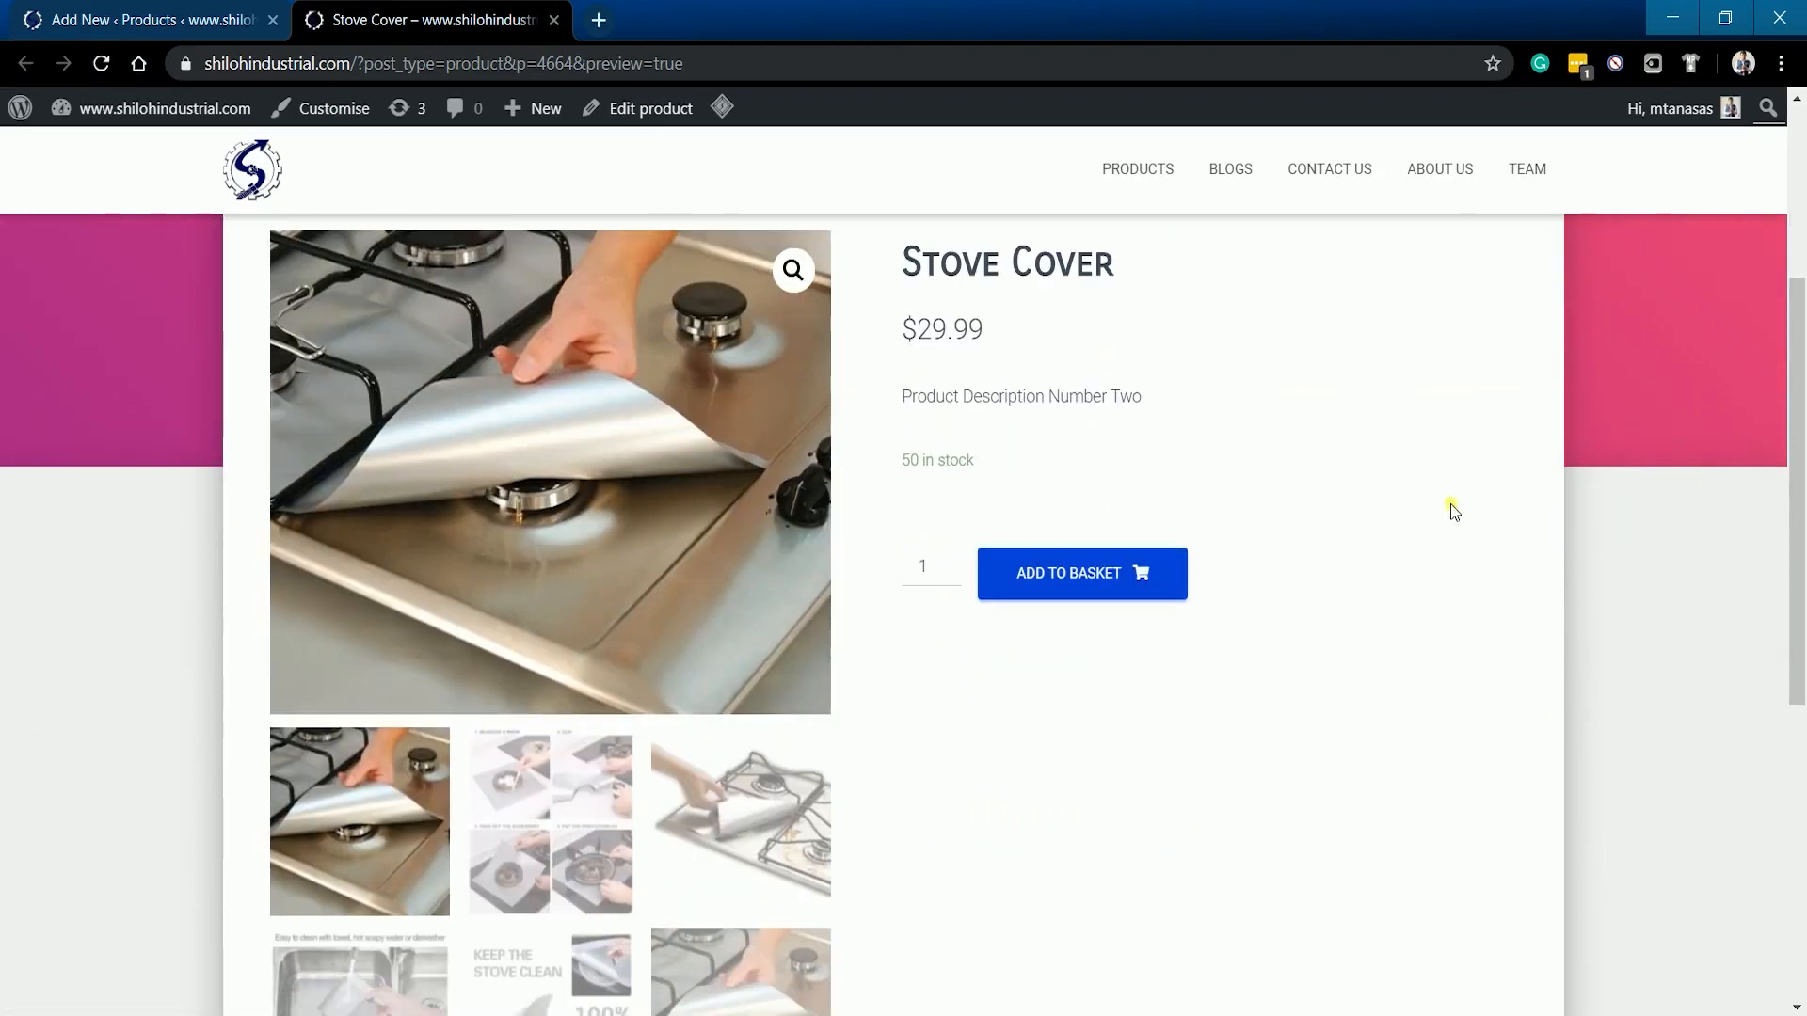
pyautogui.click(561, 830)
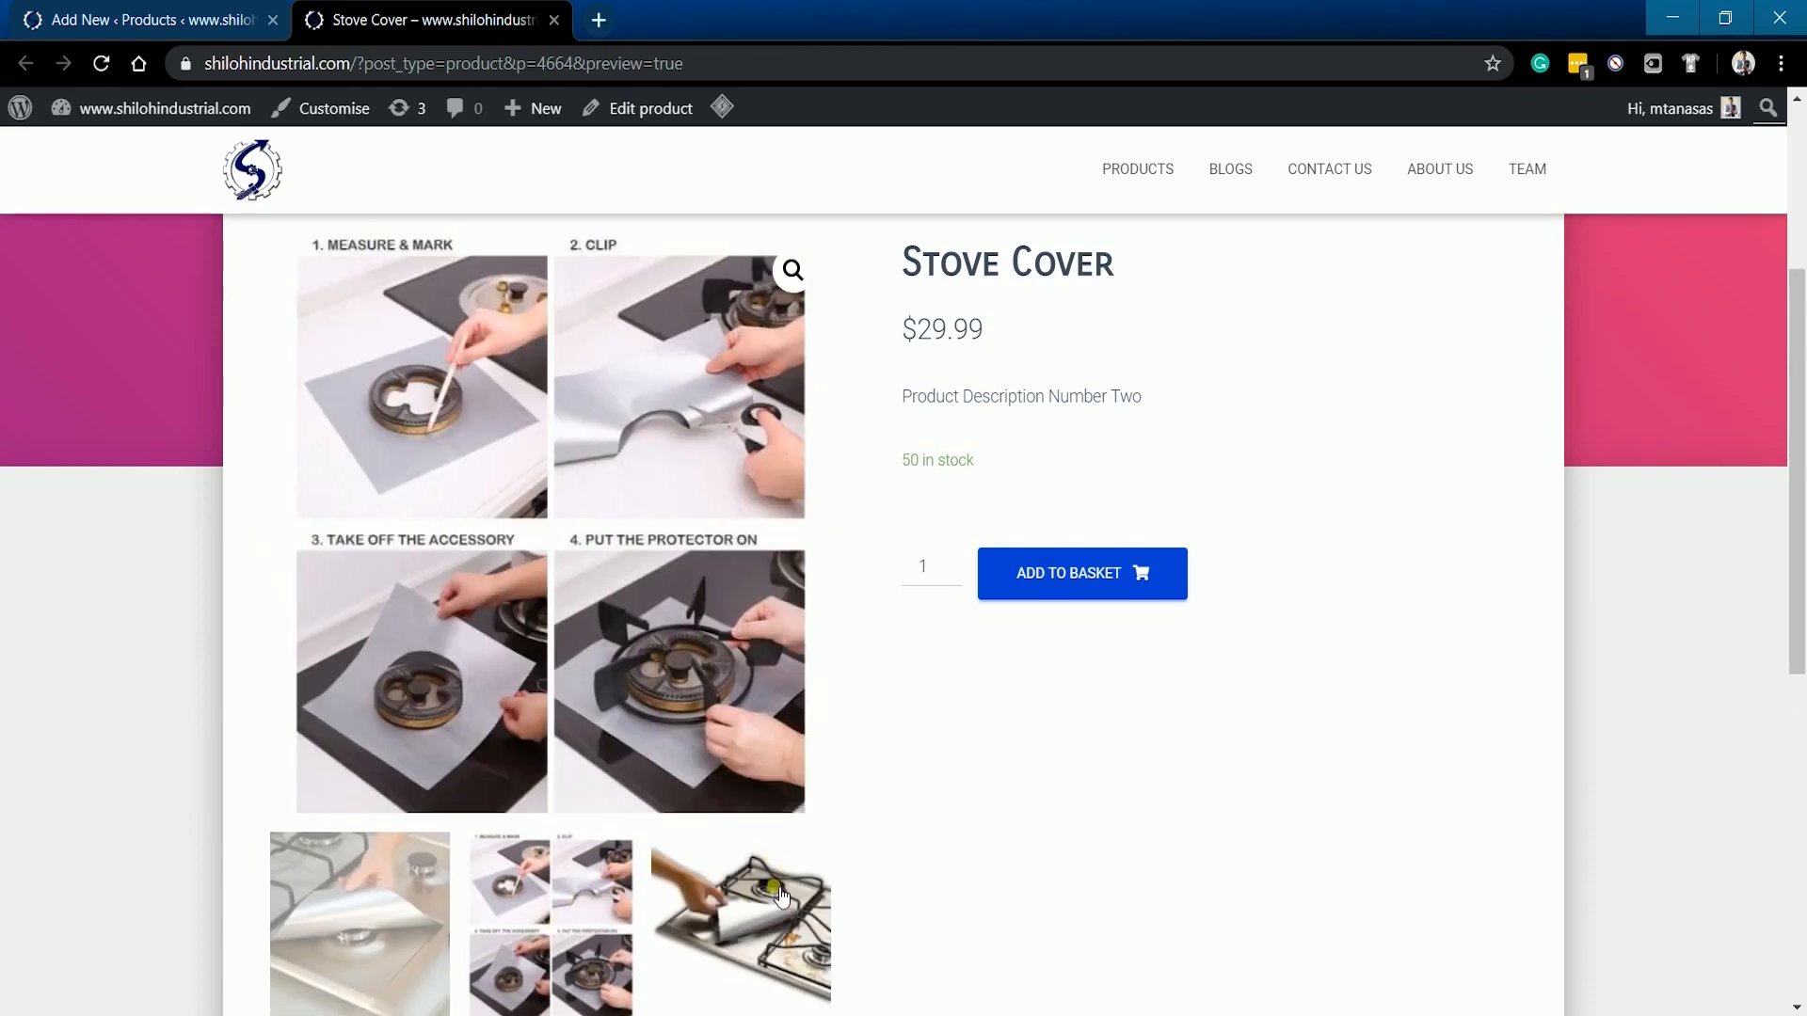
pyautogui.click(782, 896)
pyautogui.scroll(-1, 859, 831)
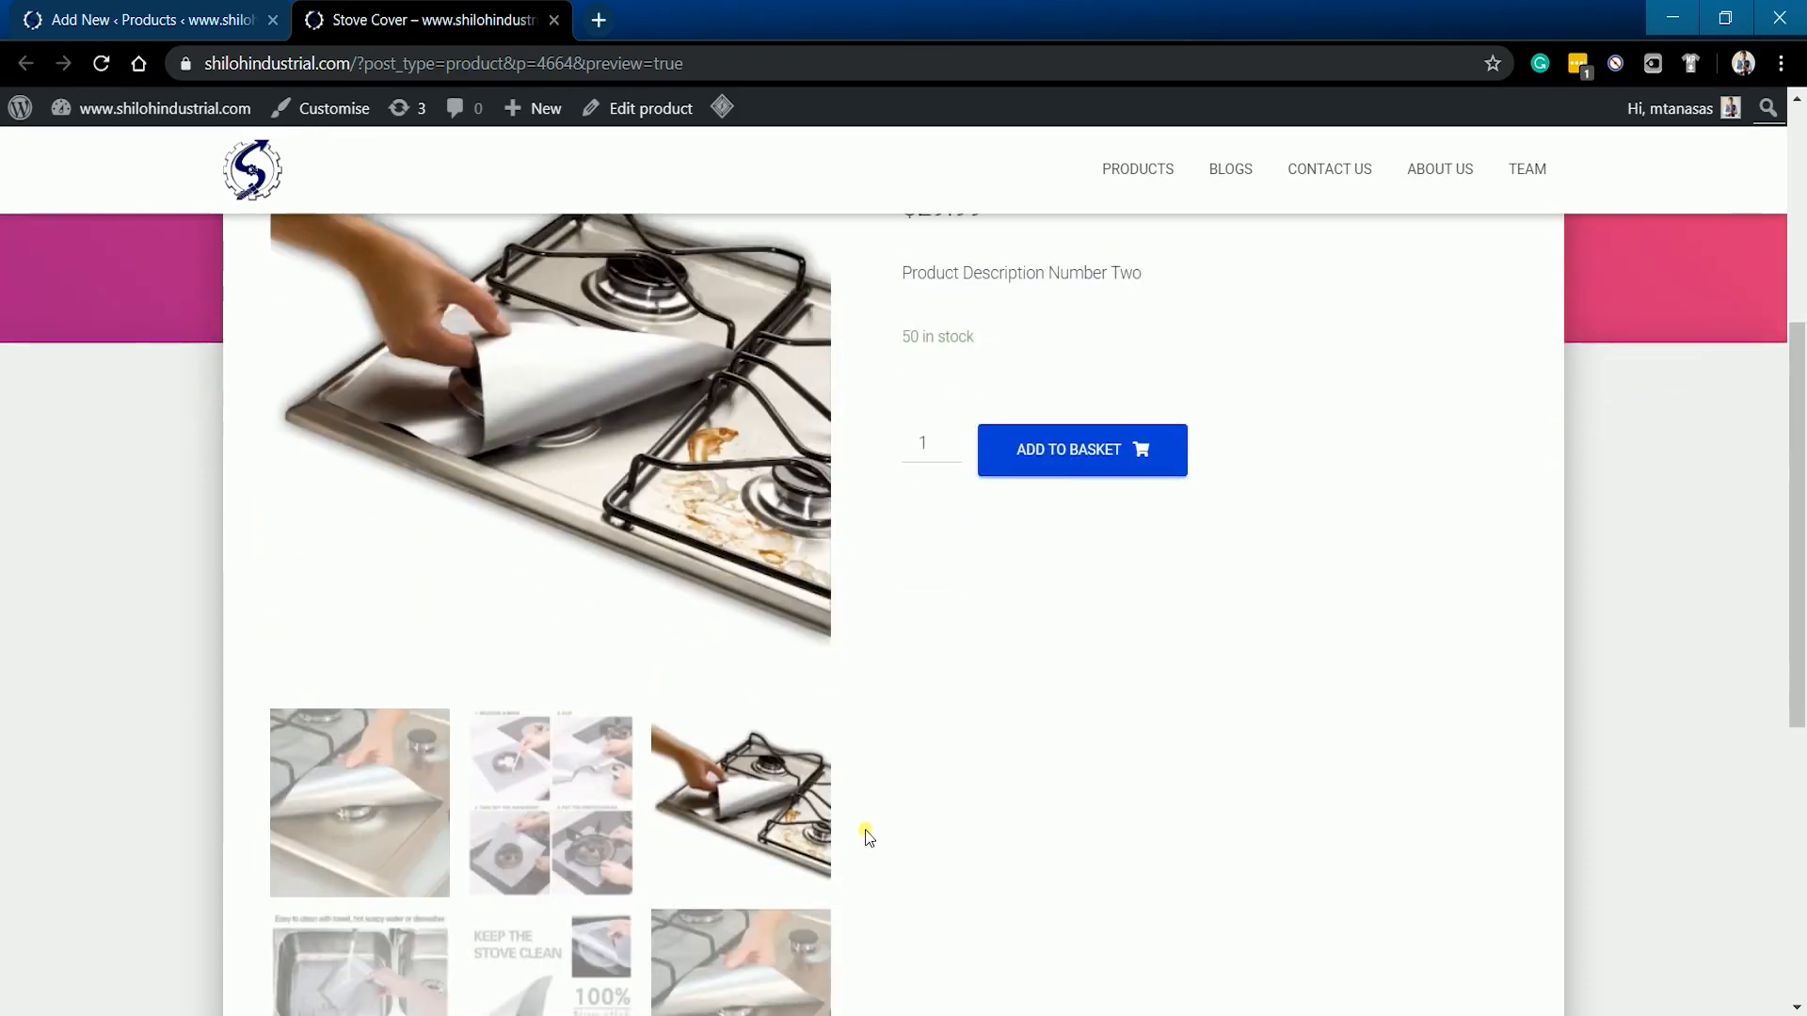
pyautogui.scroll(-1, 829, 862)
pyautogui.click(376, 875)
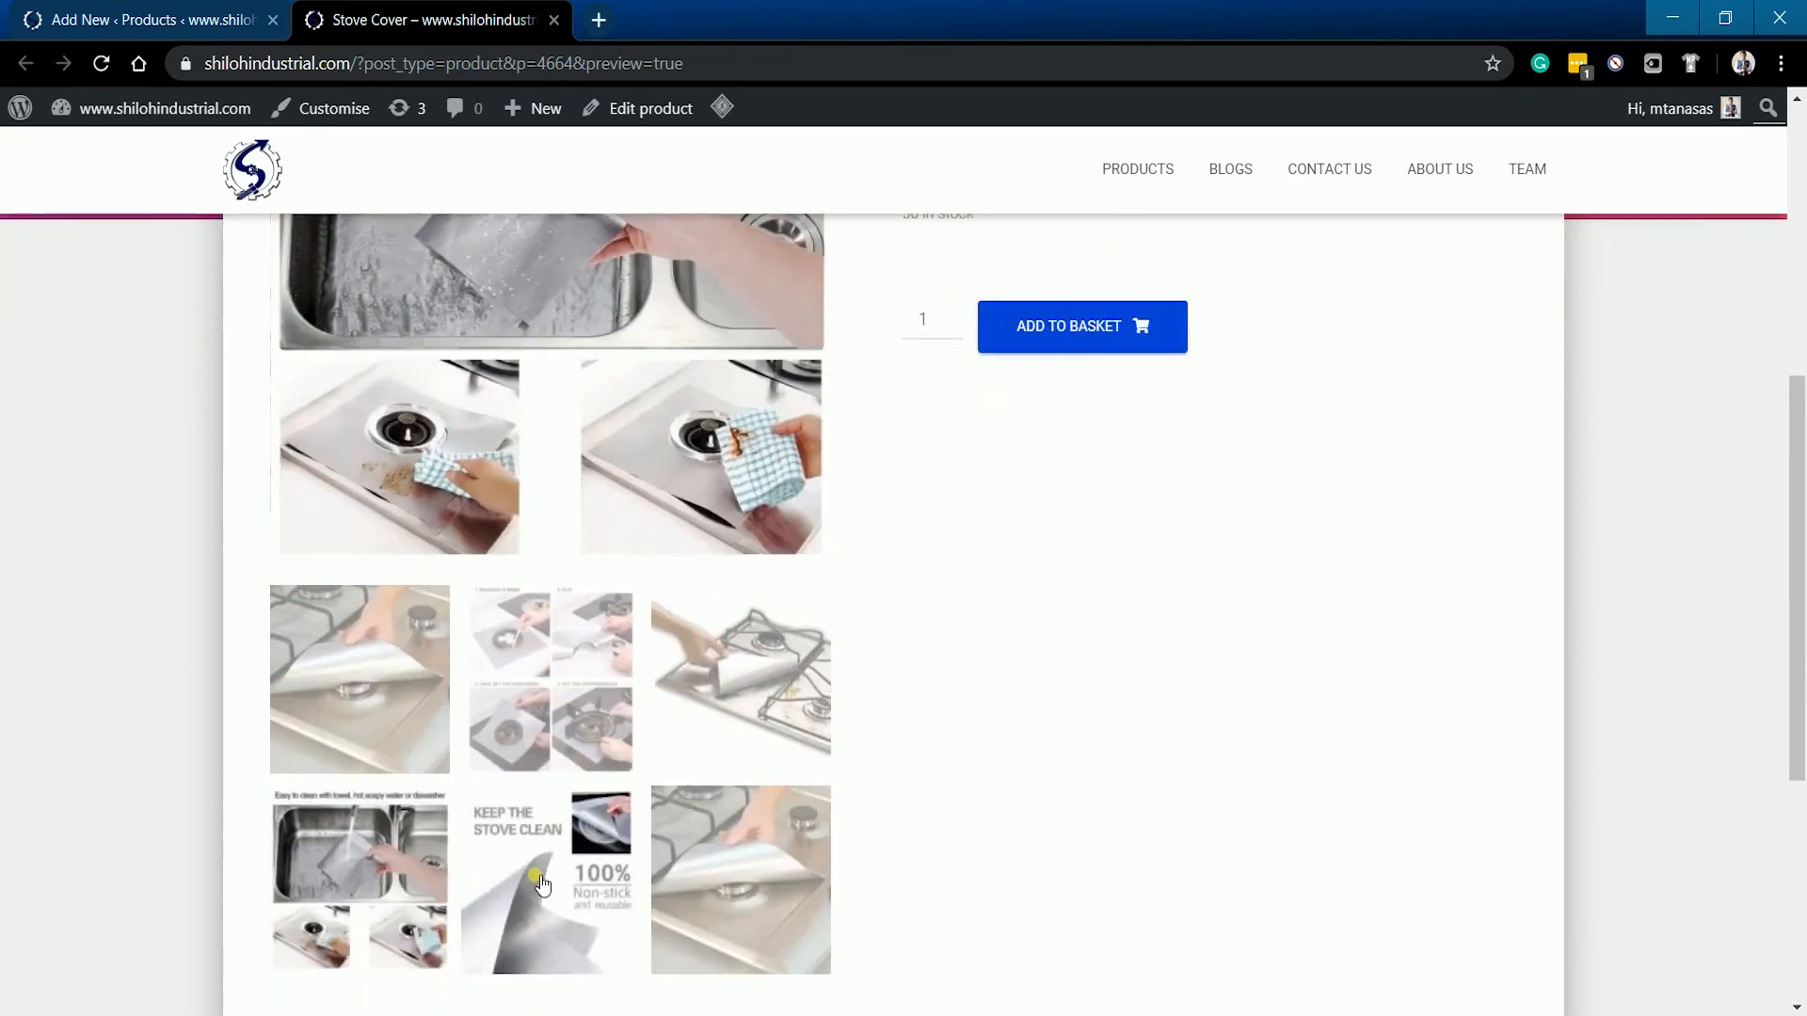
pyautogui.click(543, 883)
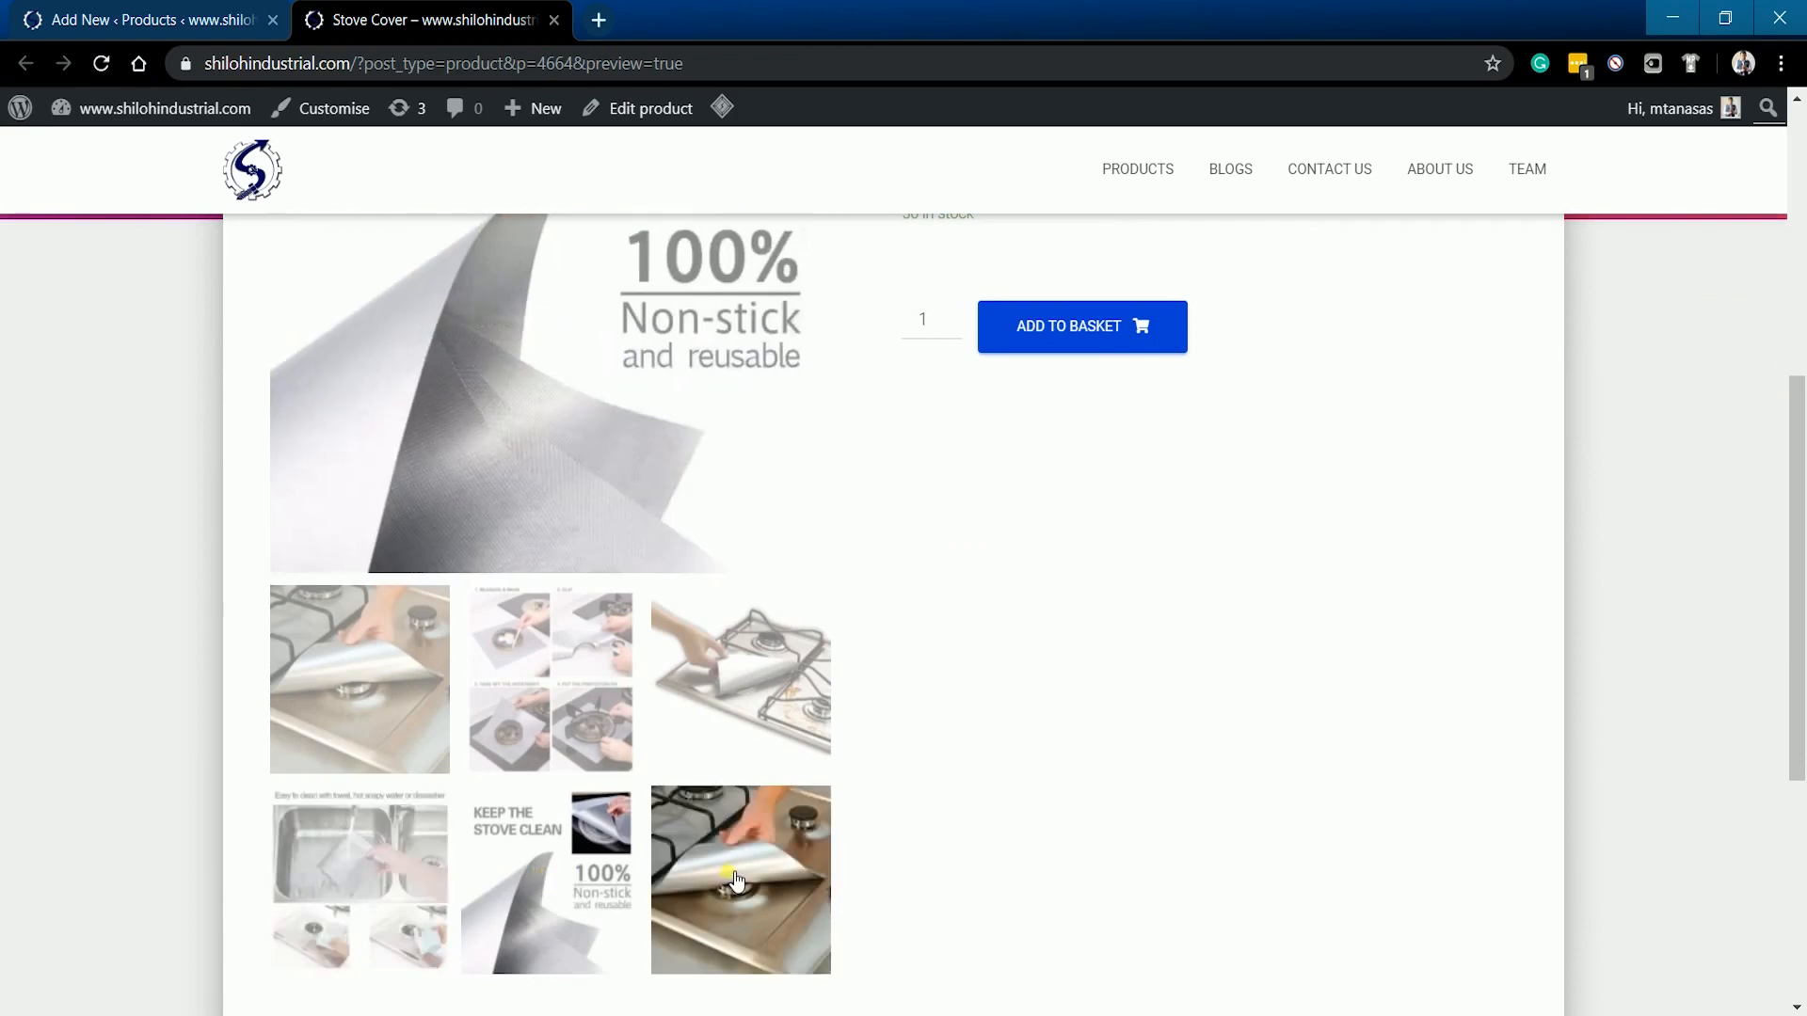
pyautogui.click(736, 882)
pyautogui.scroll(1, 980, 828)
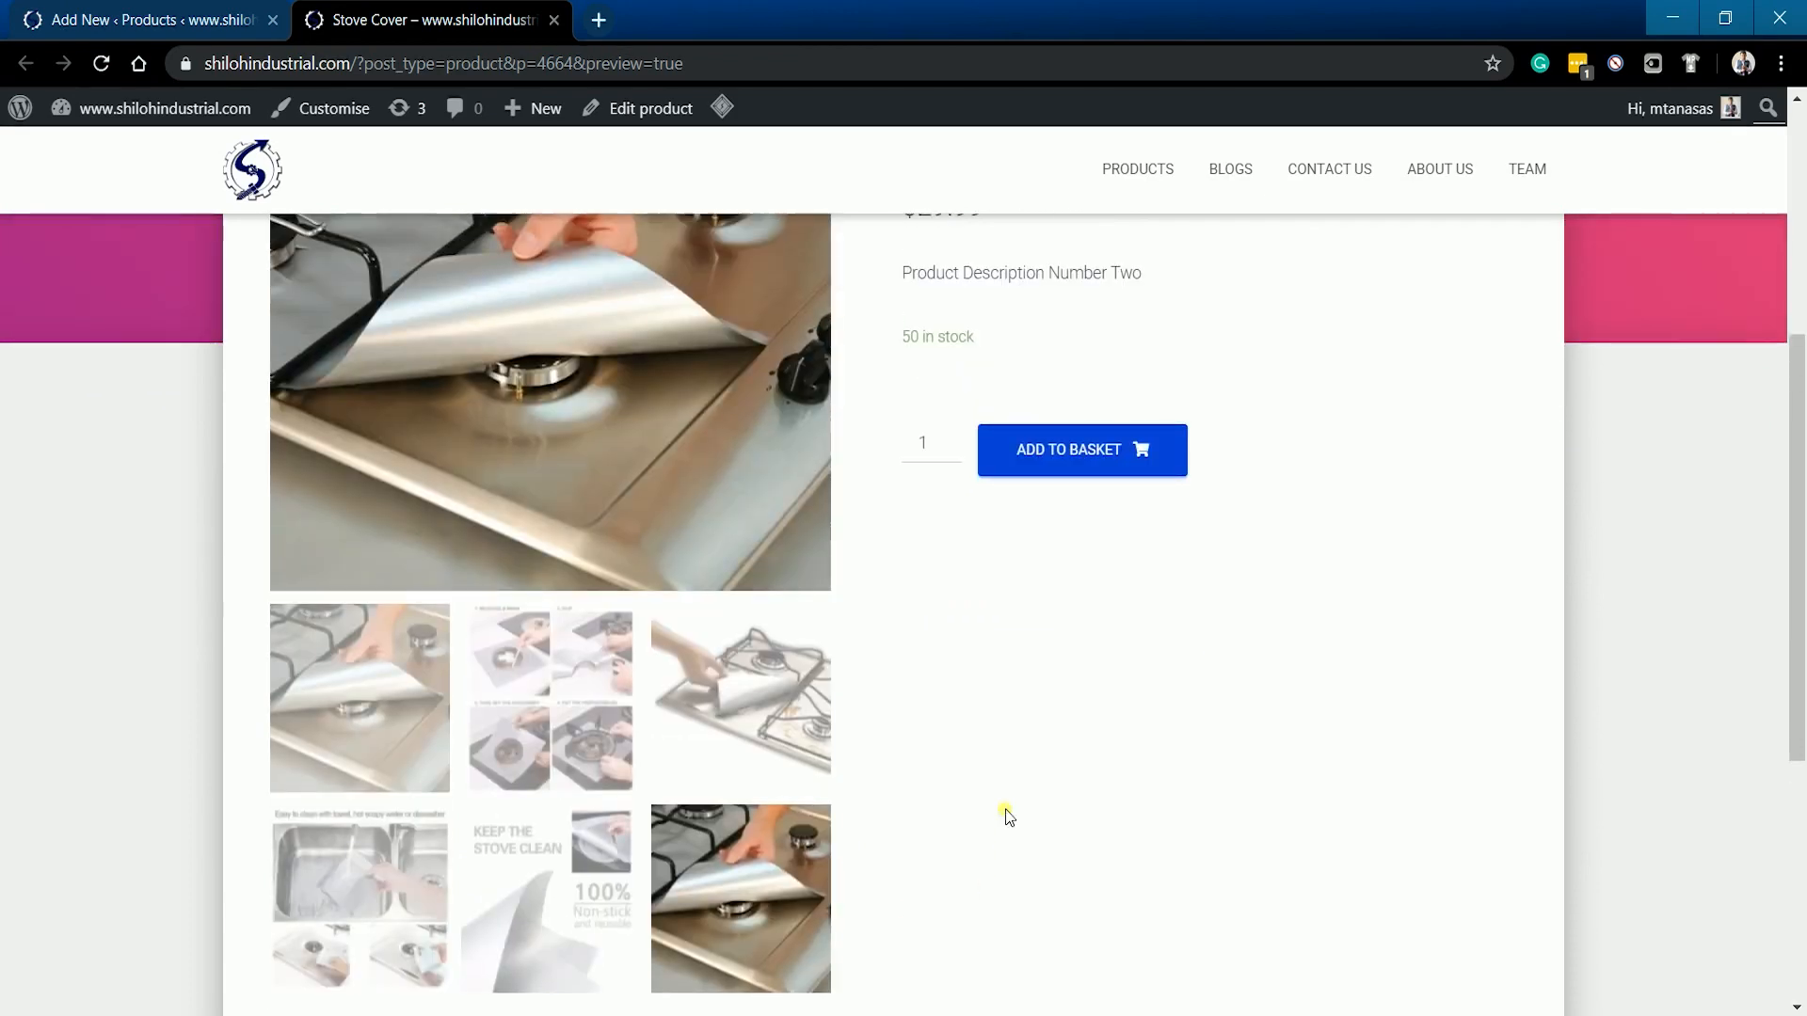
pyautogui.scroll(3, 1007, 817)
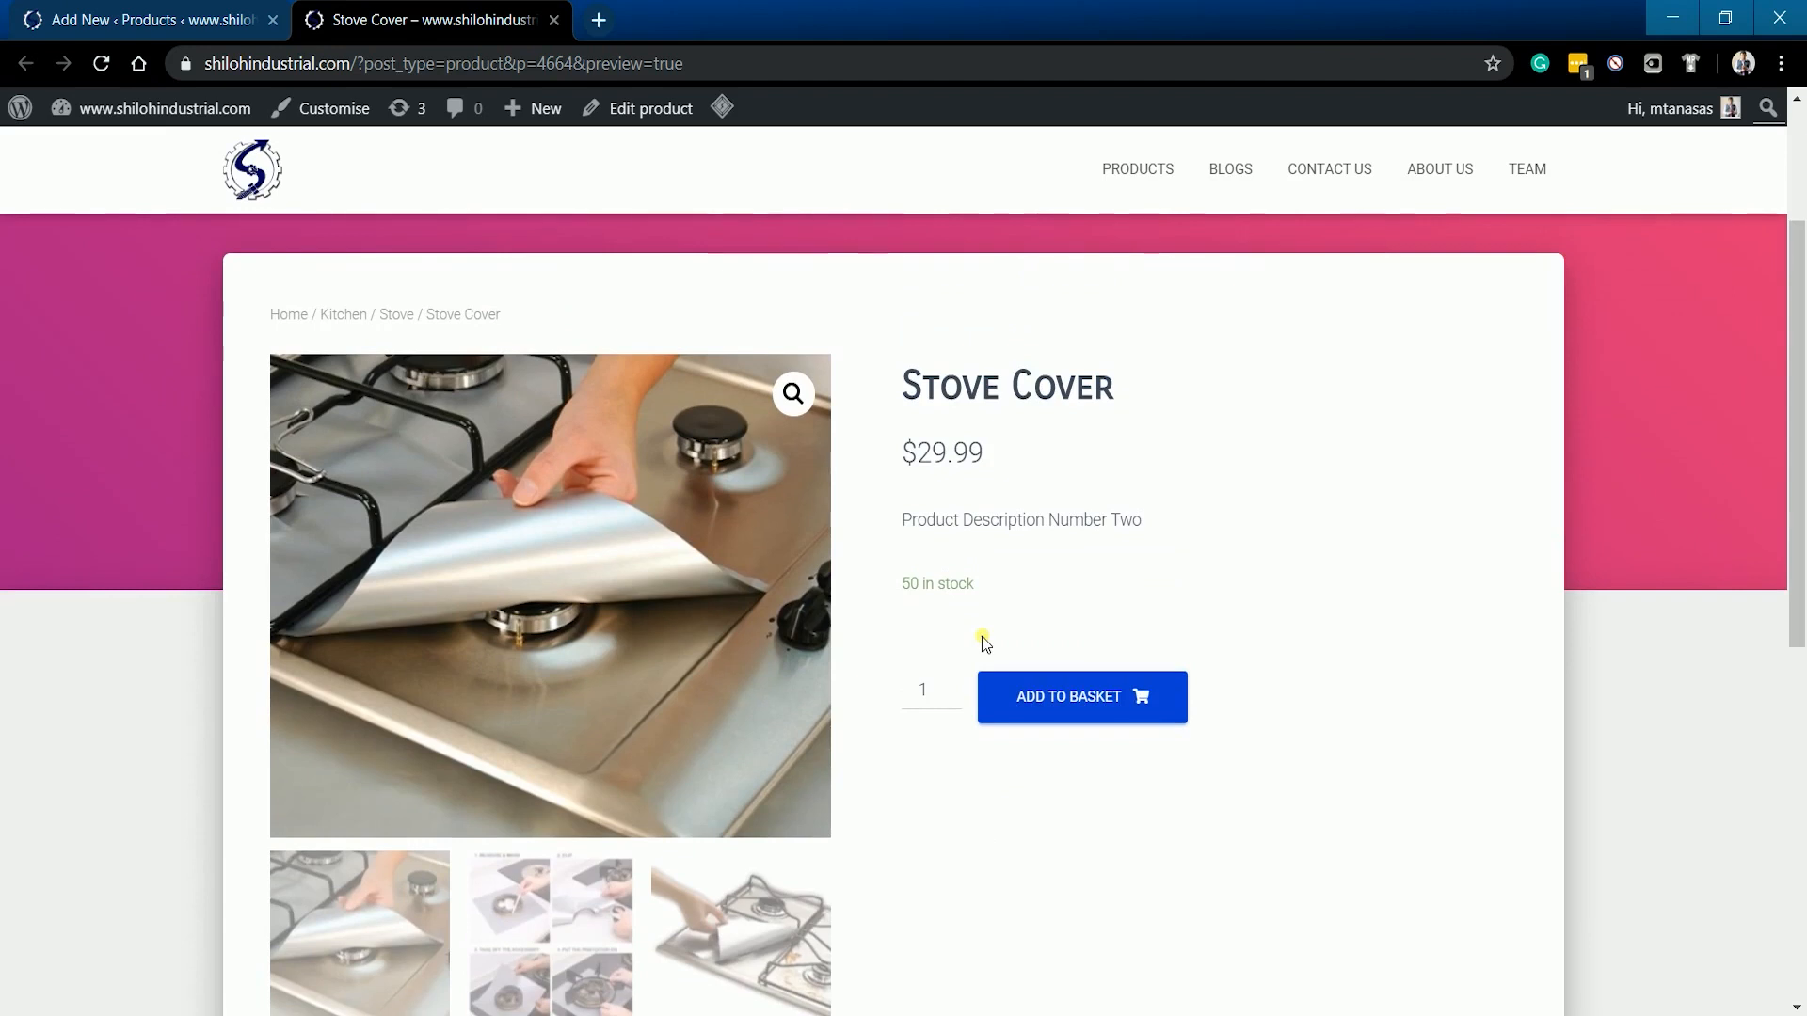
pyautogui.click(553, 20)
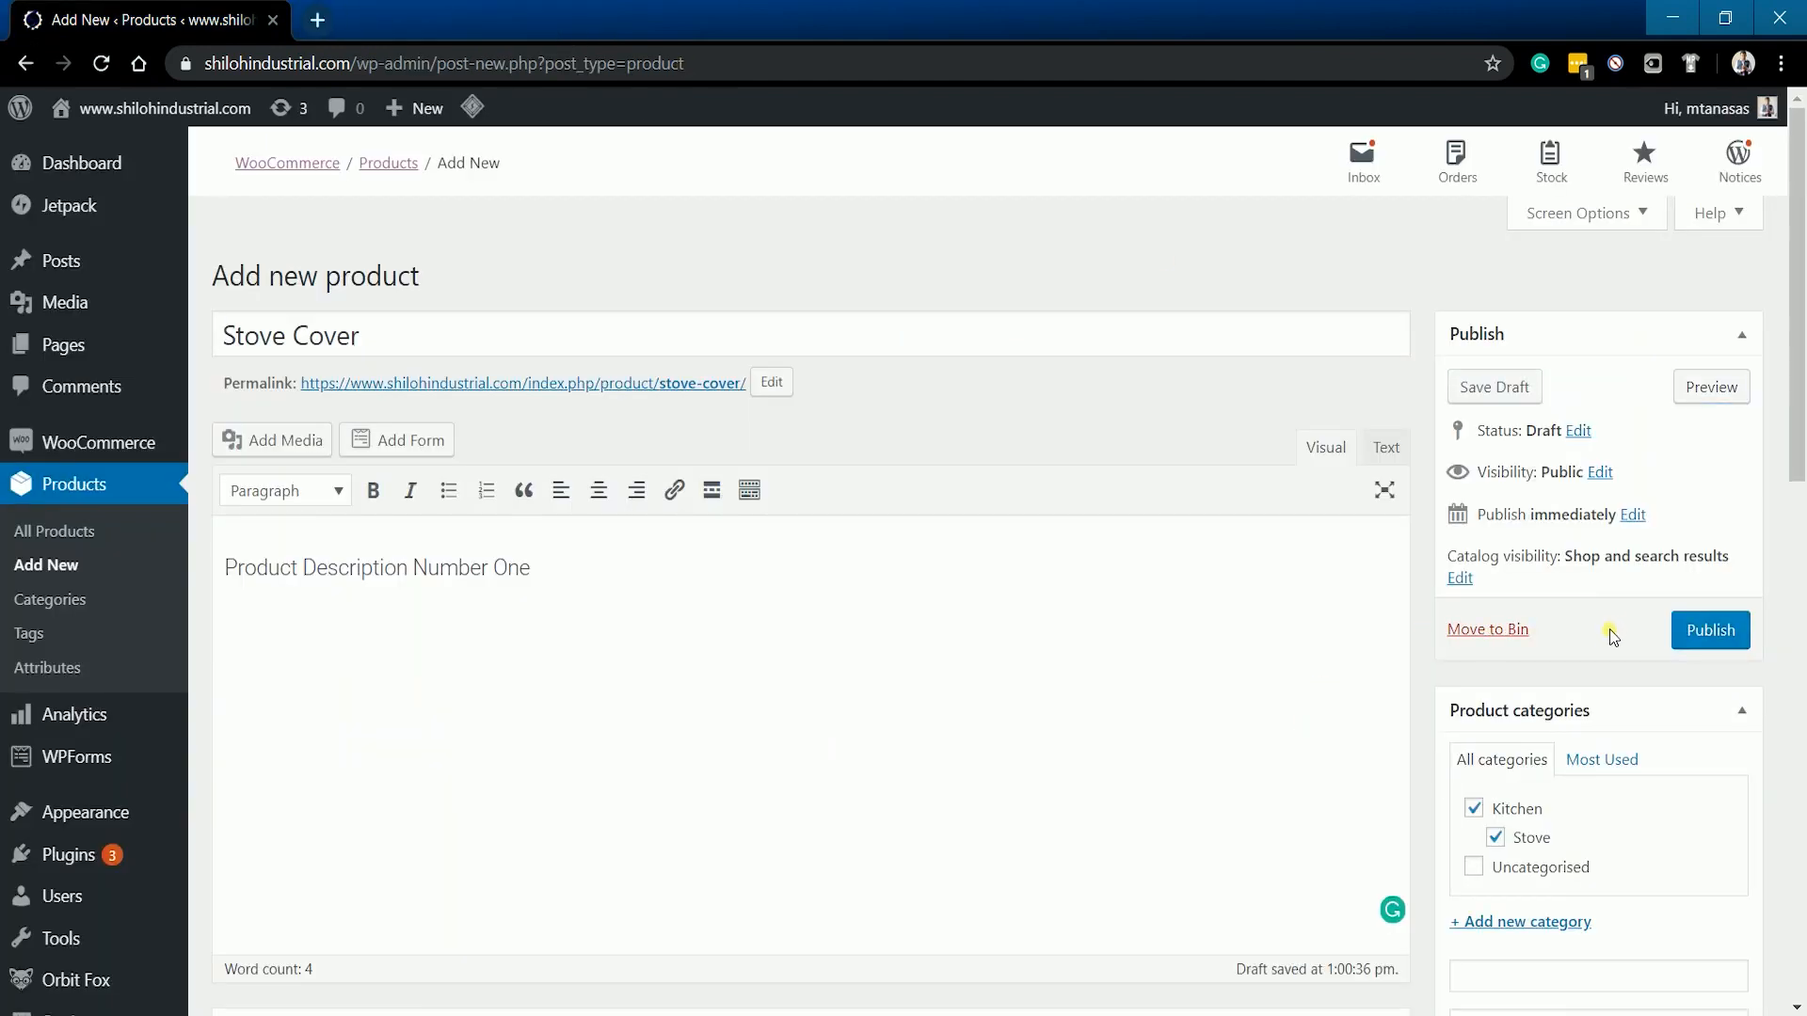
# - Publish Stove Cover and view its live page showing $29.99, the short description and 50 in stock
pyautogui.click(1747, 648)
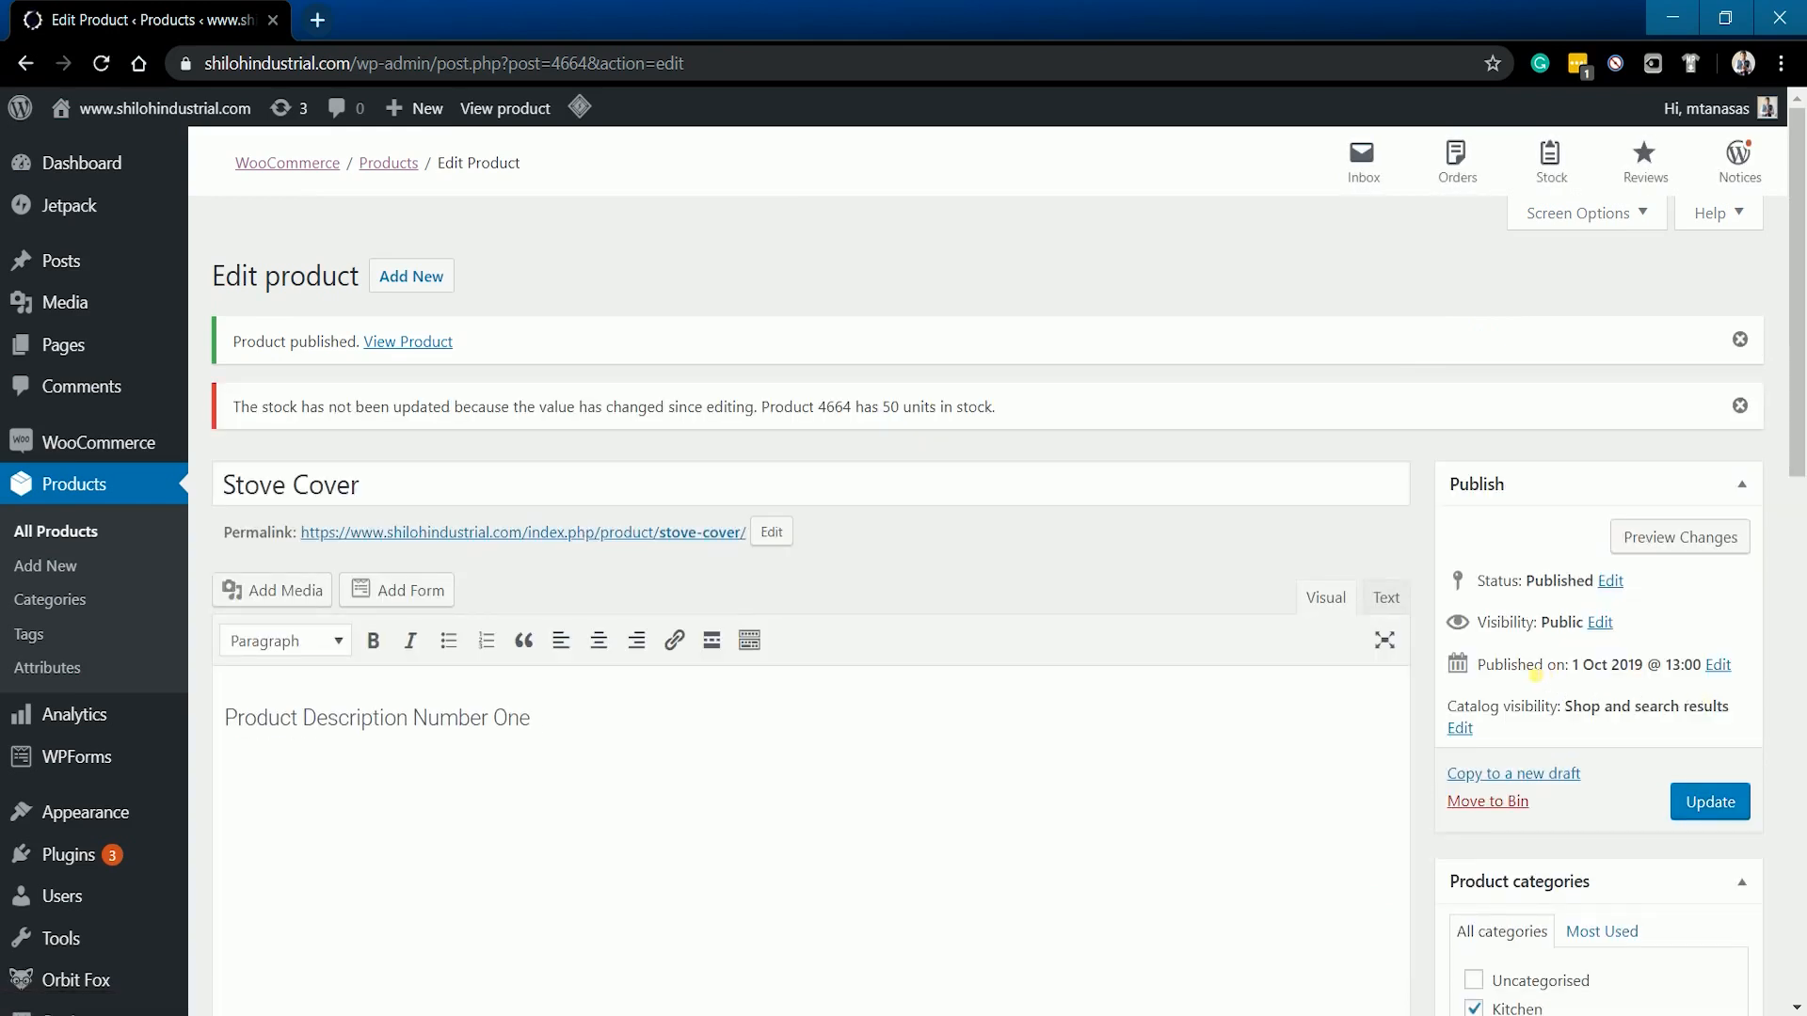
pyautogui.click(384, 344)
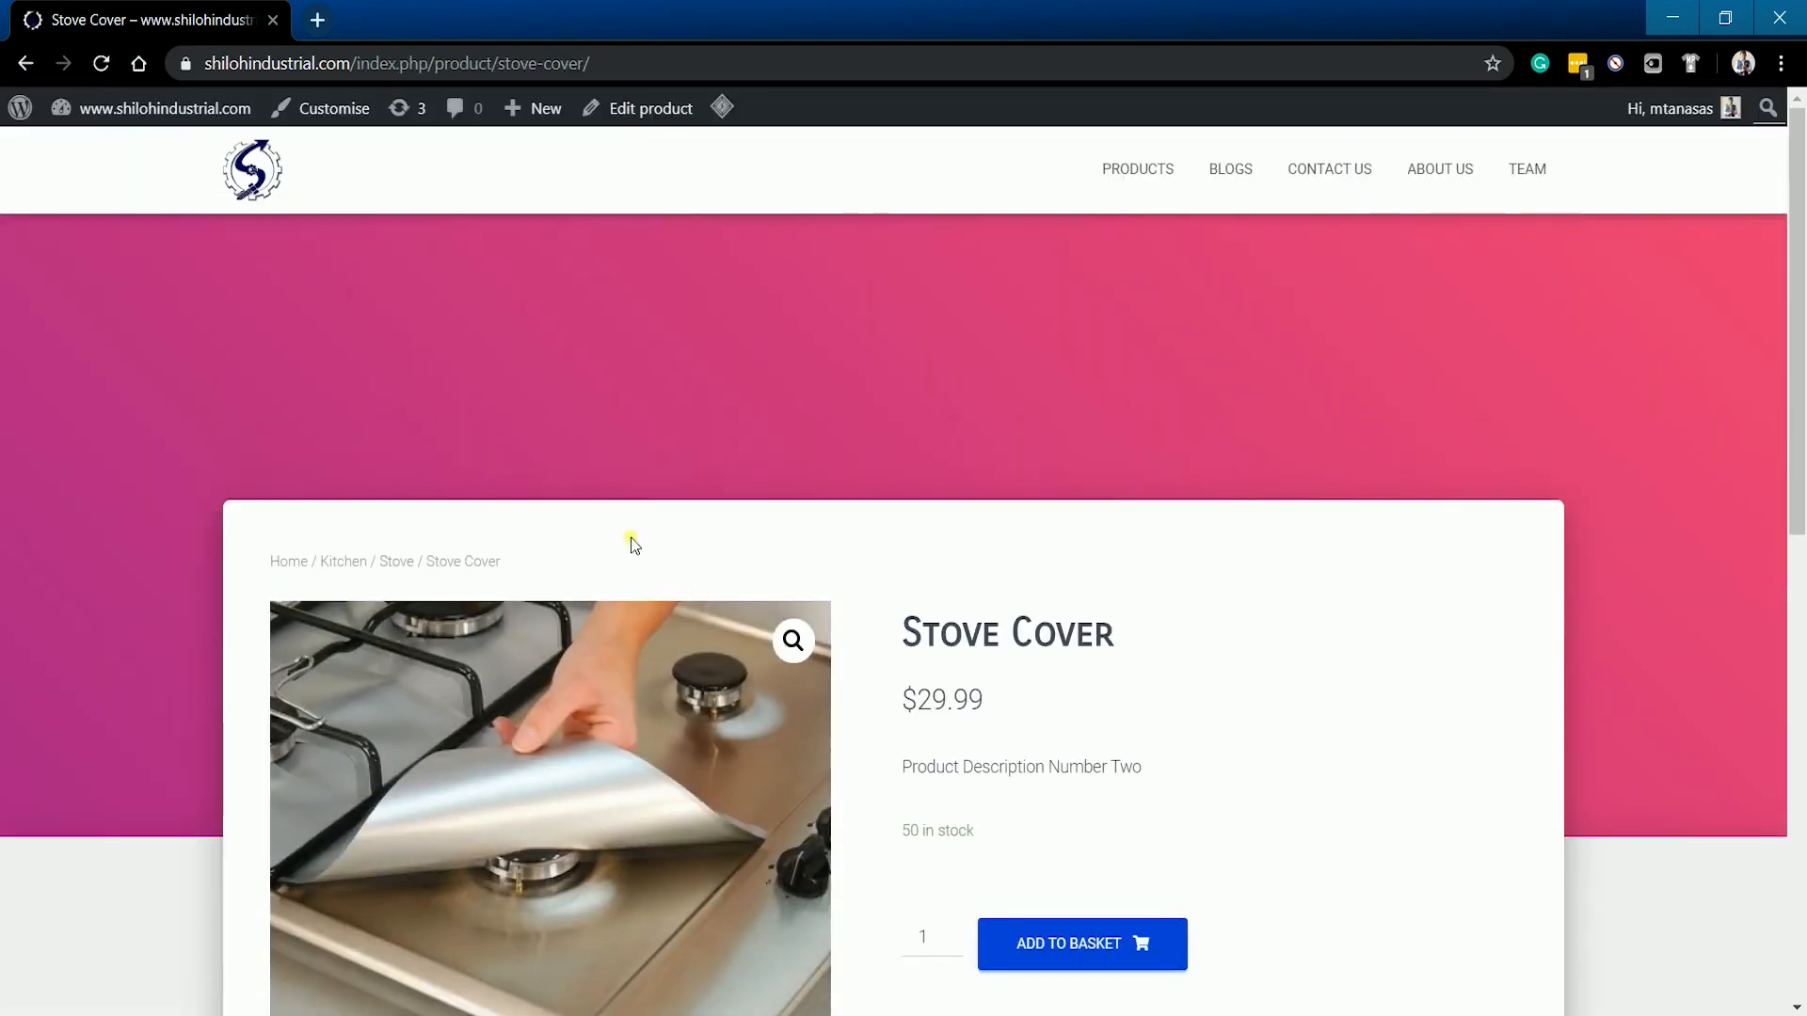
pyautogui.scroll(-5, 1236, 605)
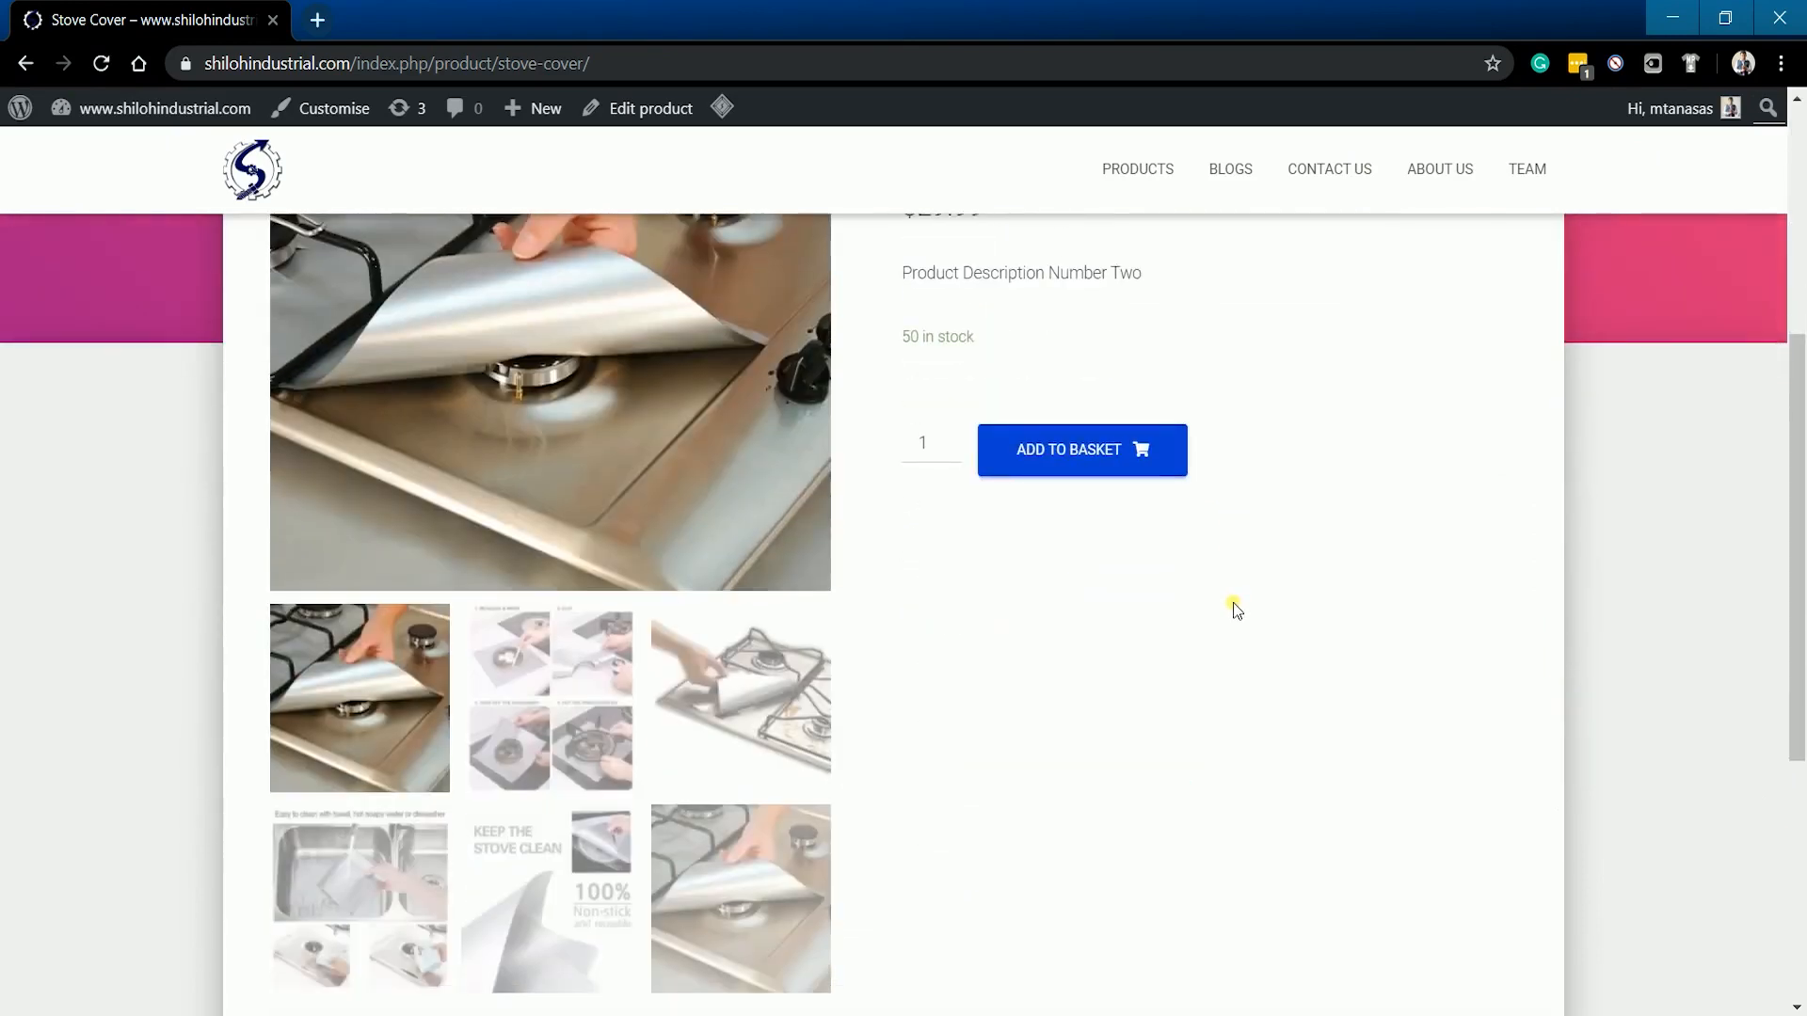
pyautogui.scroll(3, 1236, 609)
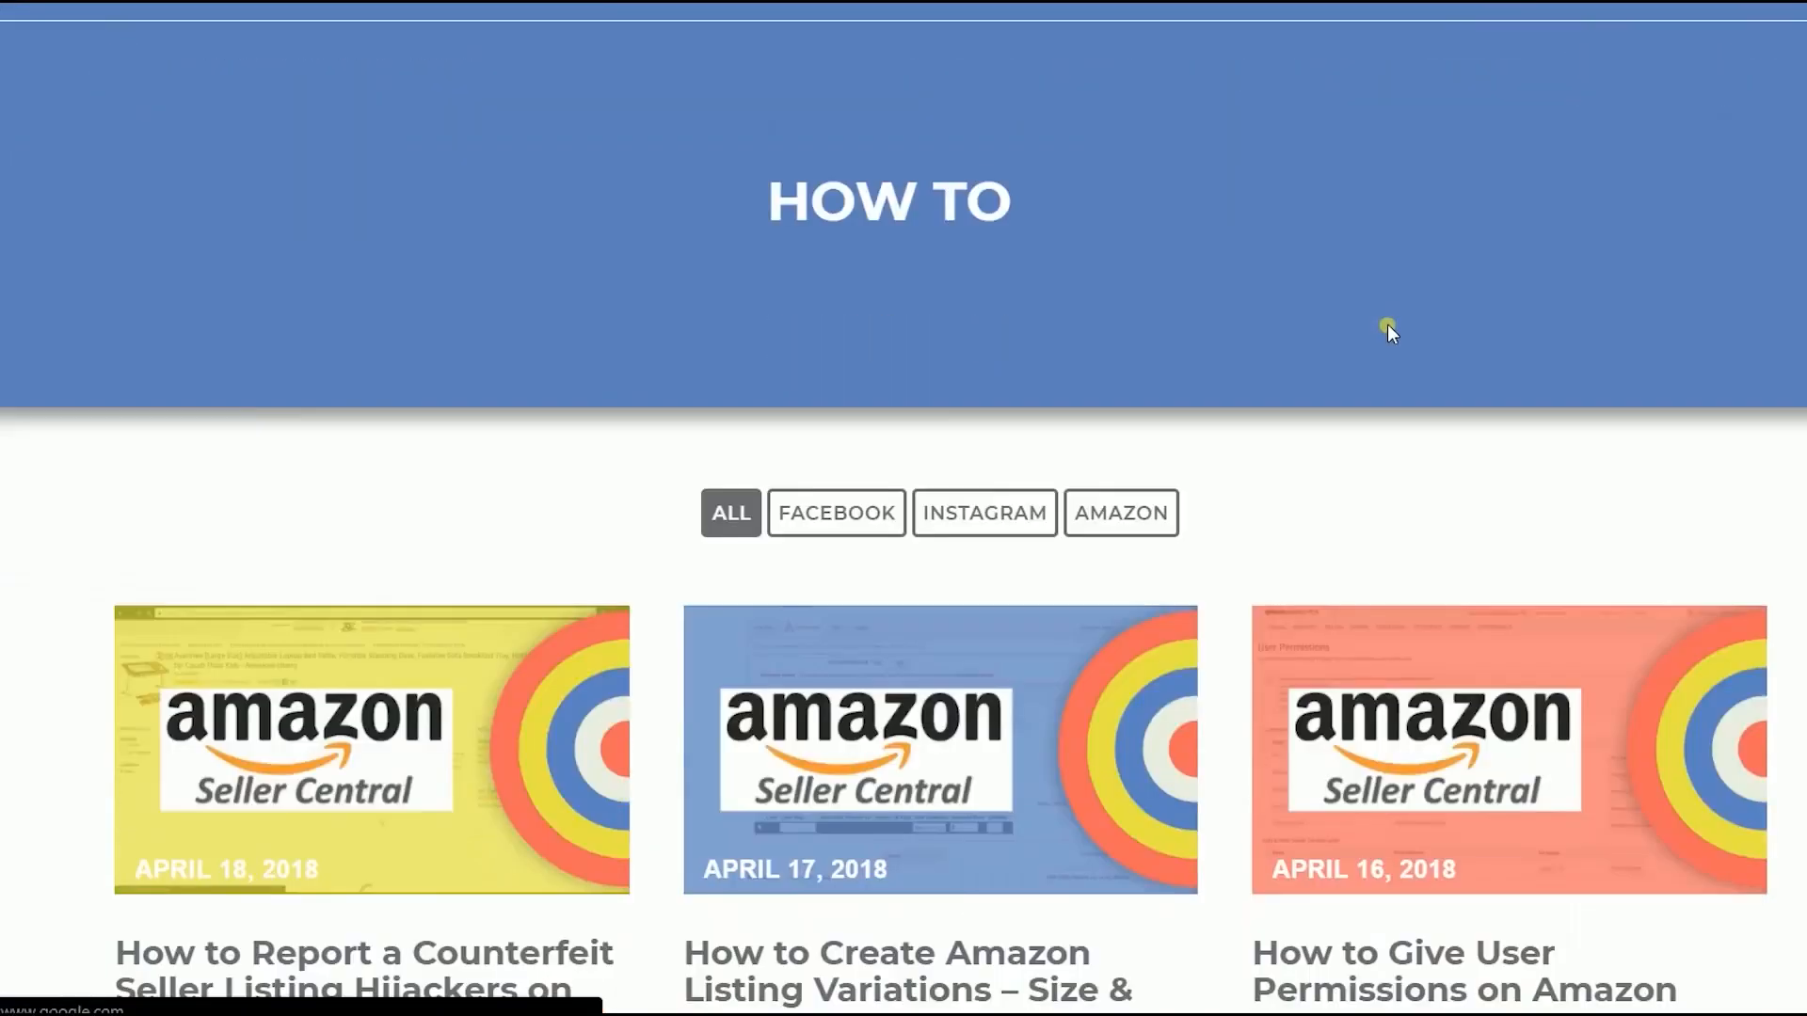
pyautogui.scroll(-5, 1388, 324)
pyautogui.scroll(5, 1392, 376)
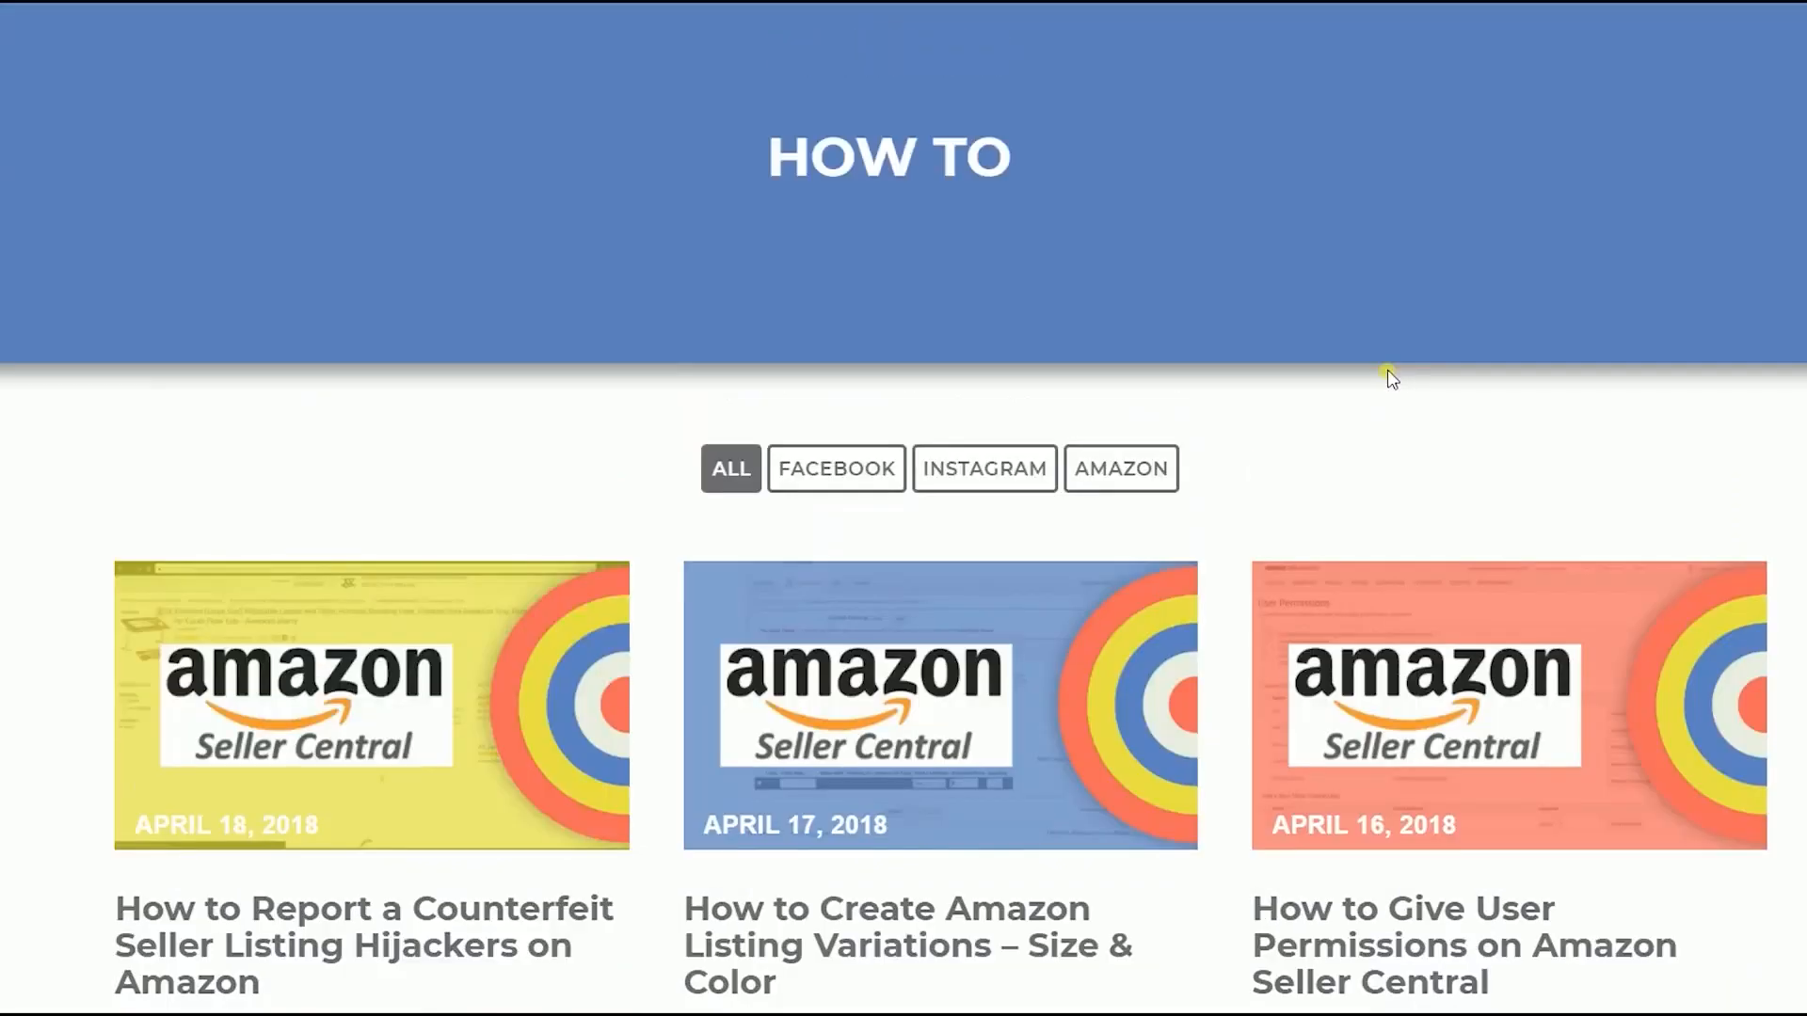
pyautogui.scroll(2, 1392, 376)
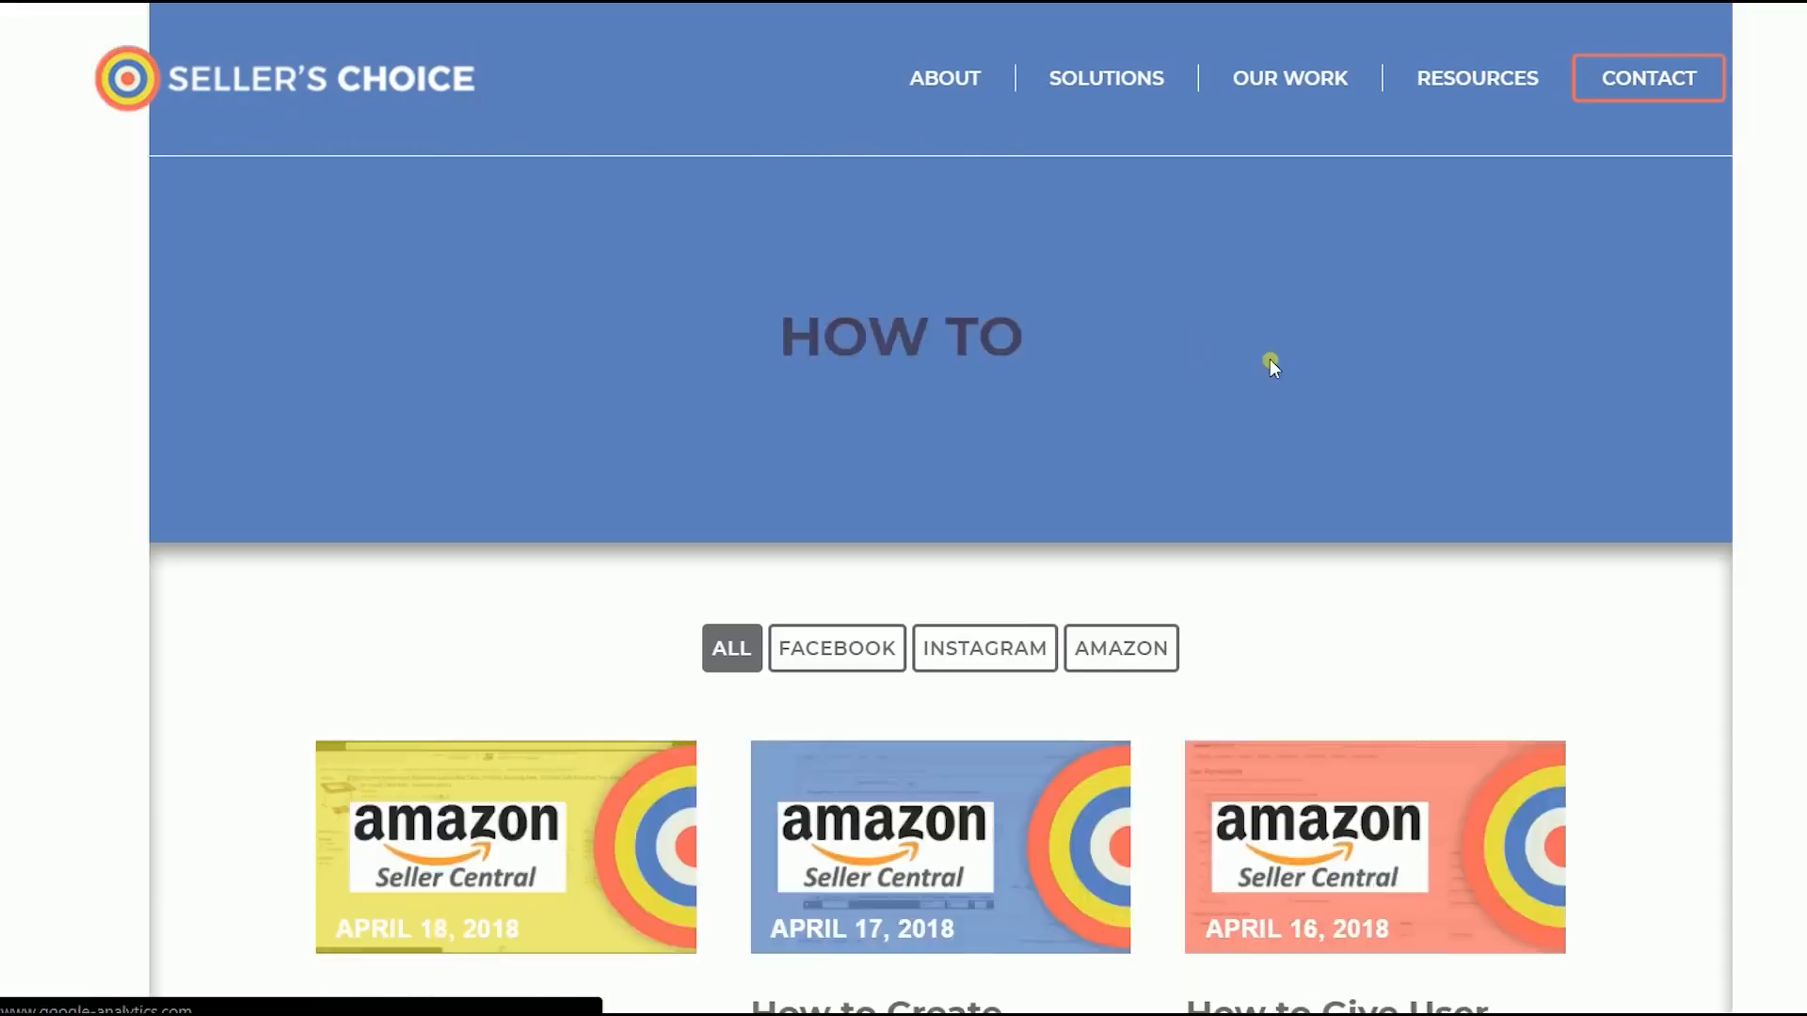
pyautogui.moveTo(1470, 89)
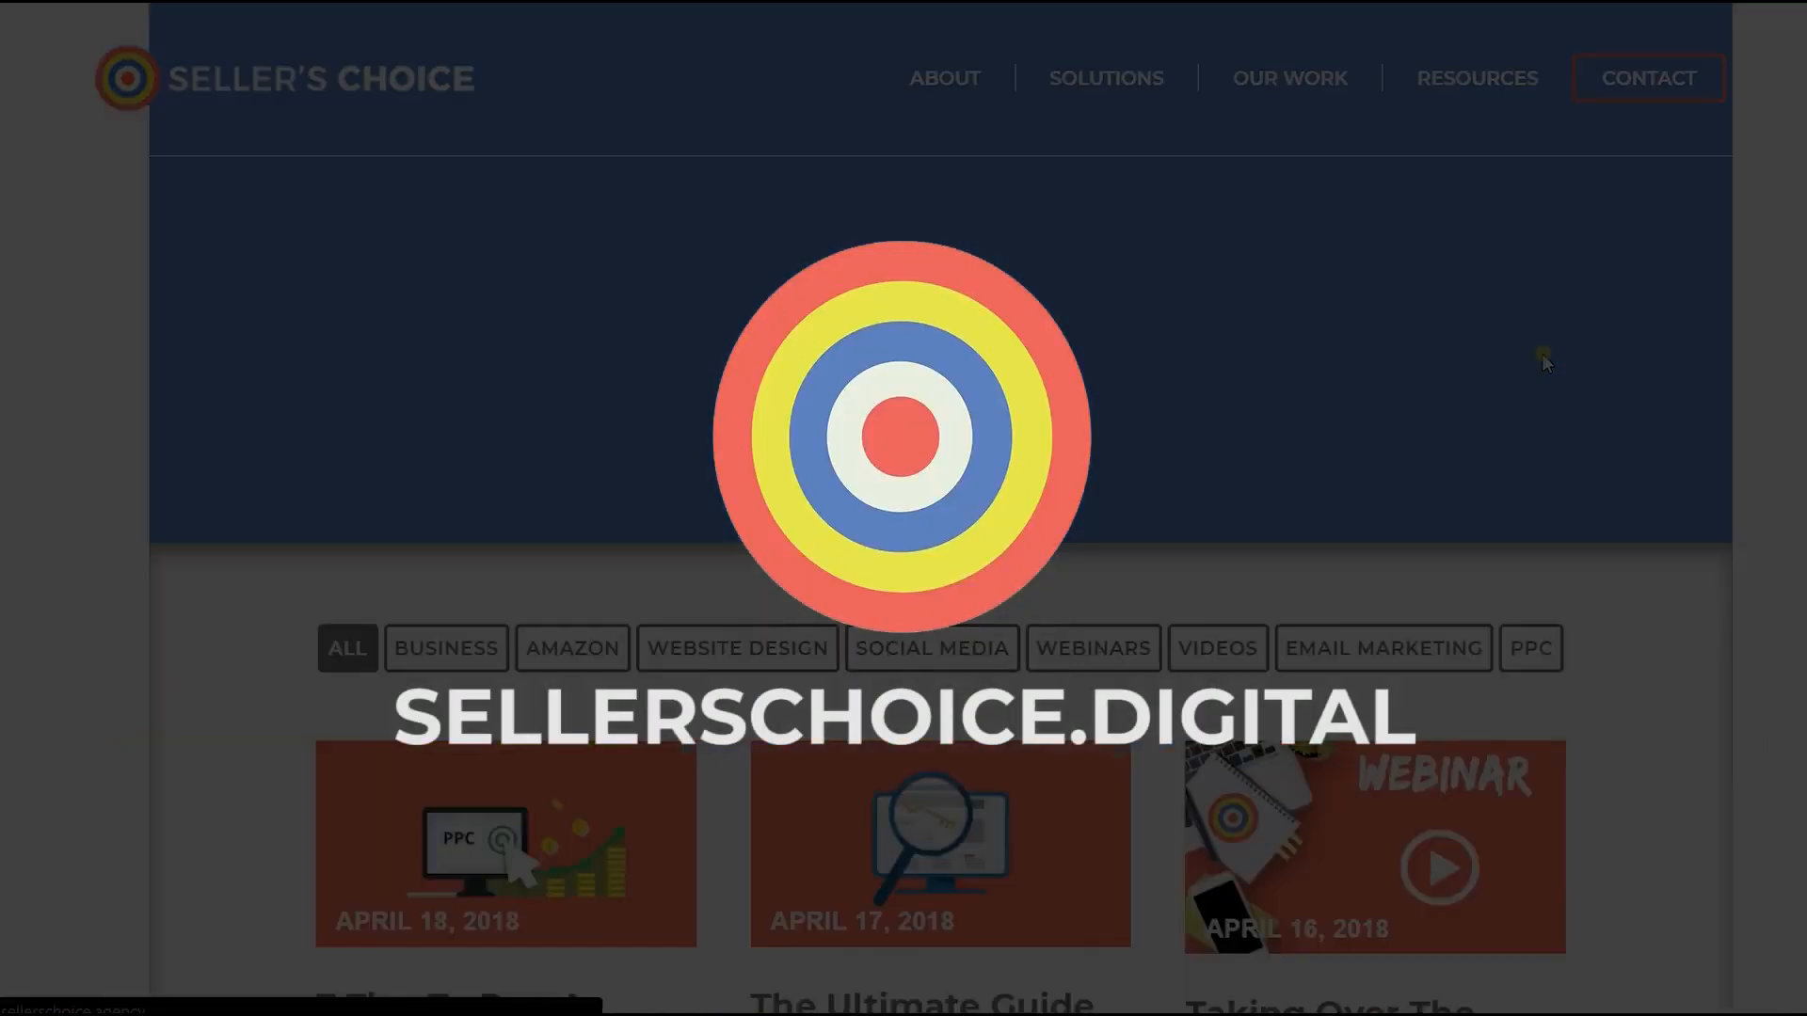
pyautogui.scroll(-7, 1544, 363)
pyautogui.scroll(-6, 1543, 362)
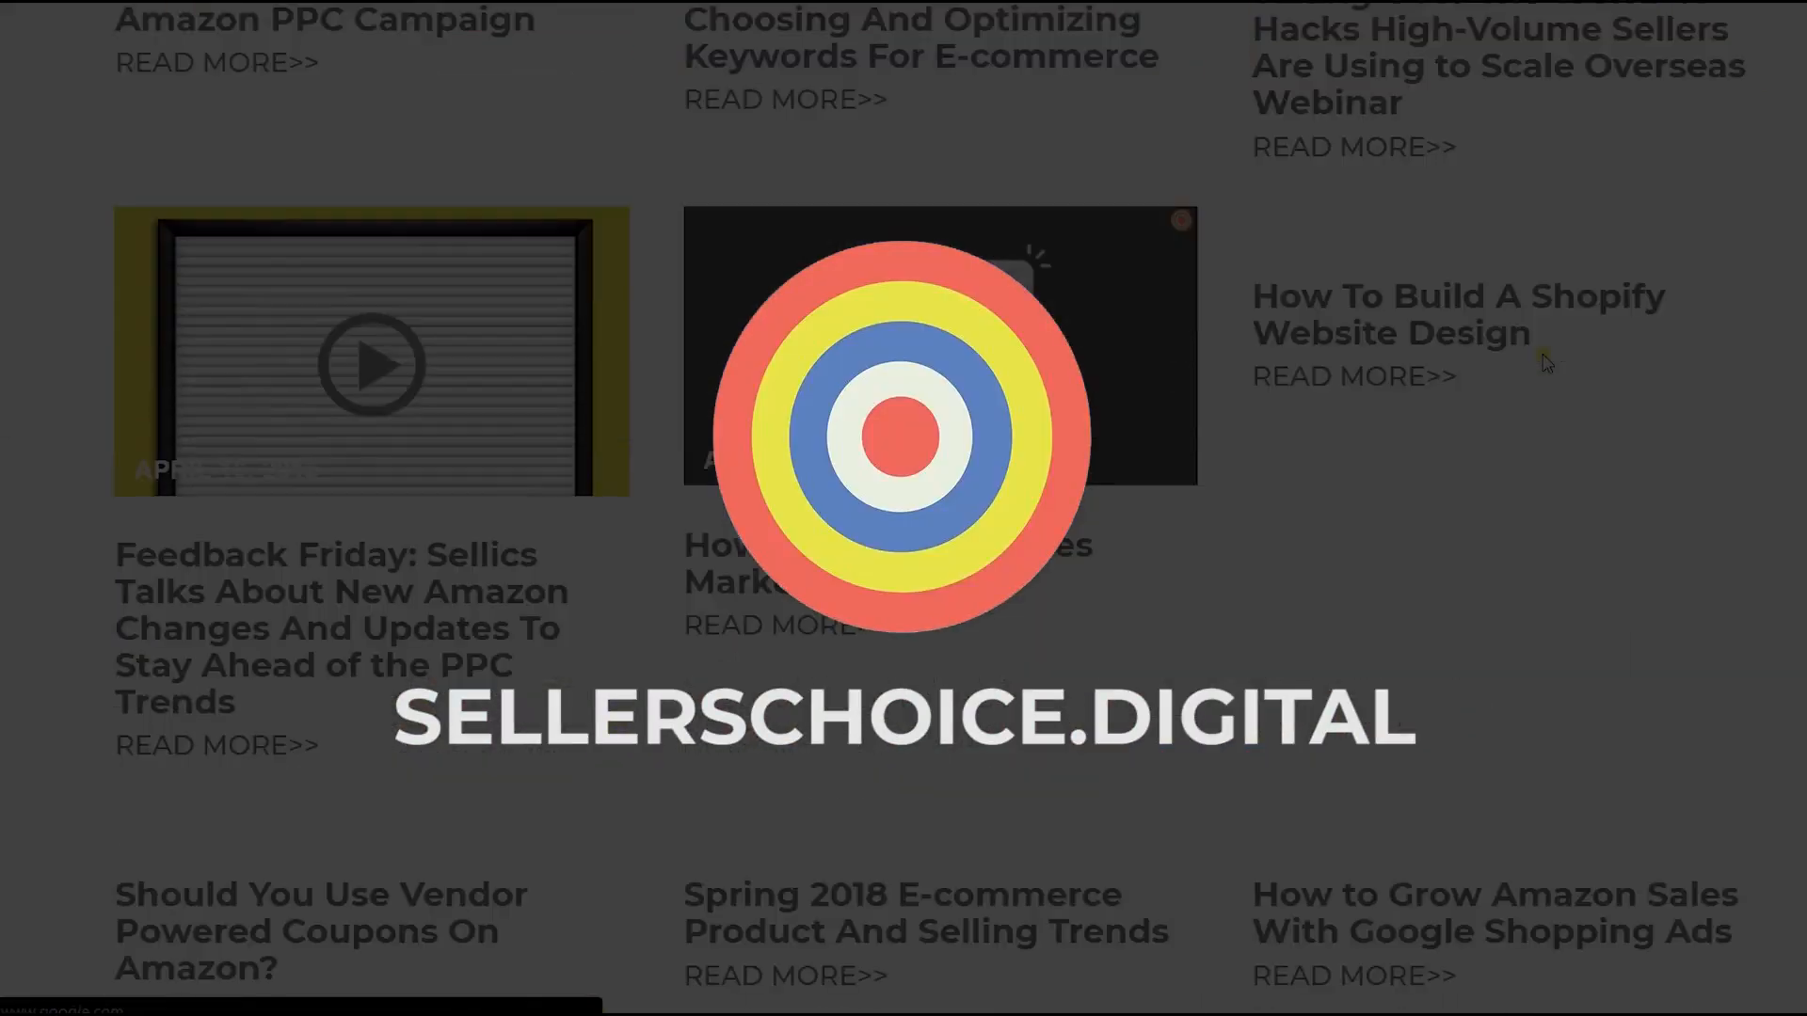
pyautogui.scroll(10, 1544, 362)
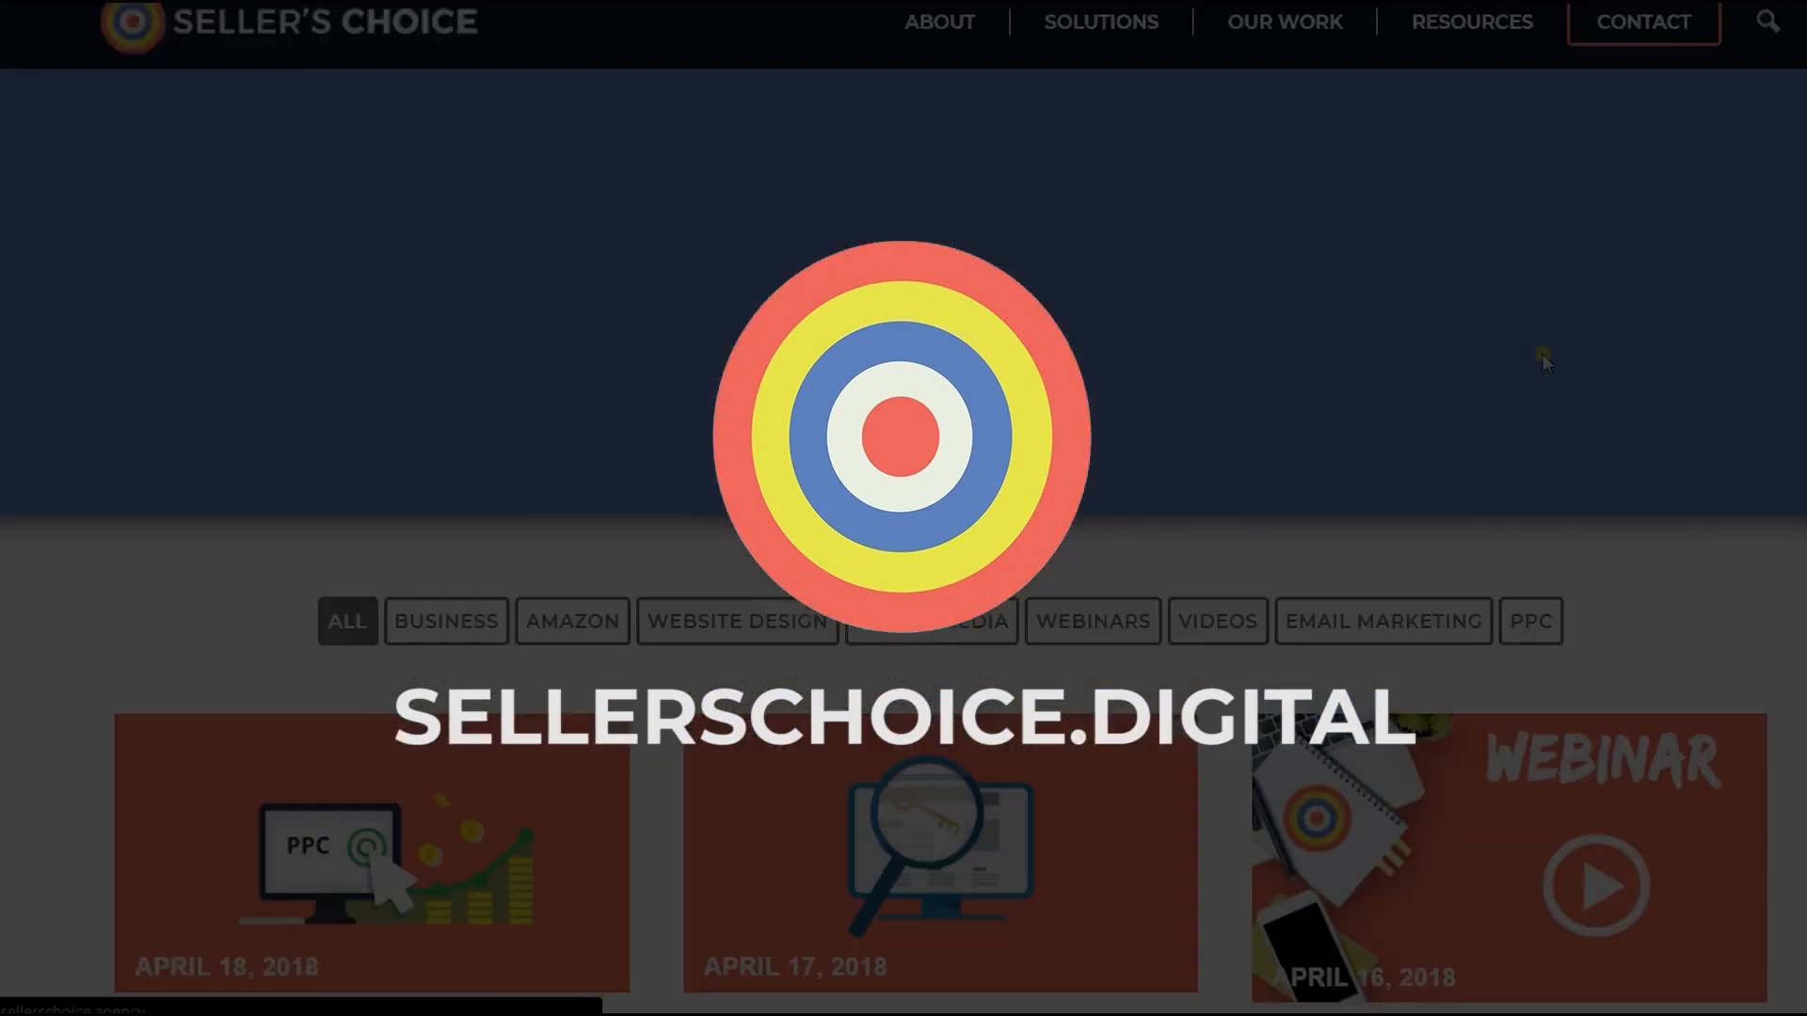